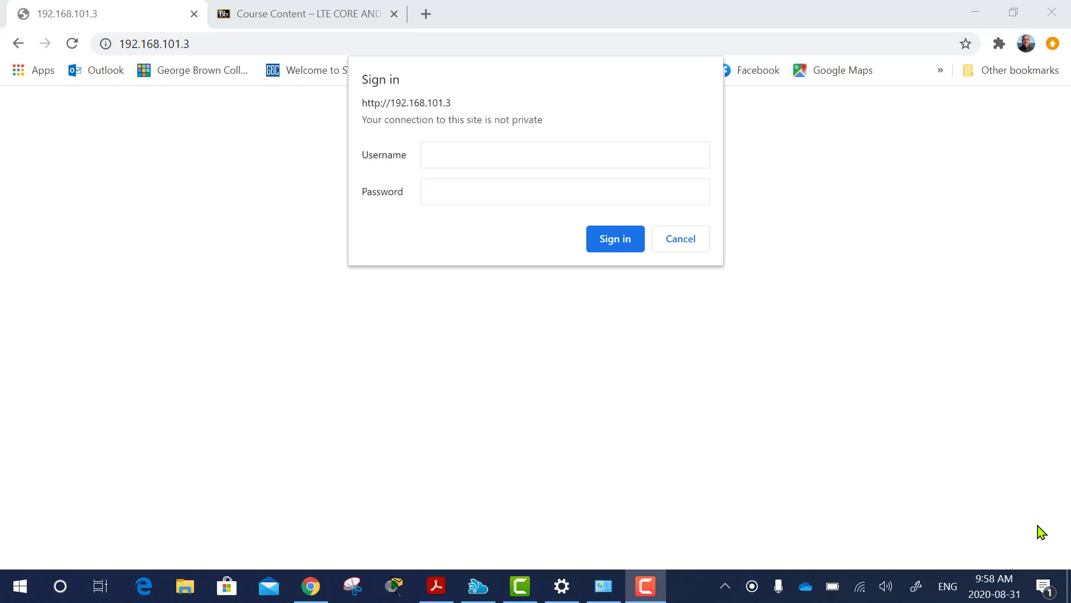
Sign in to the Redline radio at 192.168.101.3 with the admin username and password.
left_click(444, 159)
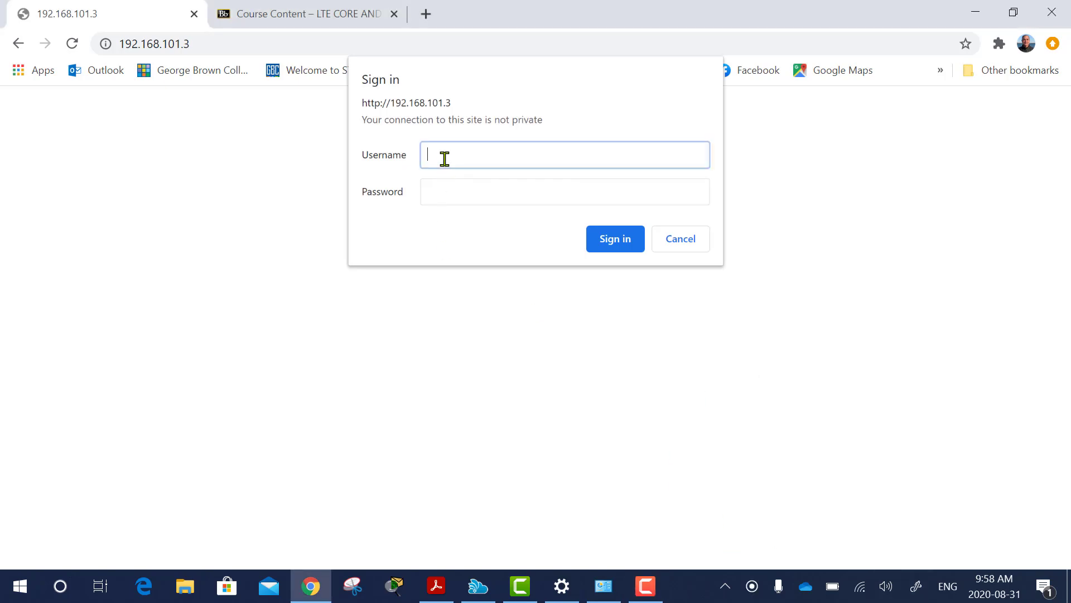
key("Tab")
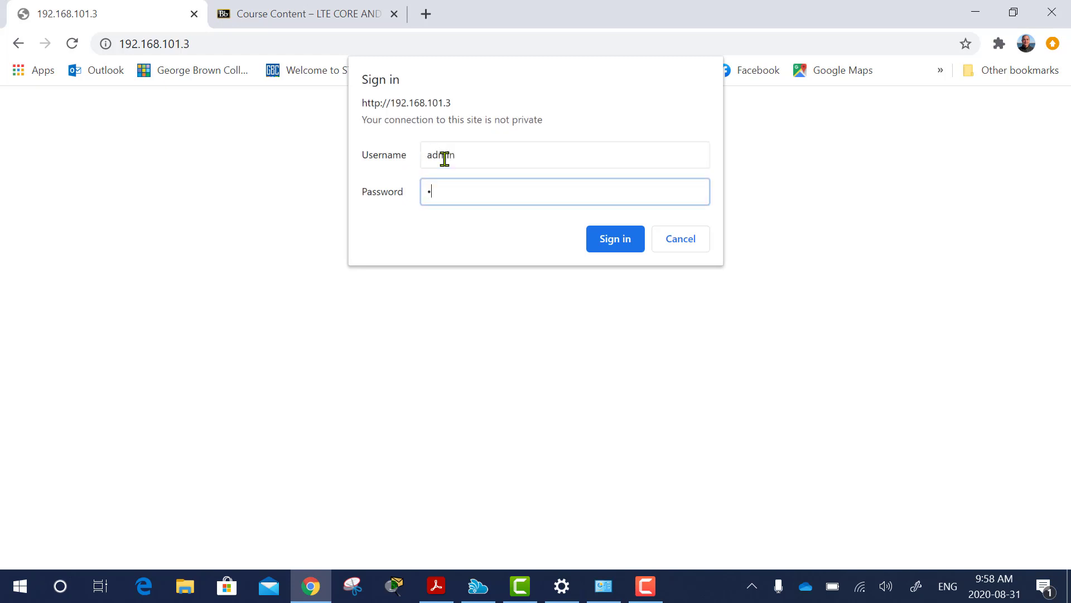
left_click(611, 240)
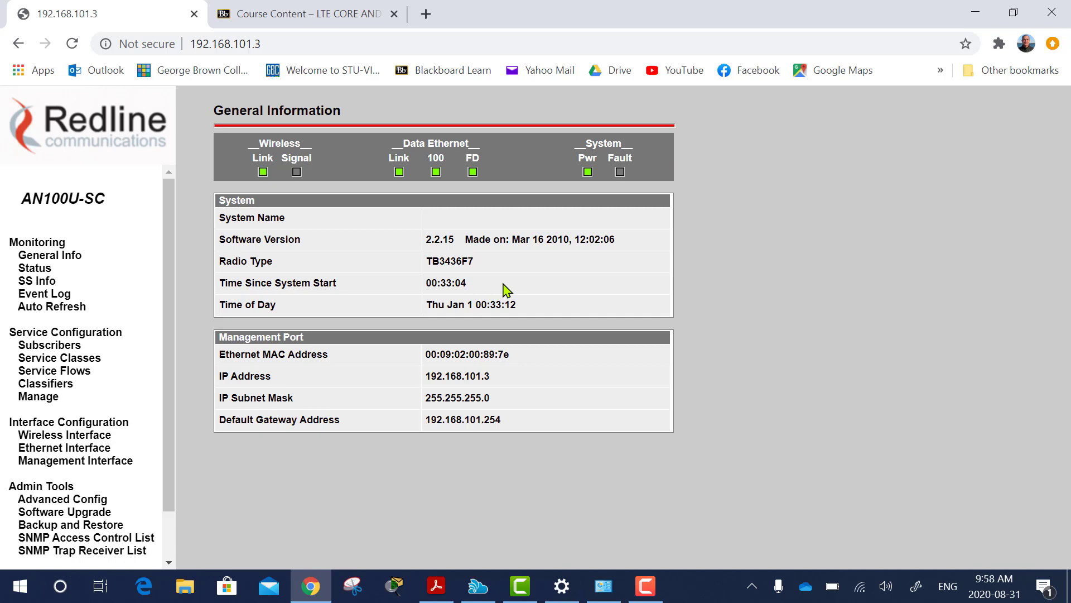
Check the SS Info table showing SS1 and SS2 at 64QAM(3/4), then return to Blackboard Course Content.
left_click(36, 282)
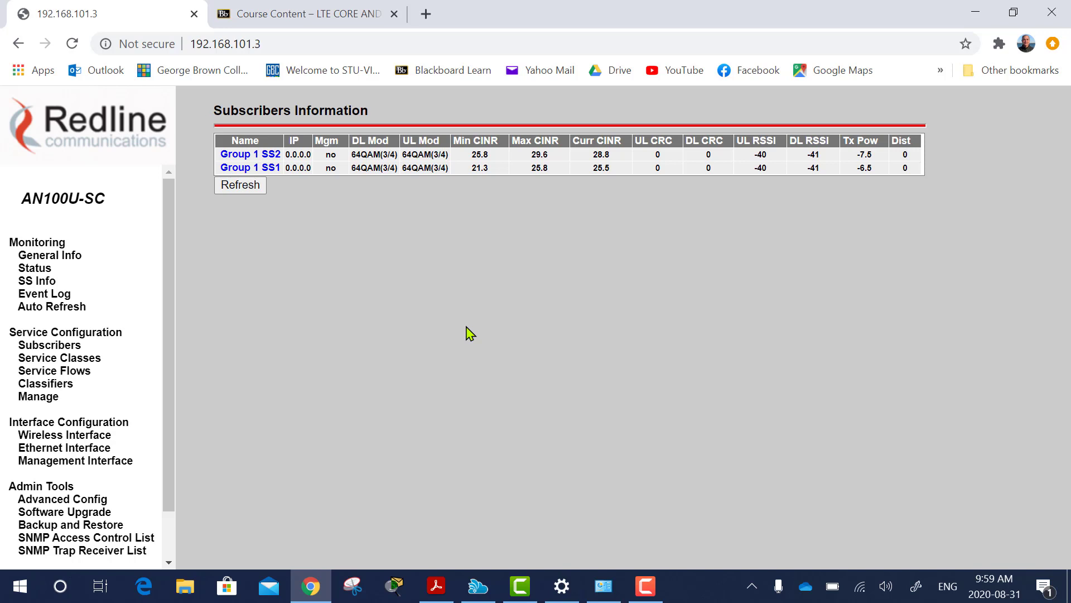
left_click(290, 17)
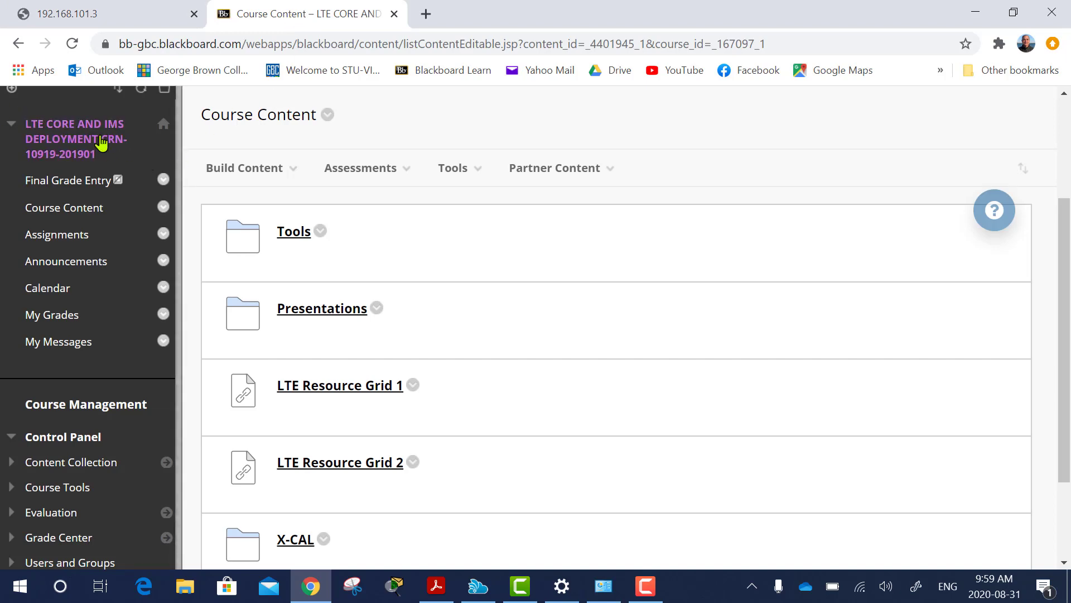
Download the WiMAX Tools zip from the Tools folder and open it in File Explorer.
left_click(296, 236)
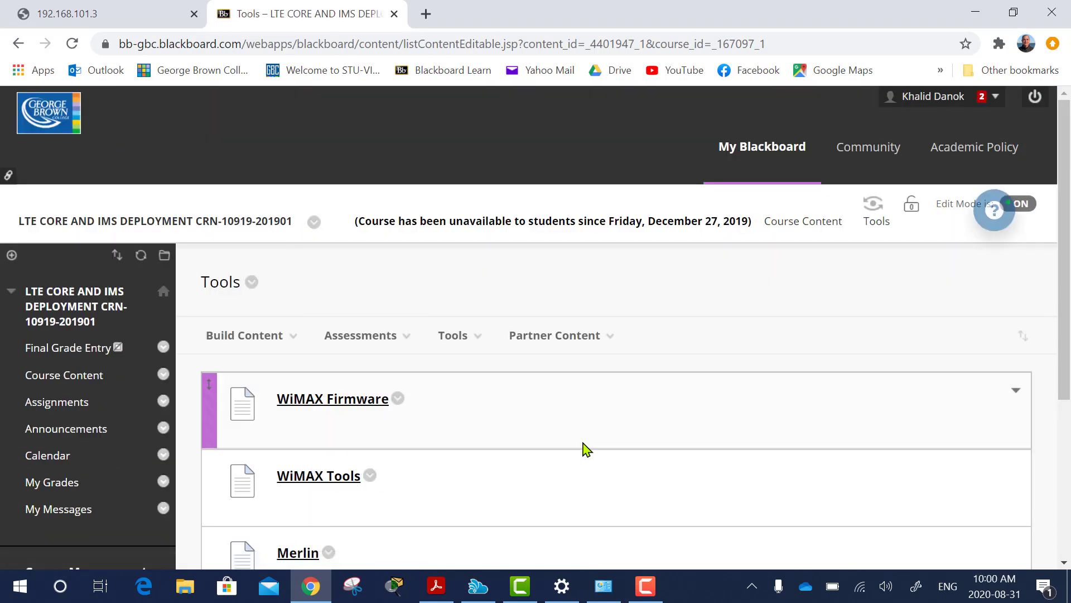
scroll(583, 447, "down", 4)
scroll(583, 449, "up", 1)
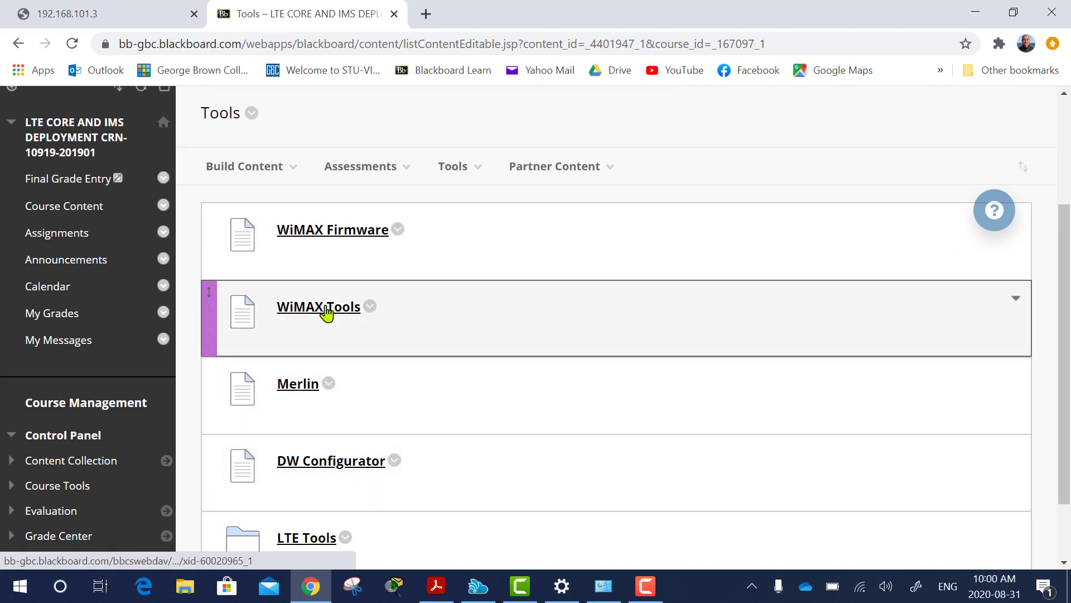
left_click(326, 312)
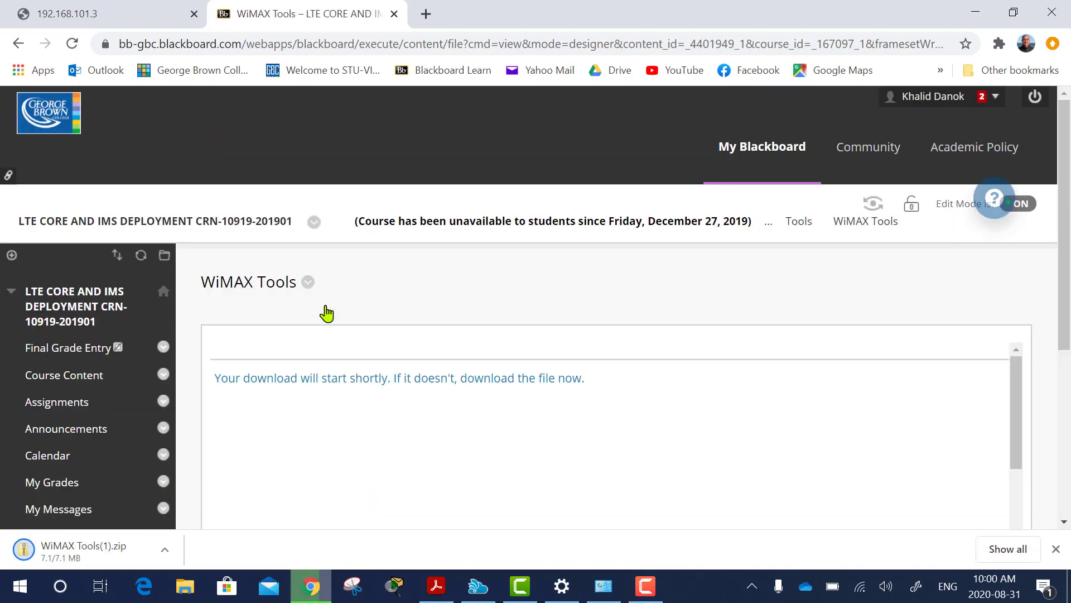
left_click(87, 555)
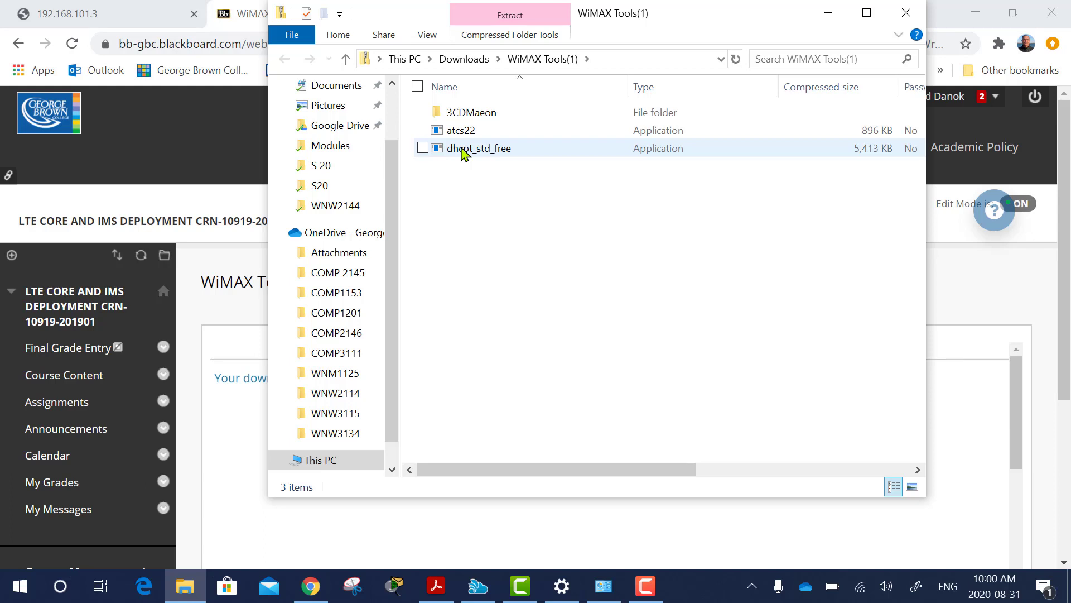
Launch the dhcpt_std_free installer from the WiMAX Tools archive and run it.
left_click(646, 586)
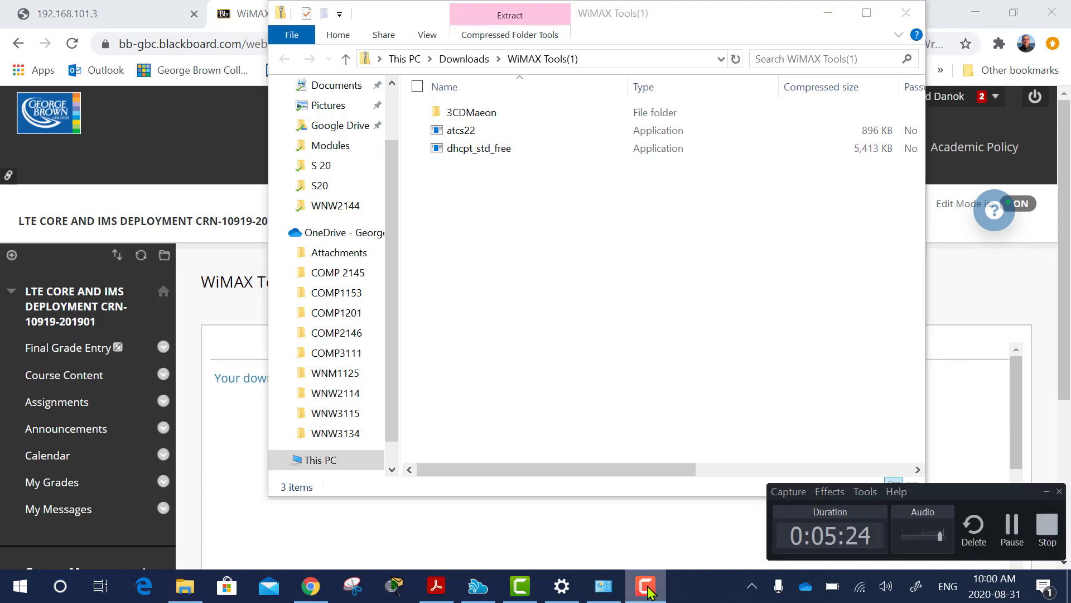
left_click(646, 585)
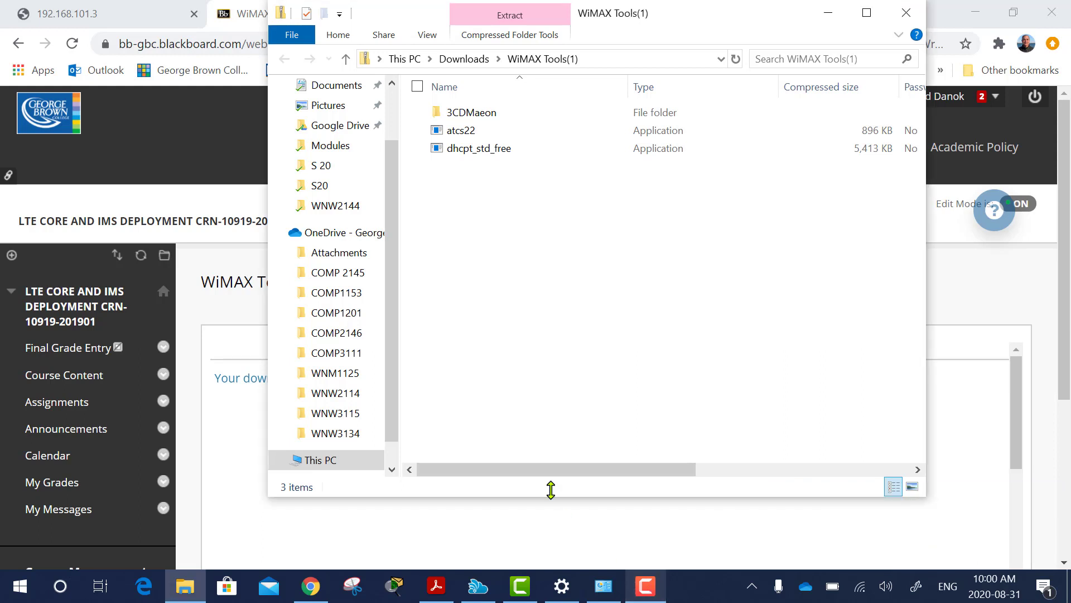
double_click(466, 154)
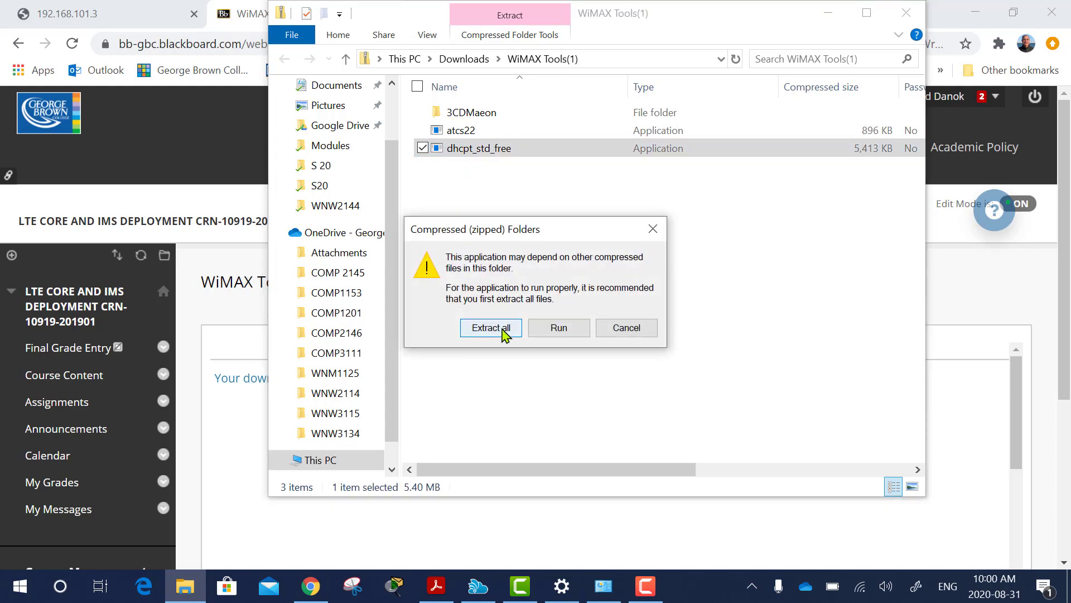
left_click(547, 331)
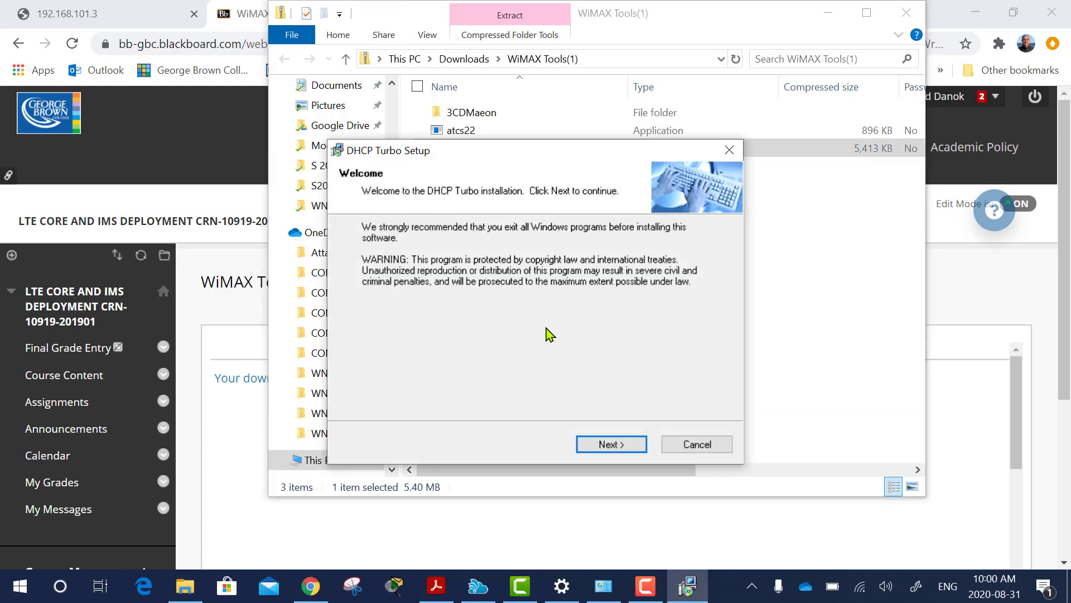
Install DHCP Turbo with full type, default folders and auto-start service, skipping release notes.
left_click(613, 446)
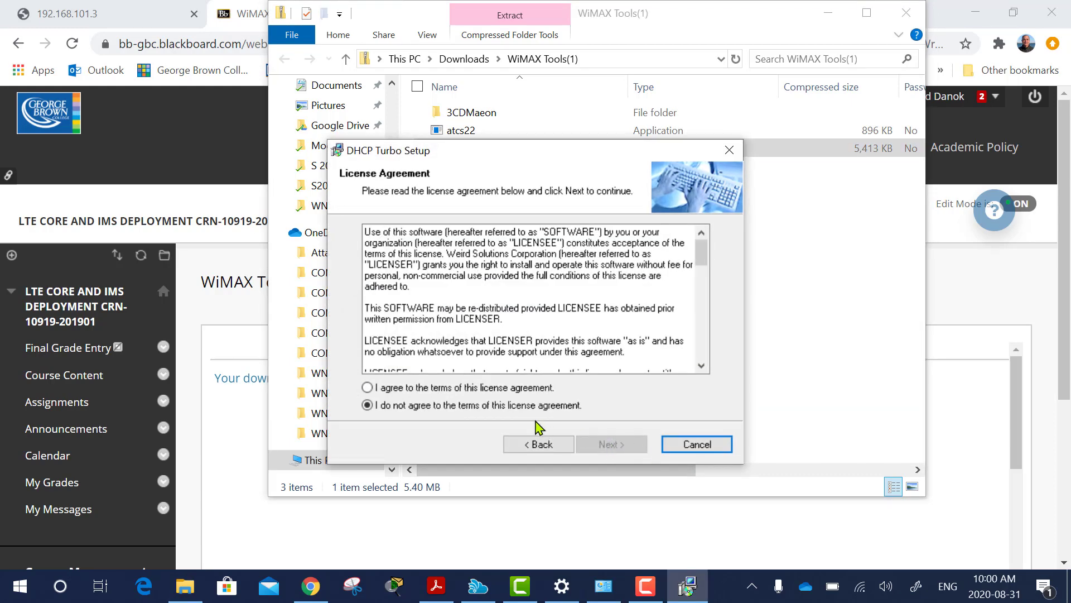
left_click(475, 389)
left_click(620, 448)
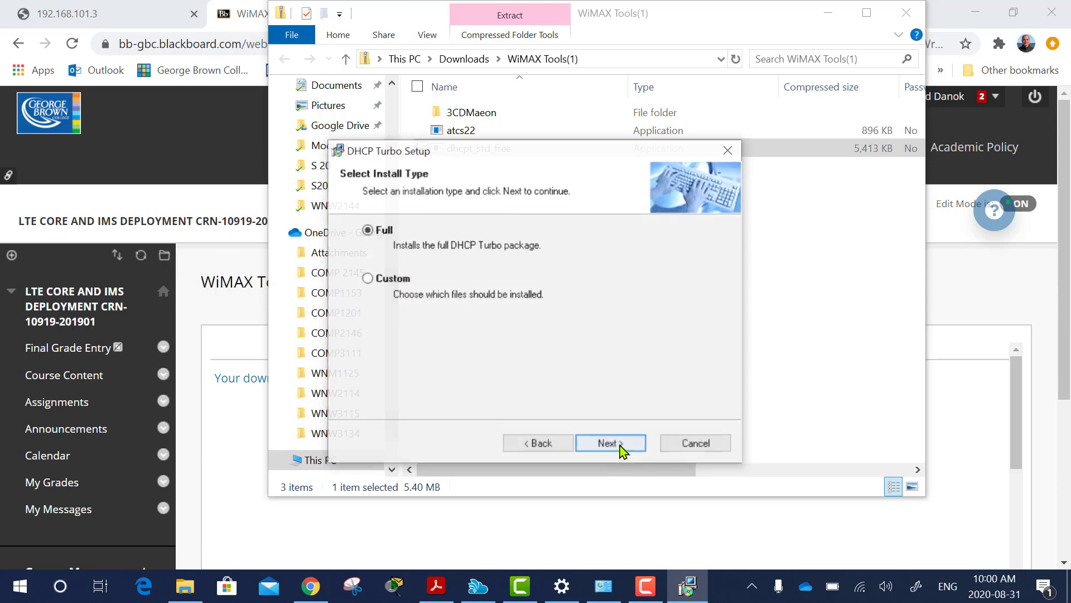
left_click(610, 445)
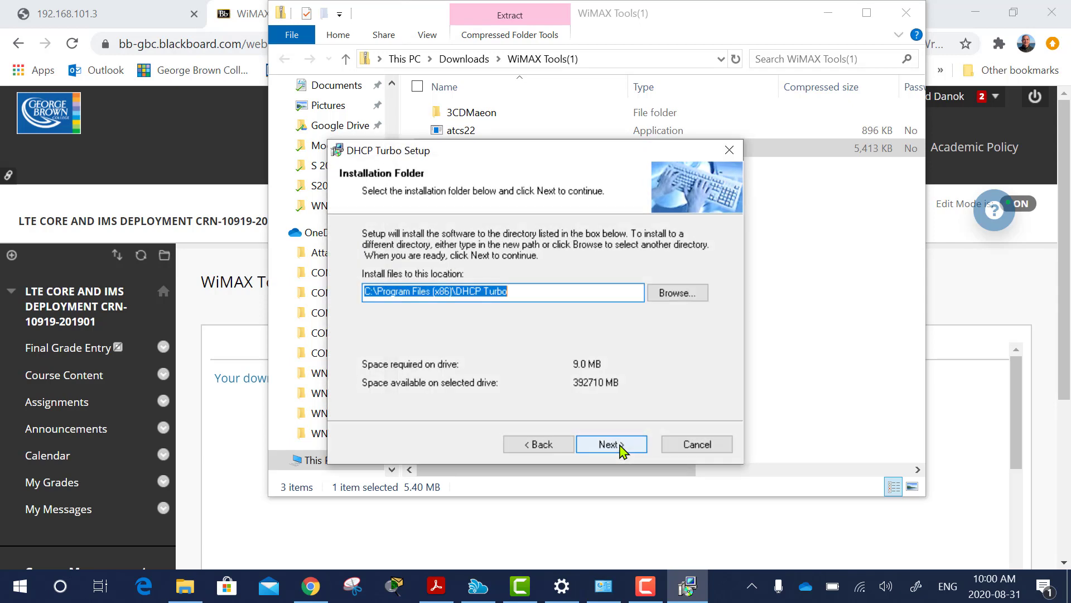
left_click(622, 451)
left_click(622, 450)
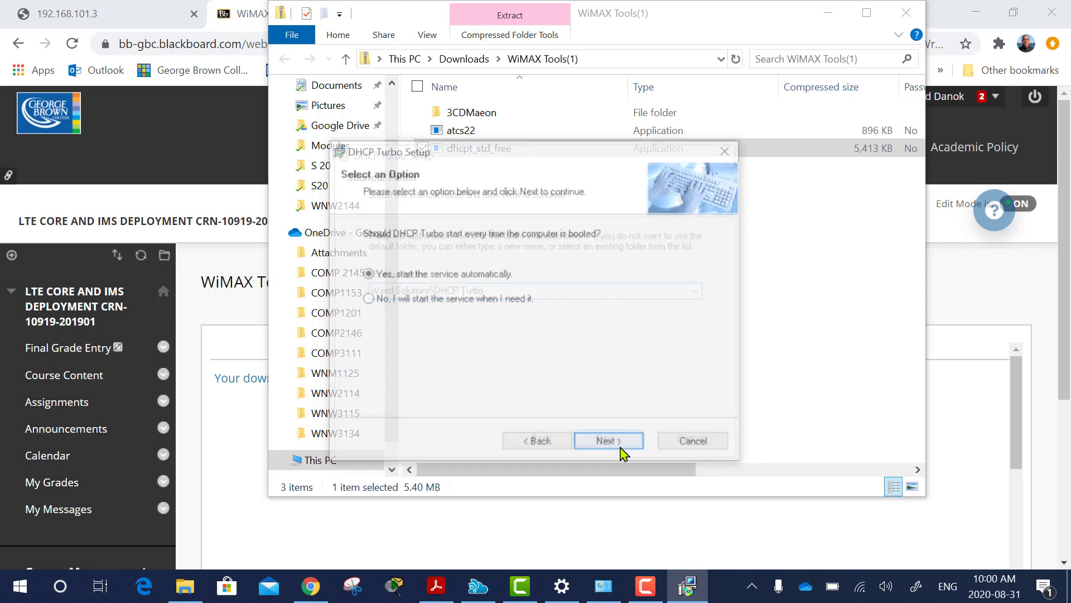
left_click(622, 450)
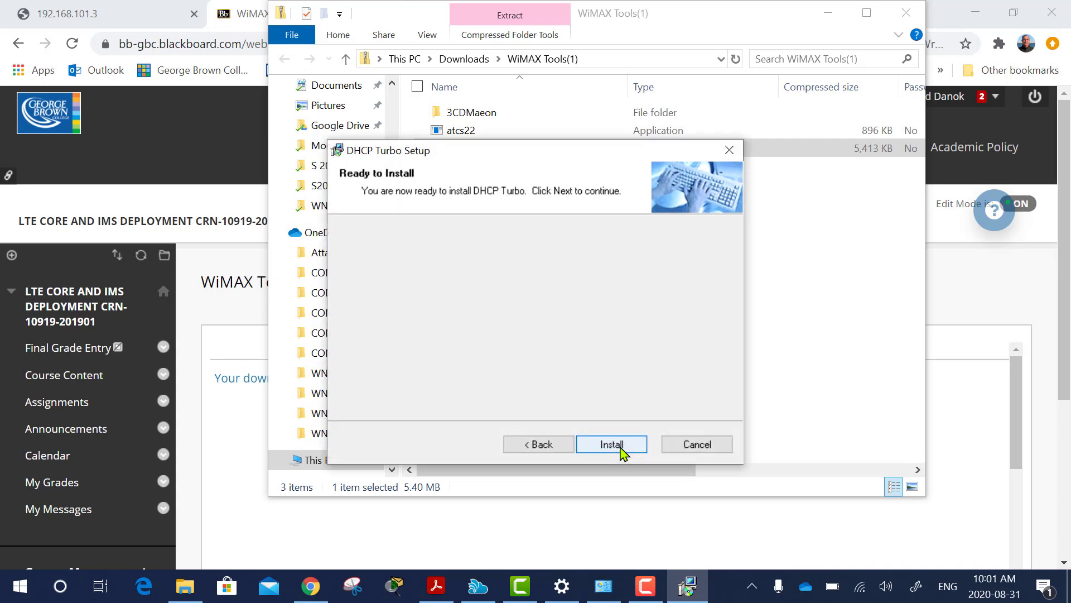
left_click(622, 450)
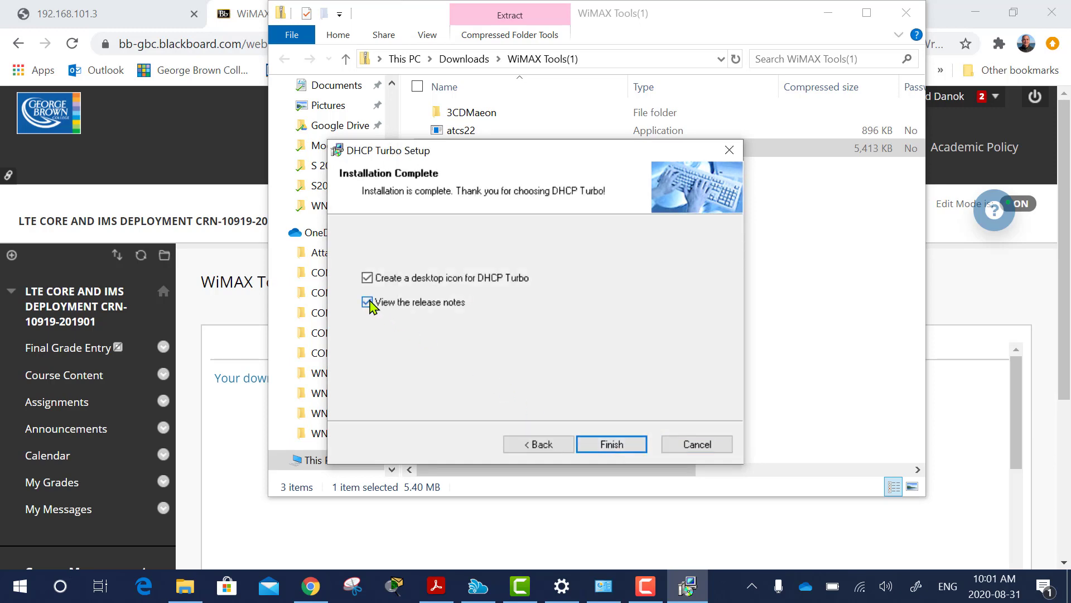
left_click(367, 302)
left_click(611, 444)
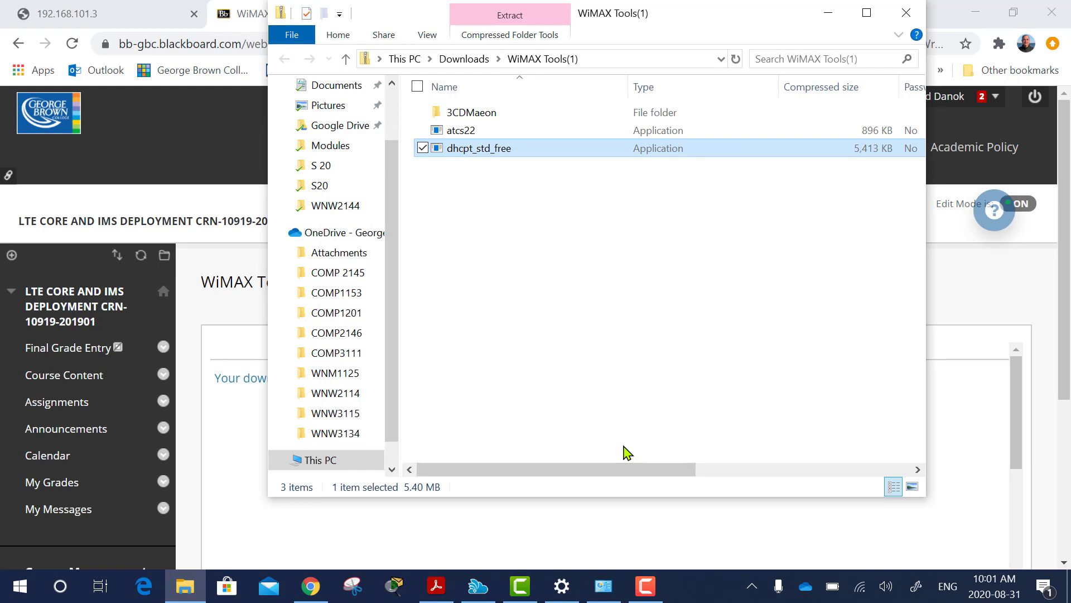
Run atcs22 and install Absolute Time Server 2.2 with the default directory and Start Menu folder.
double_click(464, 136)
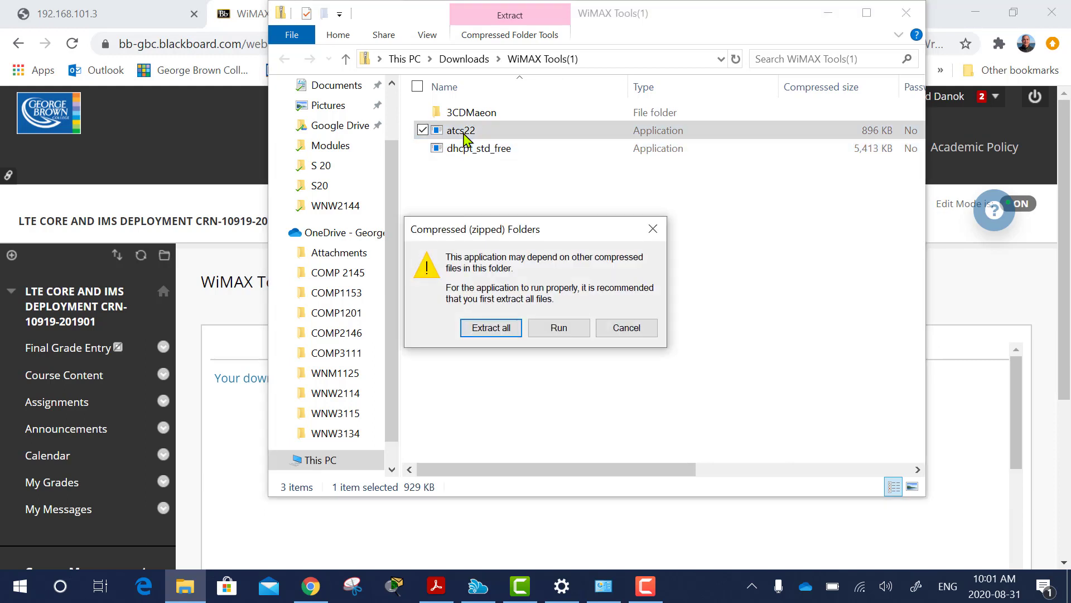
left_click(559, 328)
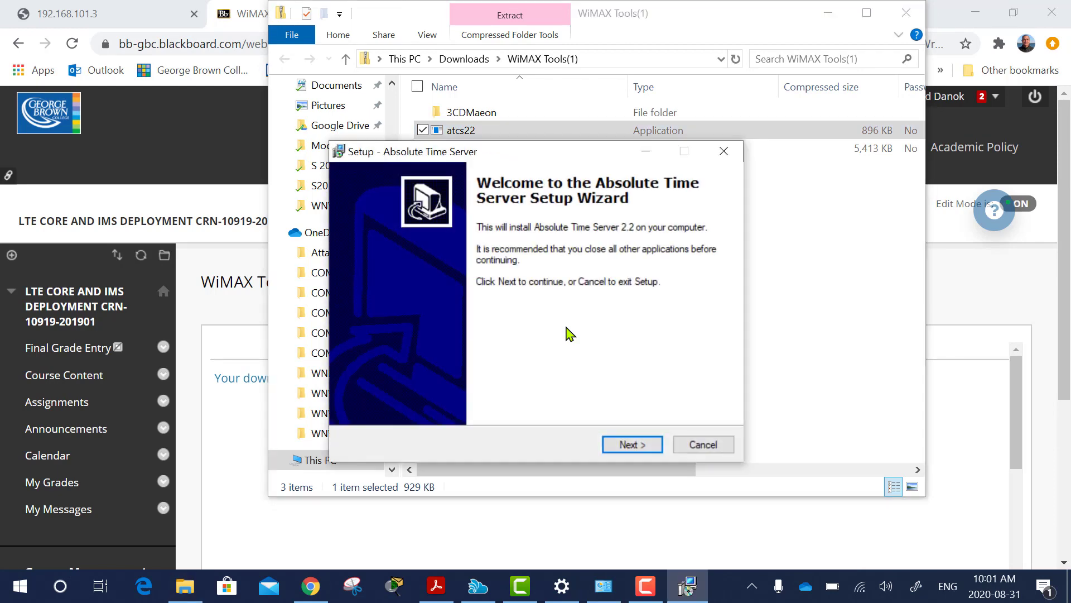
left_click(630, 446)
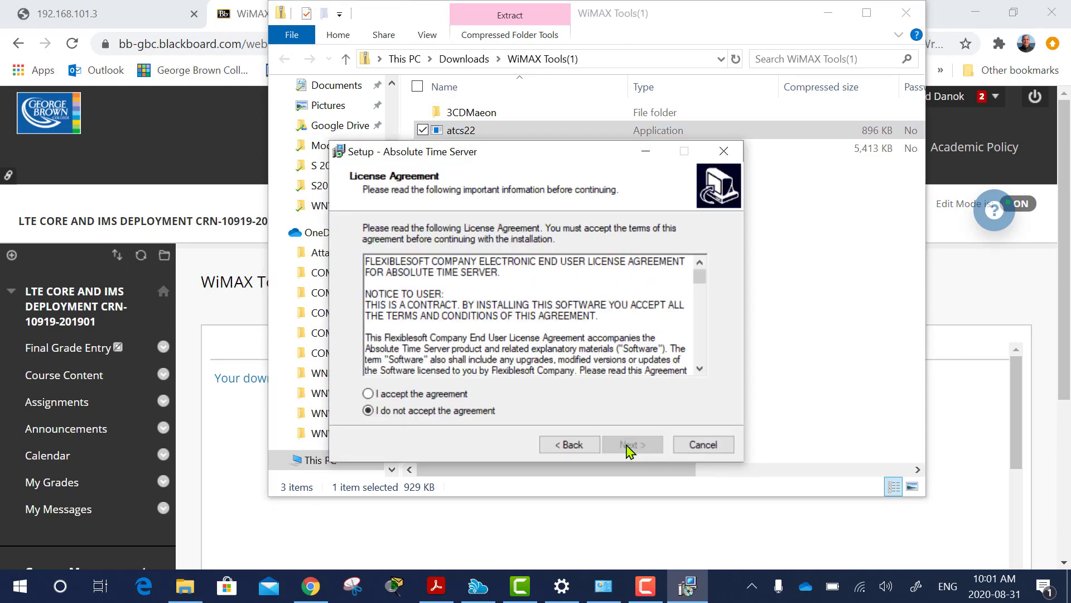
left_click(476, 395)
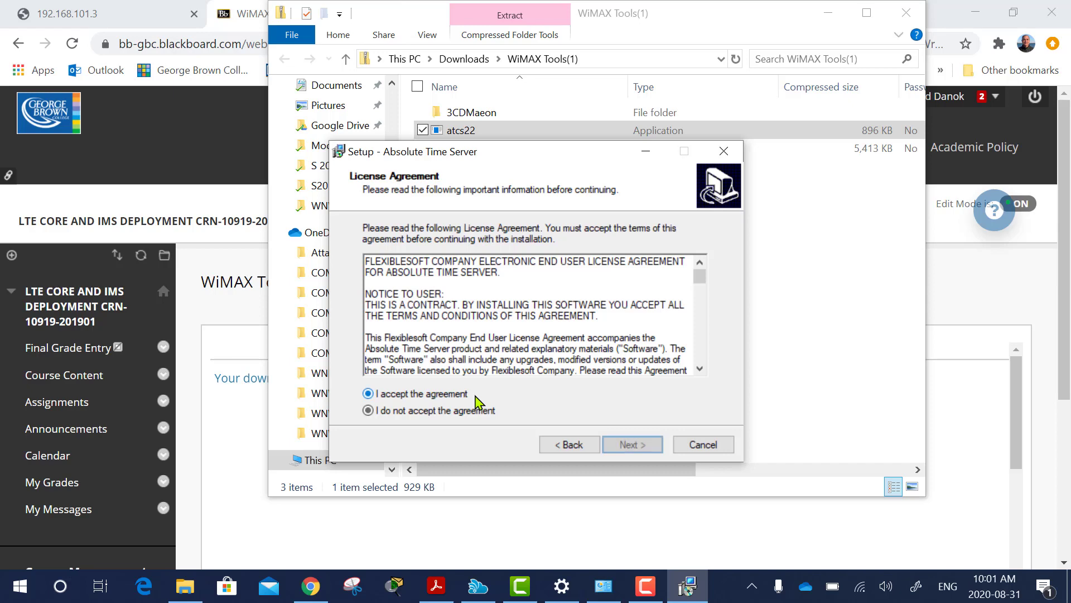
left_click(630, 446)
left_click(630, 446)
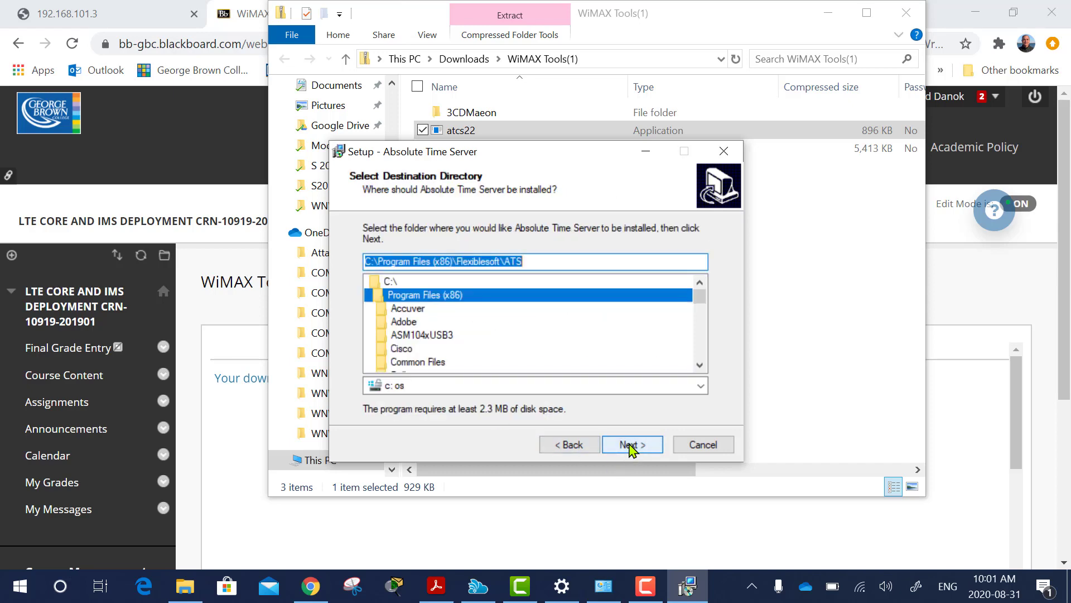
left_click(630, 446)
left_click(630, 446)
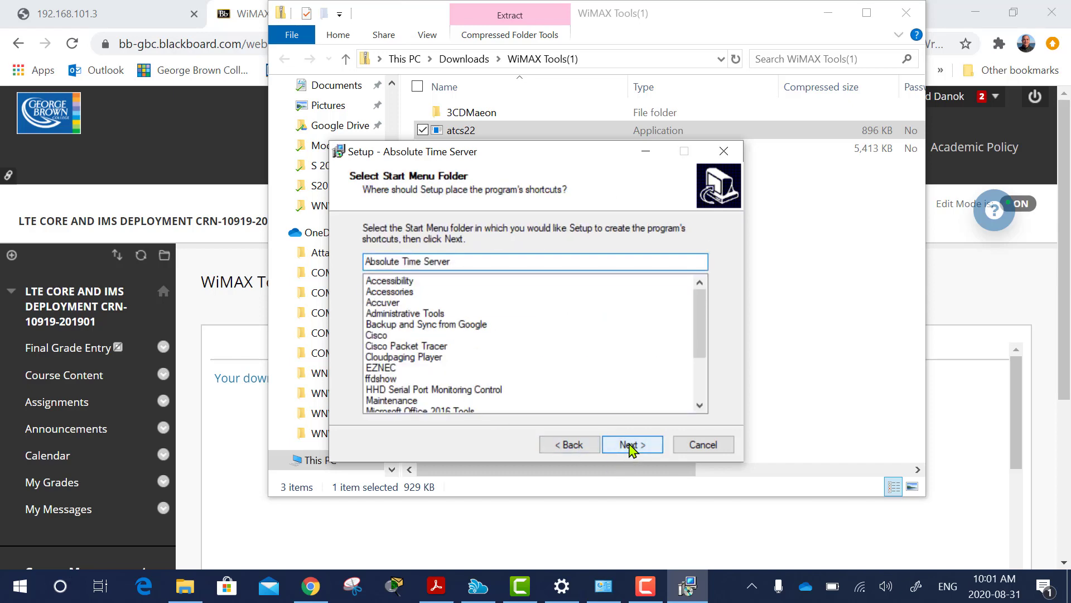
left_click(631, 446)
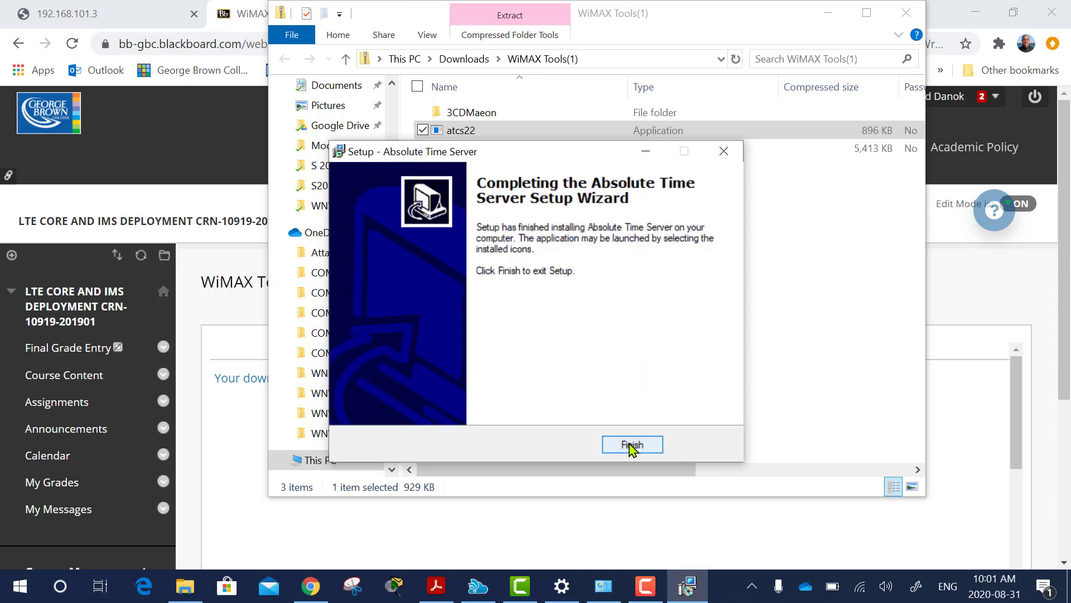
left_click(632, 446)
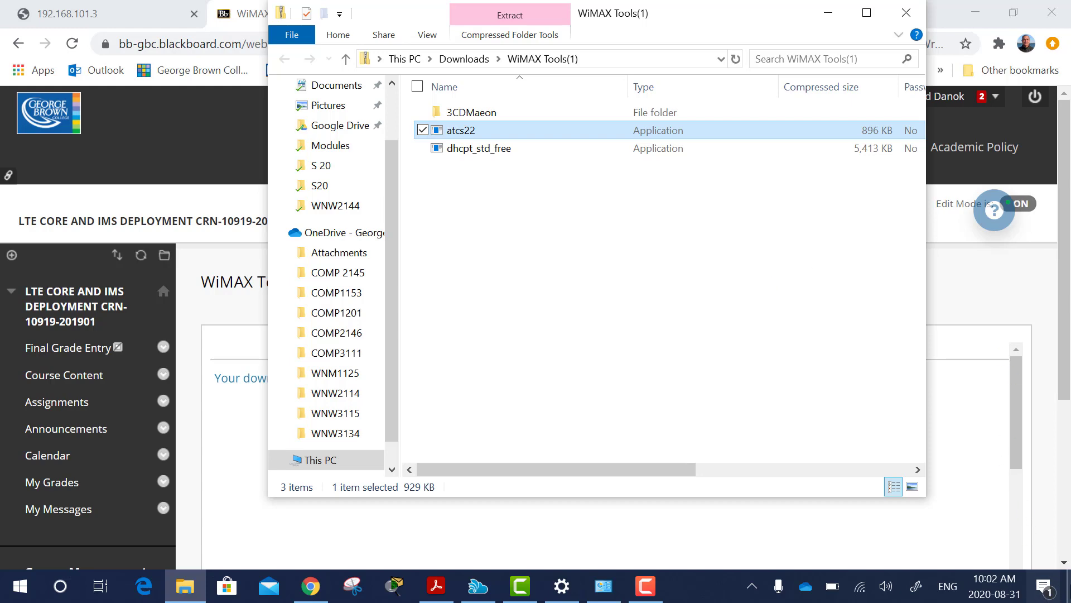
Launch DHCP Turbo from the desktop, log in to localhost, and maximize the window.
left_click(1068, 586)
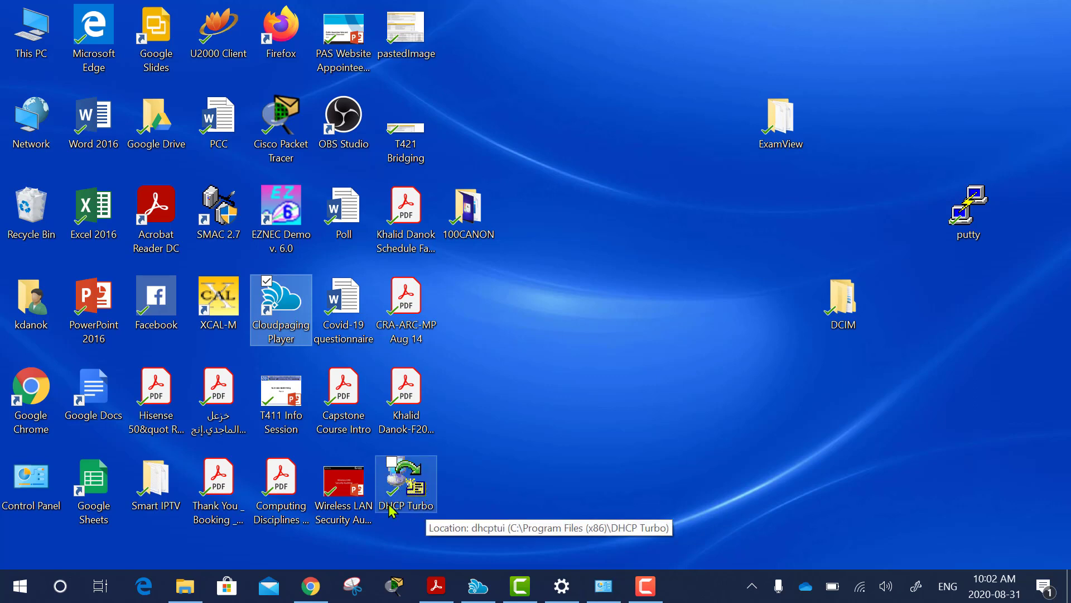
double_click(411, 479)
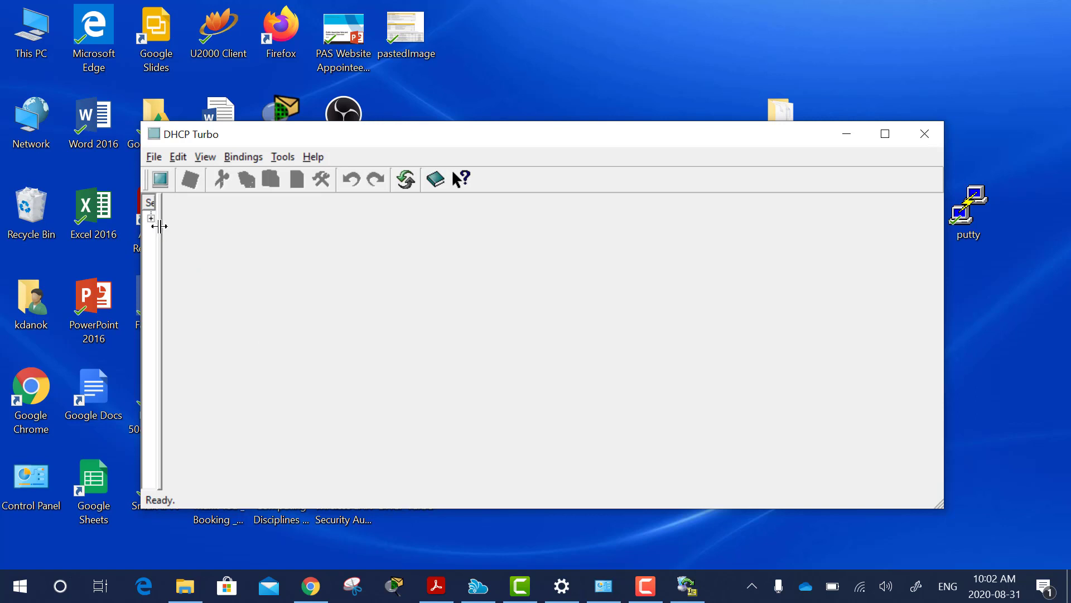
left_click_drag(160, 226, 234, 241)
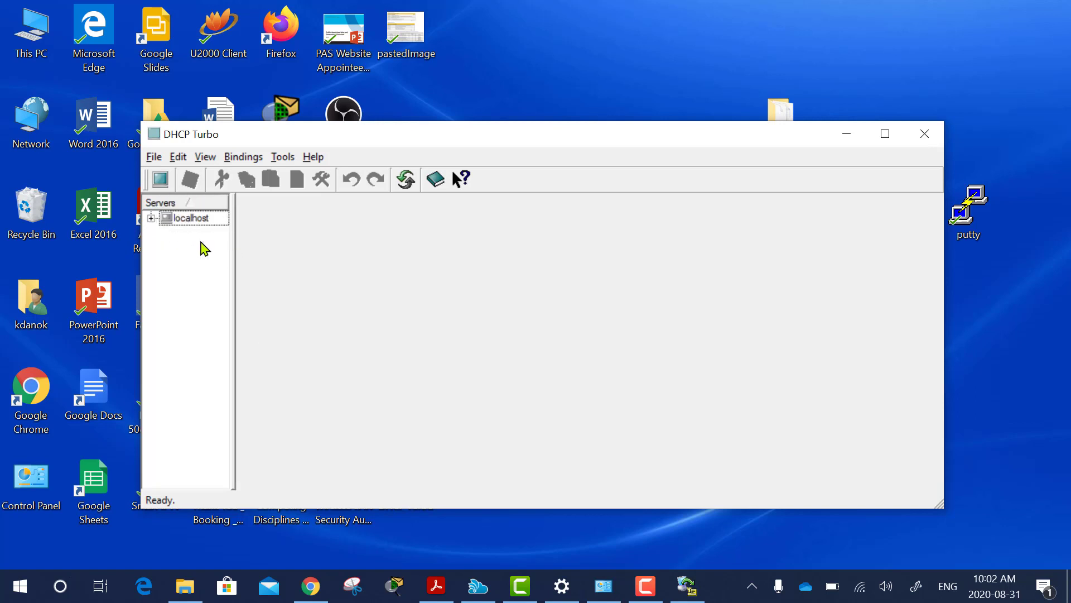
left_click(150, 218)
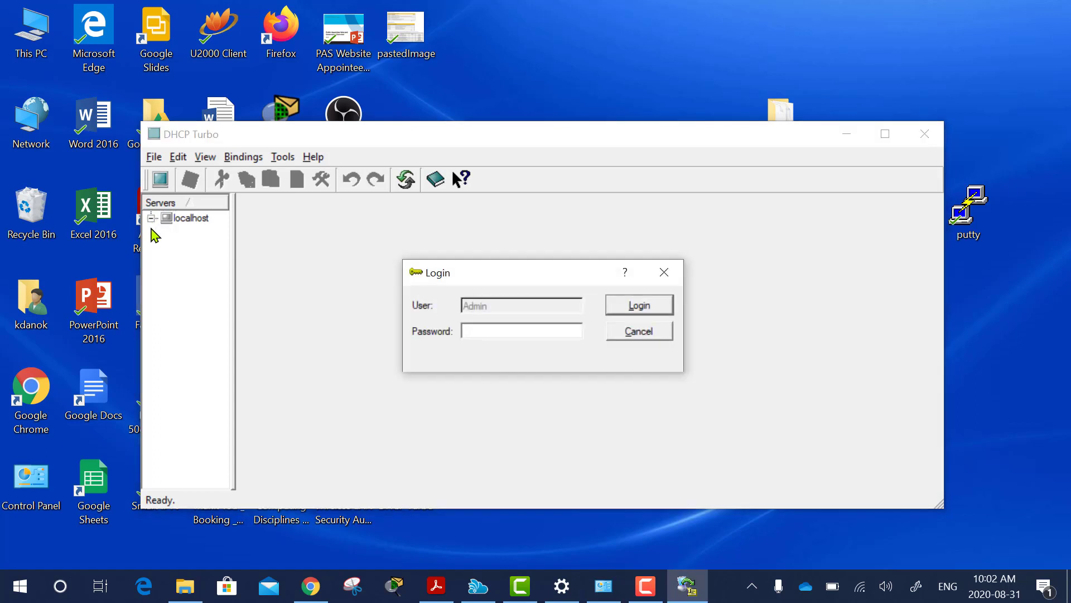
left_click(639, 306)
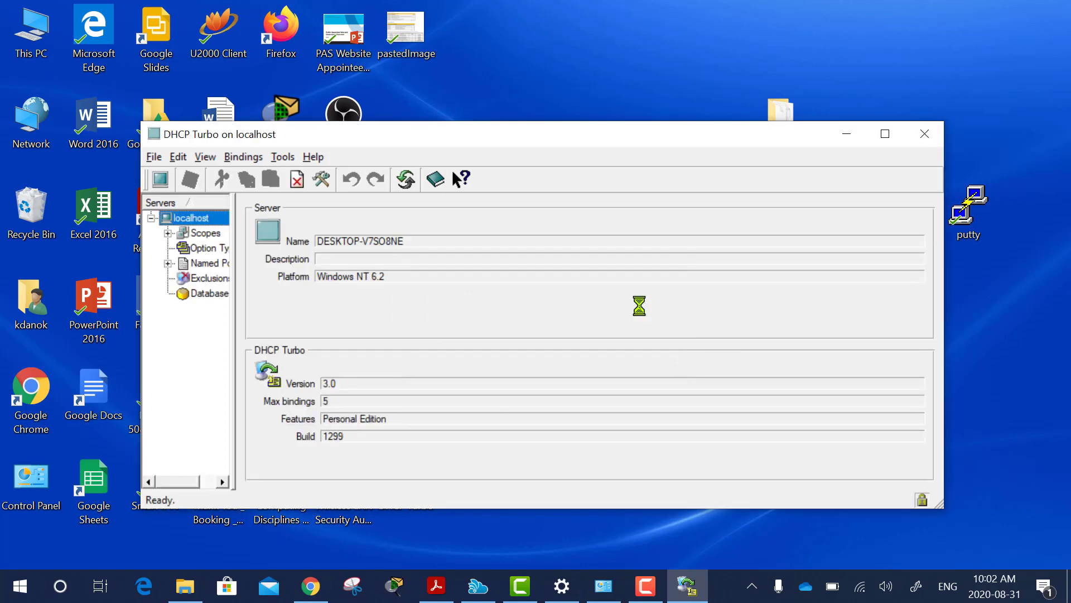
left_click(887, 135)
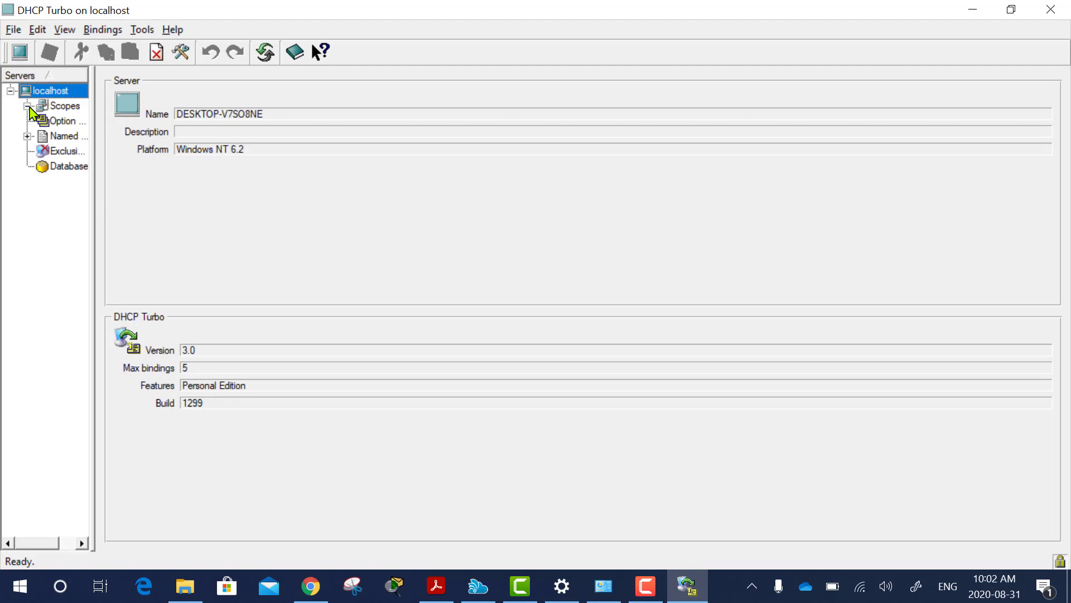
Create a new scope named LAB3 with an unlimited lease.
right_click(62, 109)
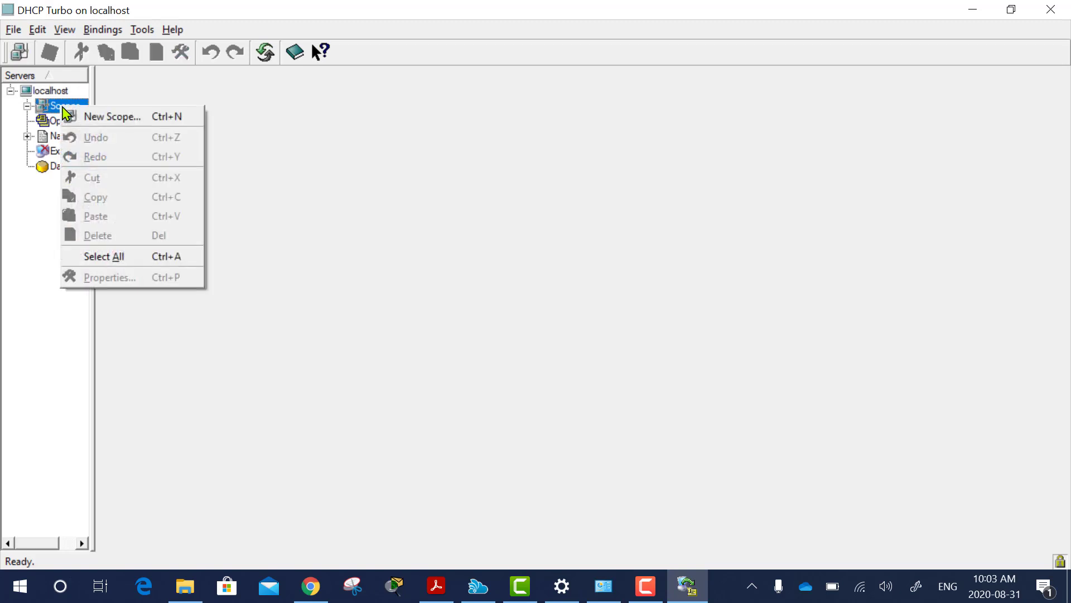
left_click(97, 119)
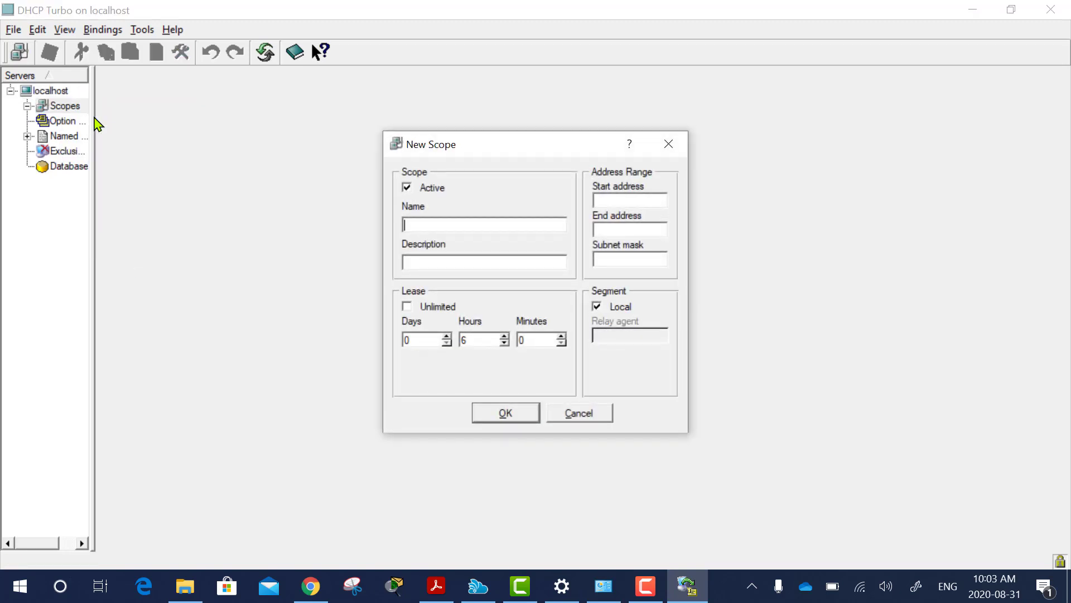
left_click(424, 228)
type("LAB3")
left_click(408, 312)
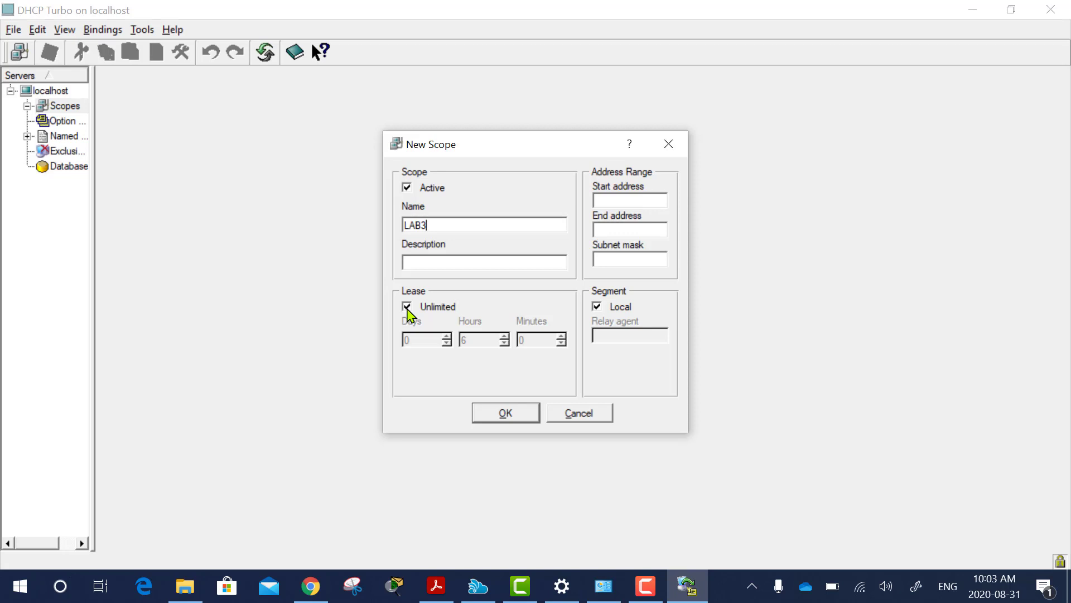
Set the scope range 192.168.101.50–192.168.101.60 with subnet mask 255.255.255.0.
left_click(629, 200)
type("192.168.101.50")
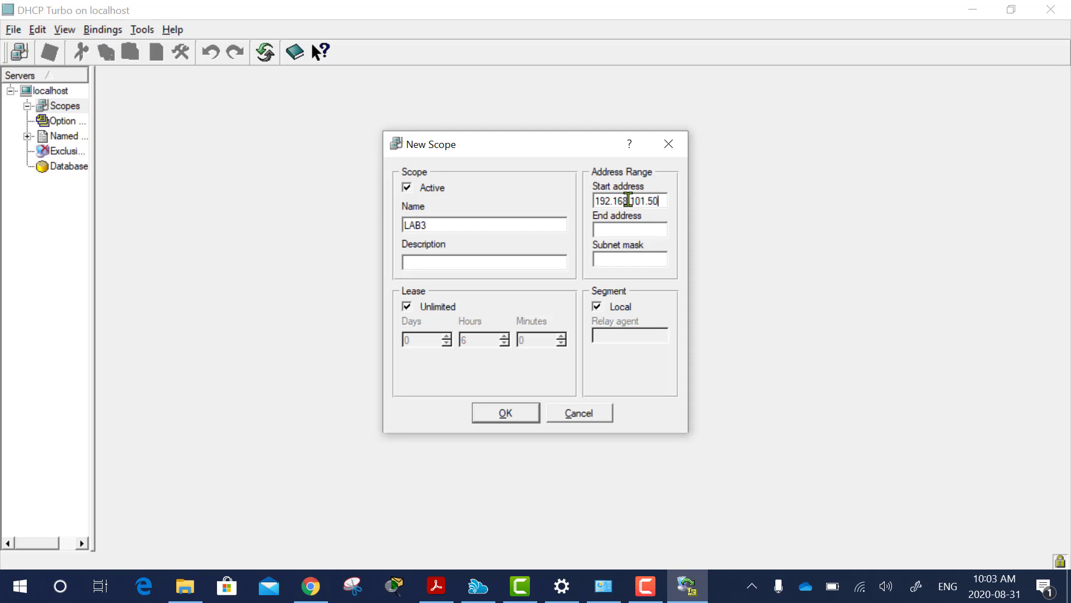
left_click(618, 232)
type("192.168.101.6")
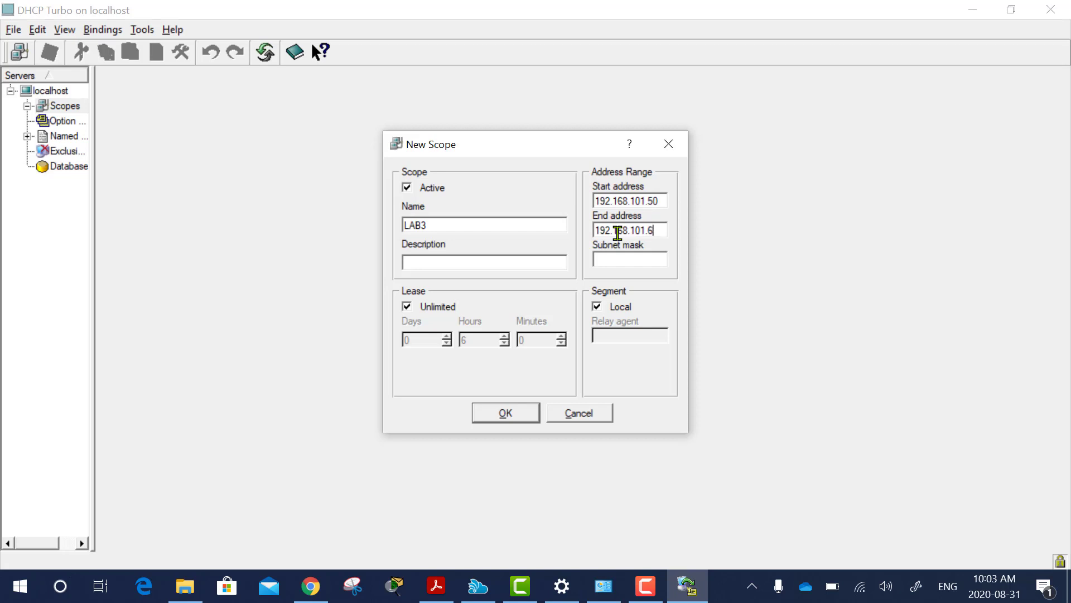
type("0")
left_click(620, 263)
type("255")
type(".255.255")
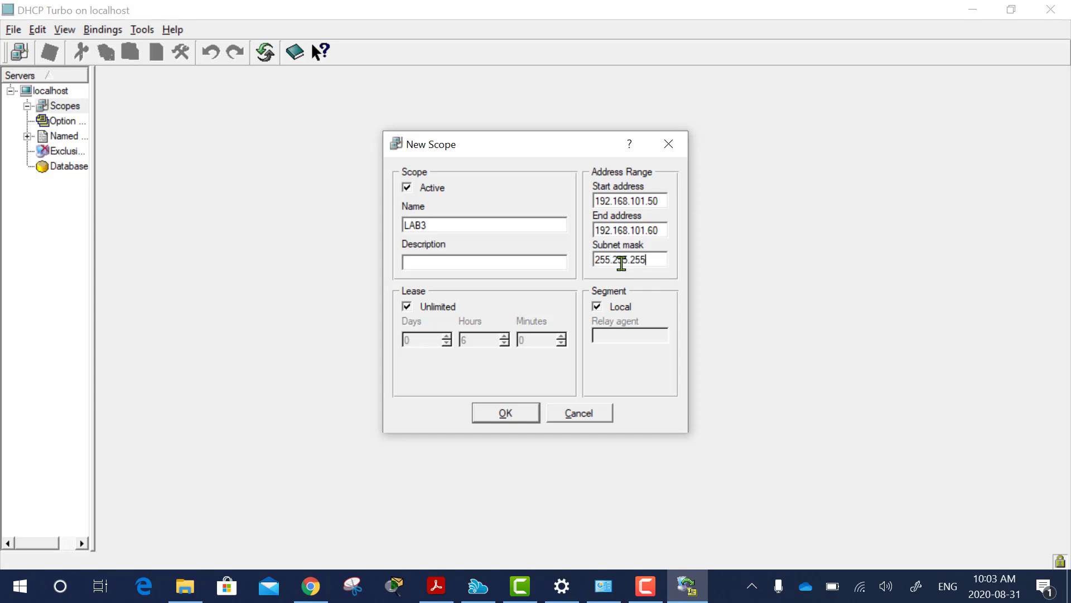
type(".0")
Mark the scope non-local with relay agent 192.168.101.3 and confirm it.
left_click(598, 307)
left_click(600, 337)
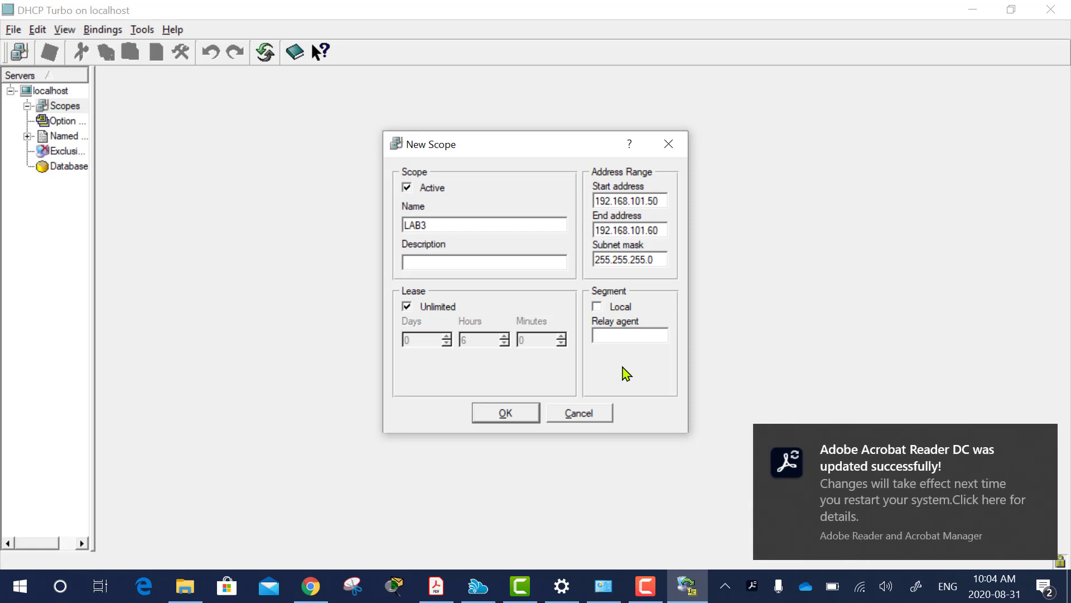
left_click(1041, 447)
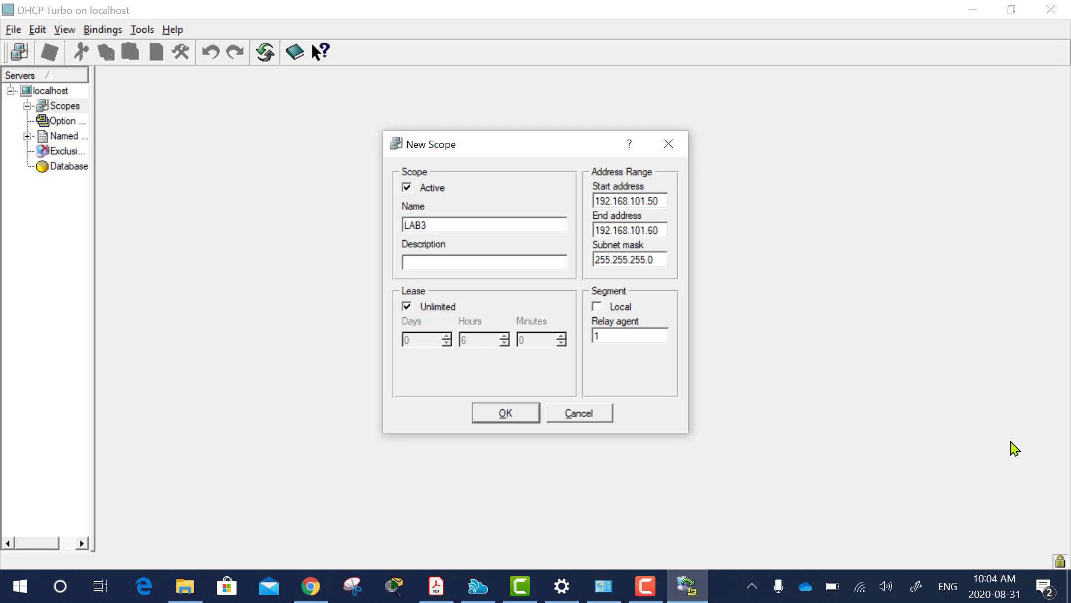
type("92.168.101.3")
left_click(499, 416)
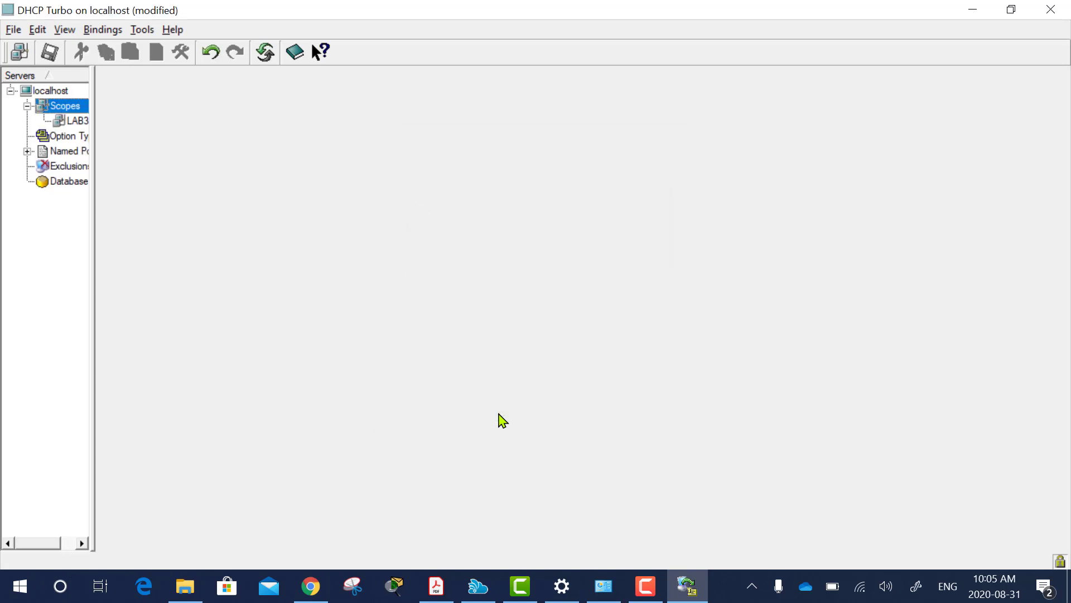
Add a LAB3 named policy under Named Policies and select it to view its options.
left_click(75, 121)
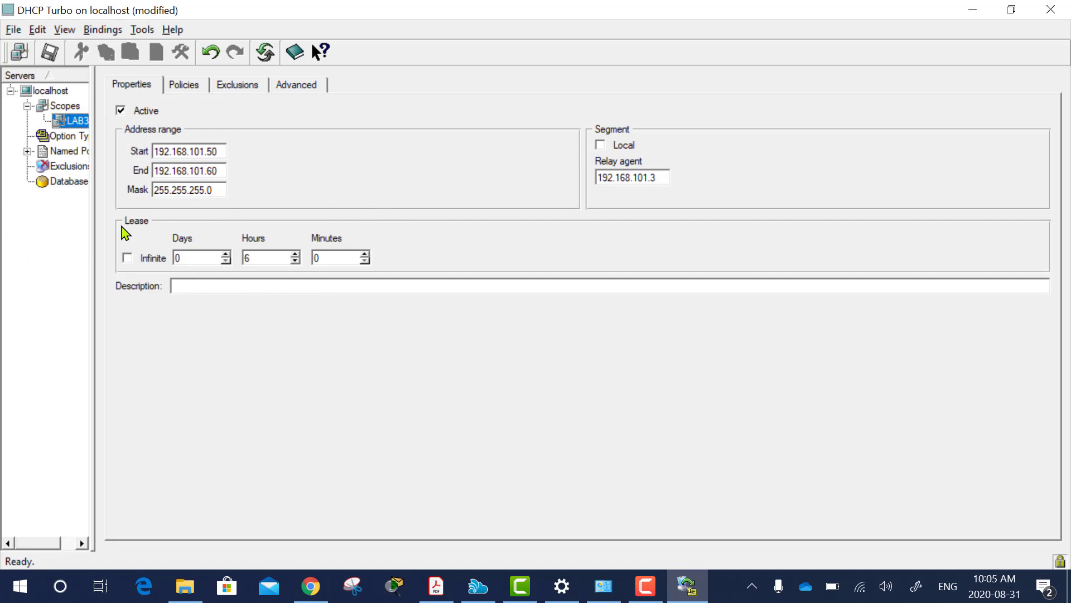
left_click(62, 156)
right_click(62, 157)
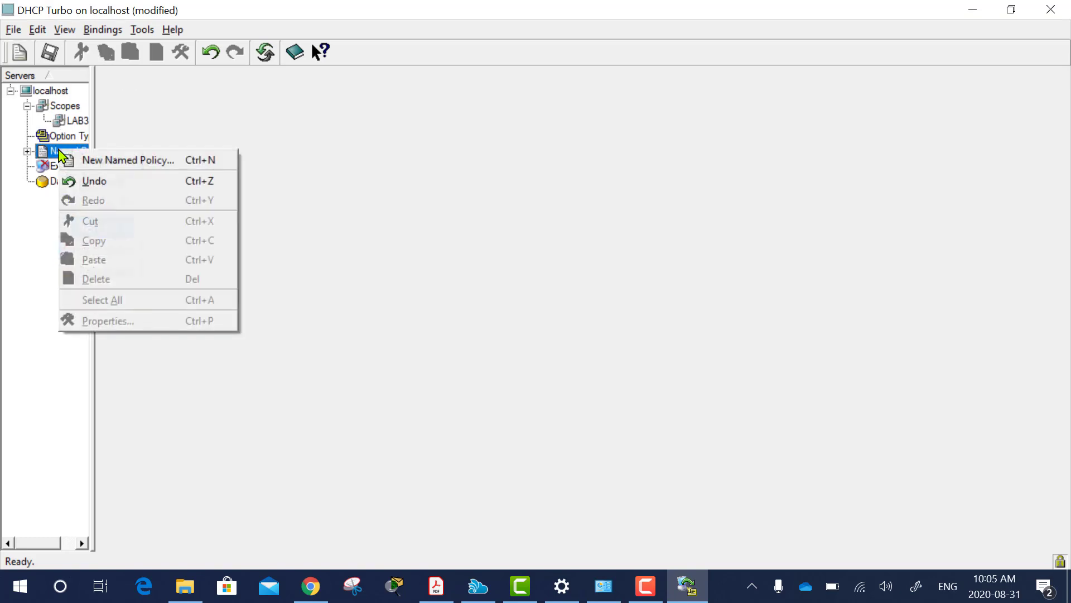
left_click(110, 163)
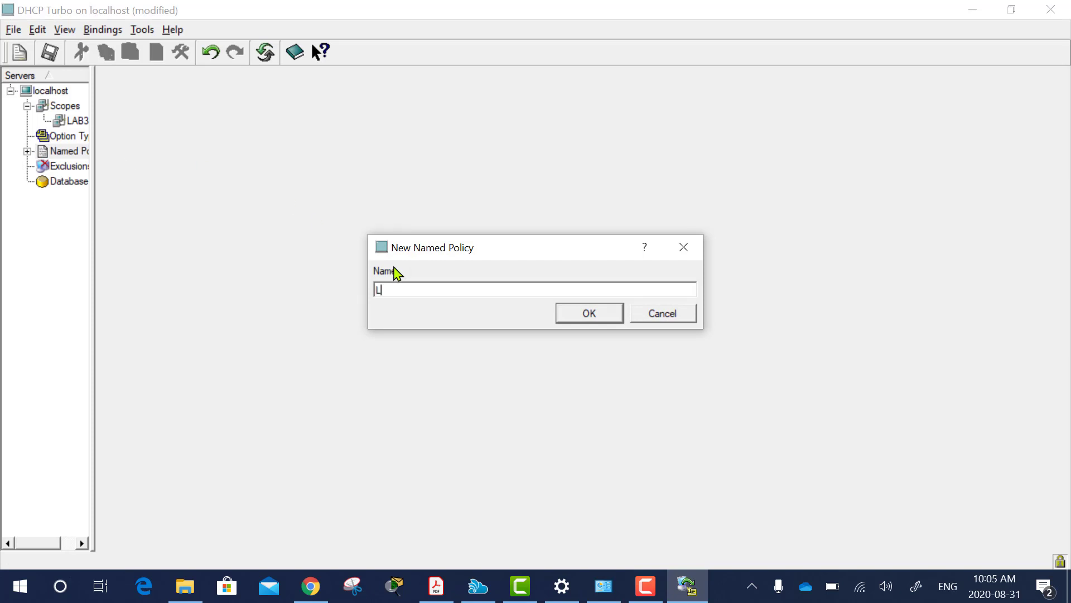
type("AB3")
left_click(591, 314)
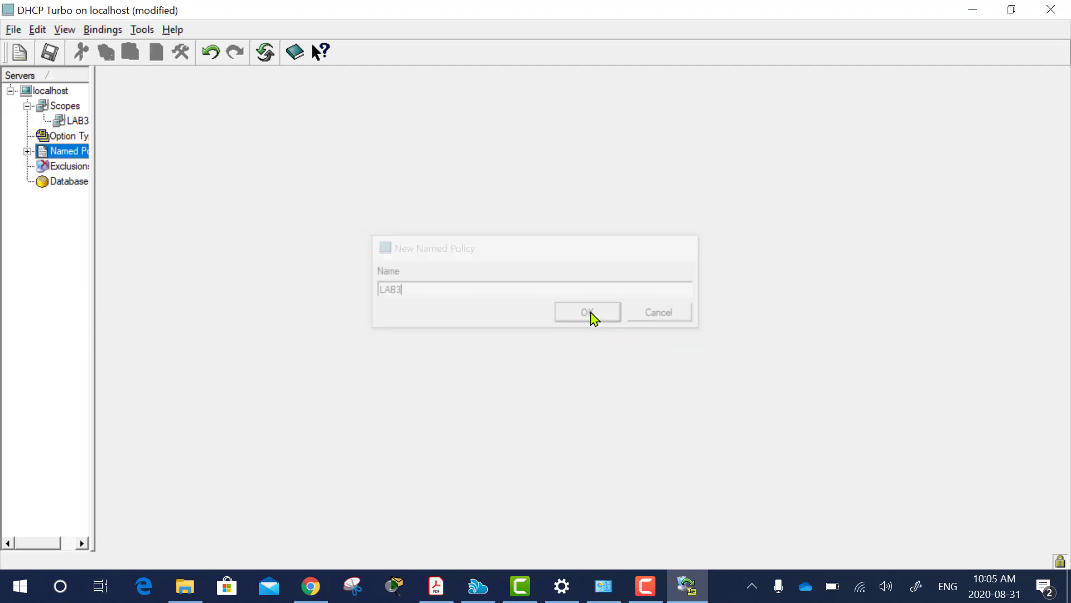
left_click(27, 152)
left_click(78, 167)
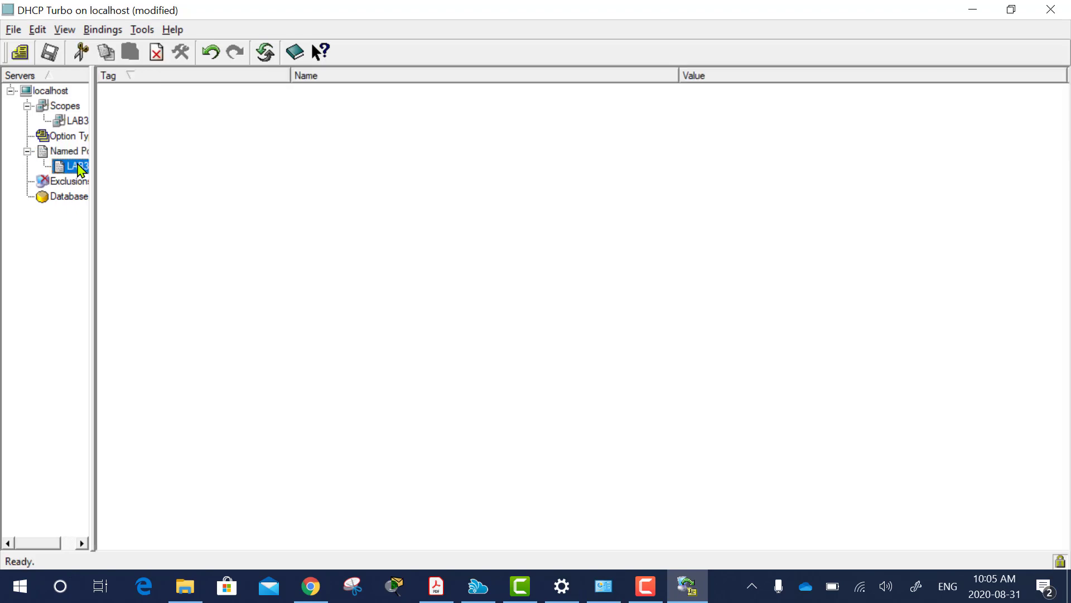
Add the Time offset option with a value of -5 to the LAB3 policy.
right_click(190, 146)
left_click(218, 158)
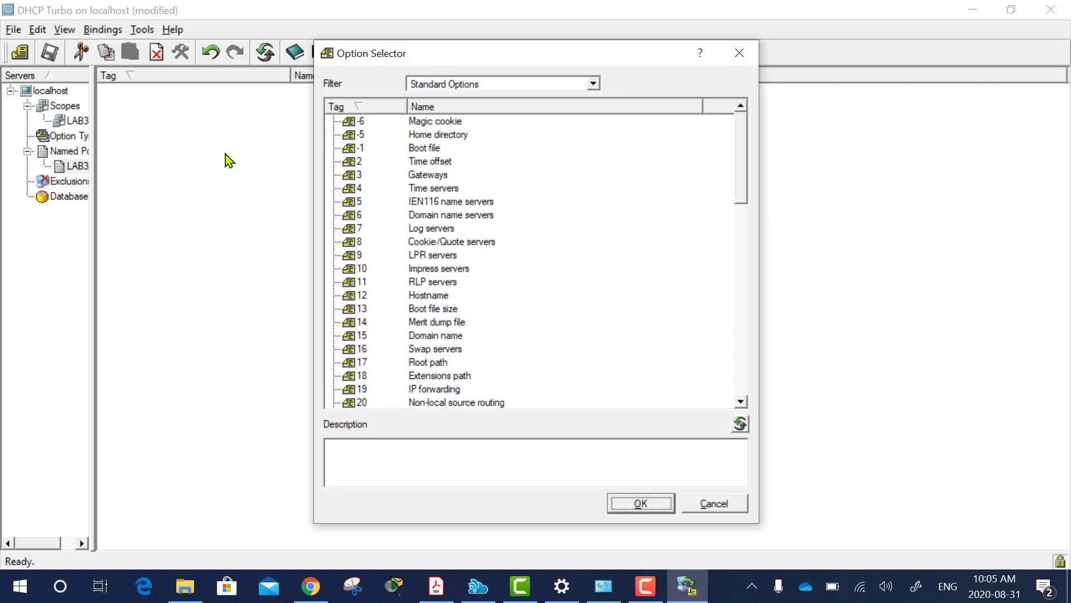
double_click(360, 162)
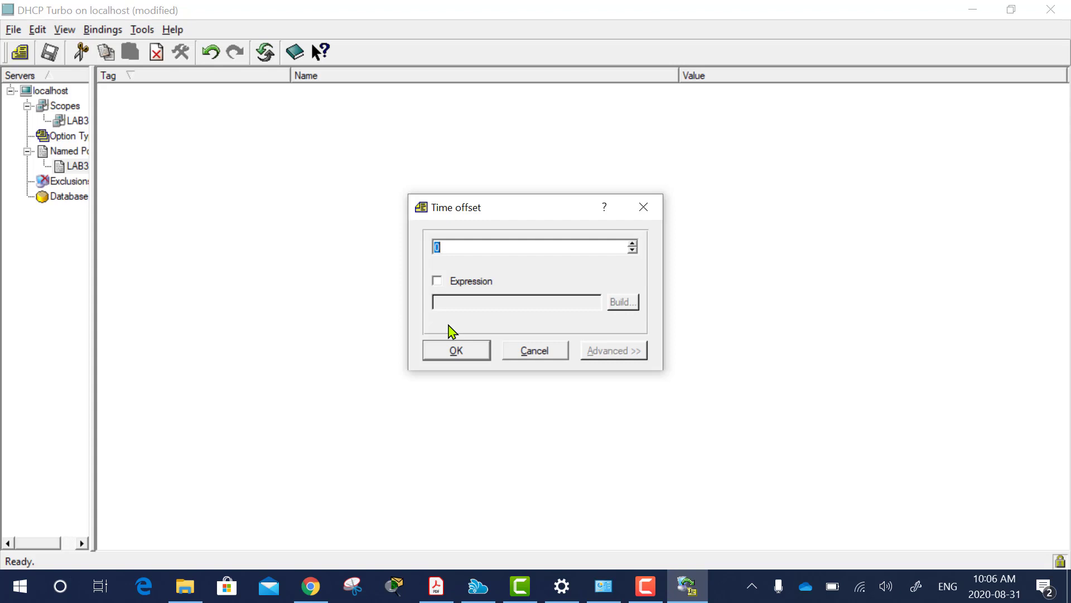
type("-5")
left_click(460, 360)
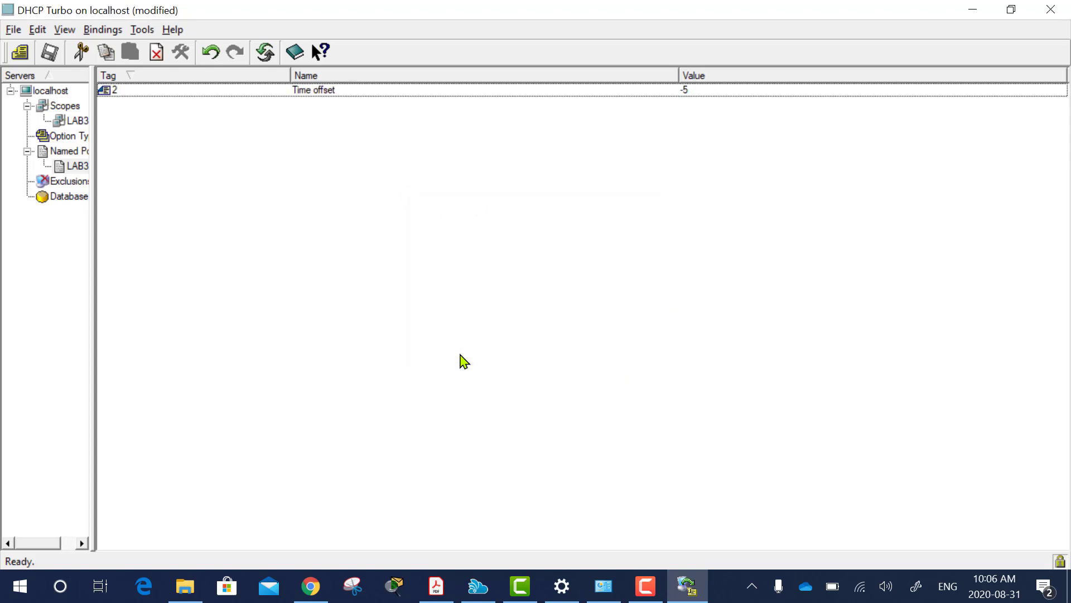
Add the Time servers option with address 192.168.101.100.
right_click(200, 127)
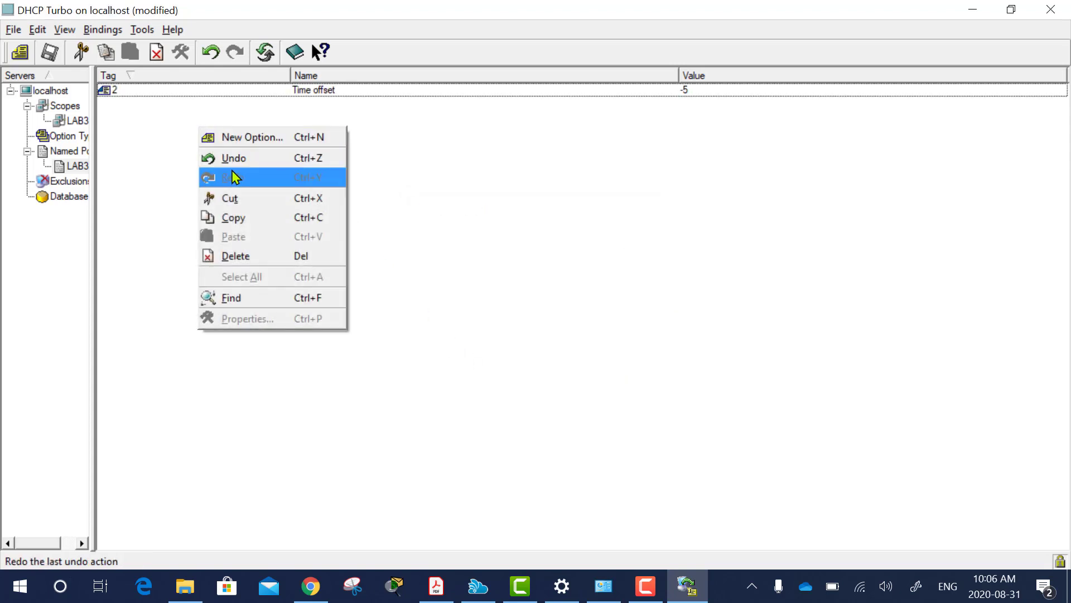
left_click(242, 139)
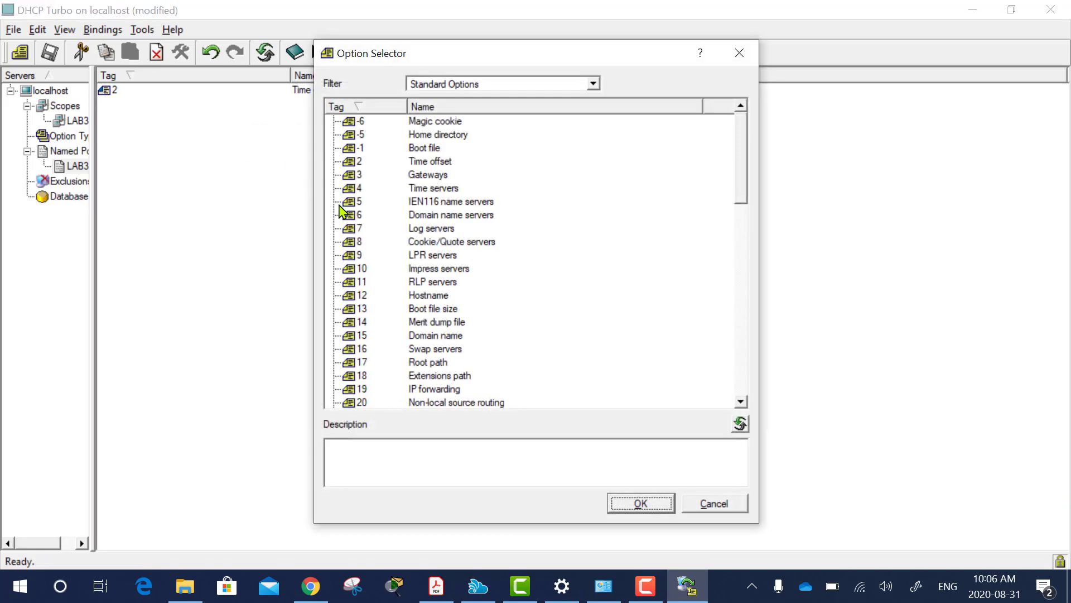
double_click(419, 190)
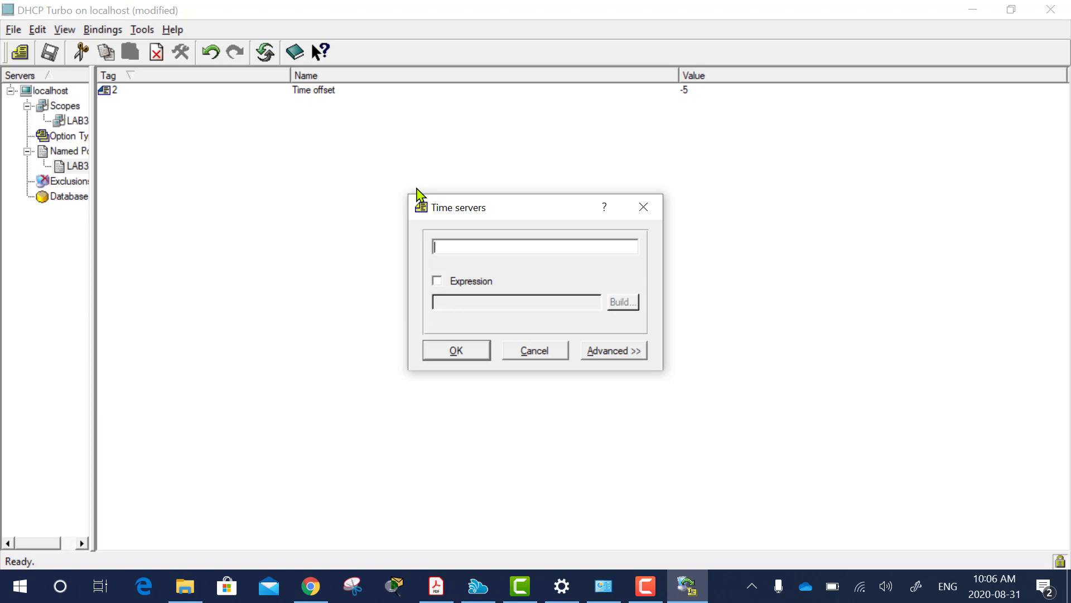
type("192.168.101.100")
left_click(457, 351)
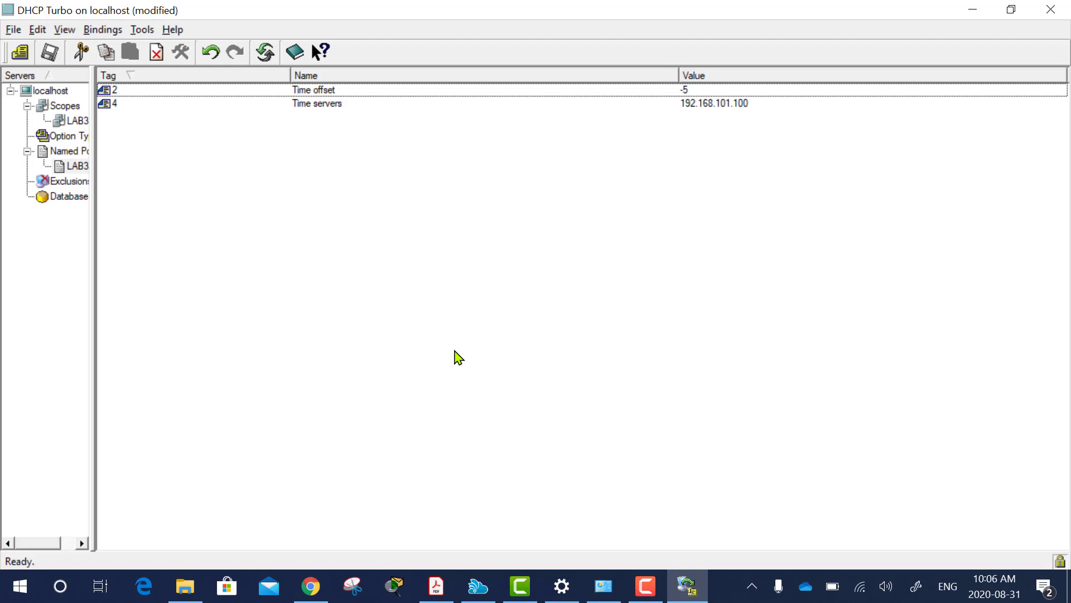
left_click(77, 122)
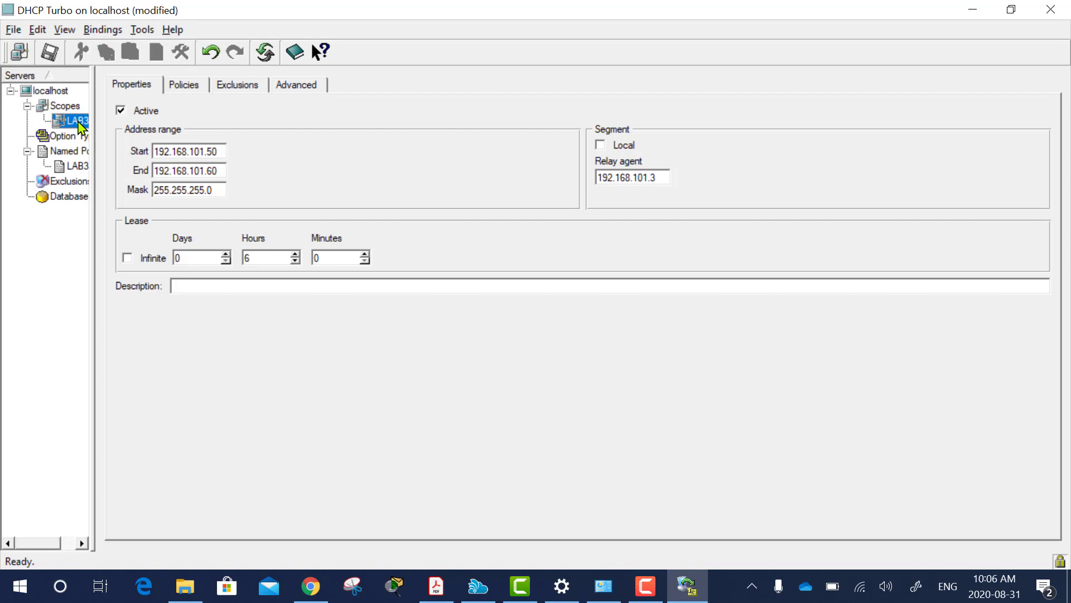
Assign the Named/LAB3 policy to the LAB3 scope and save changes to localhost.
left_click(189, 91)
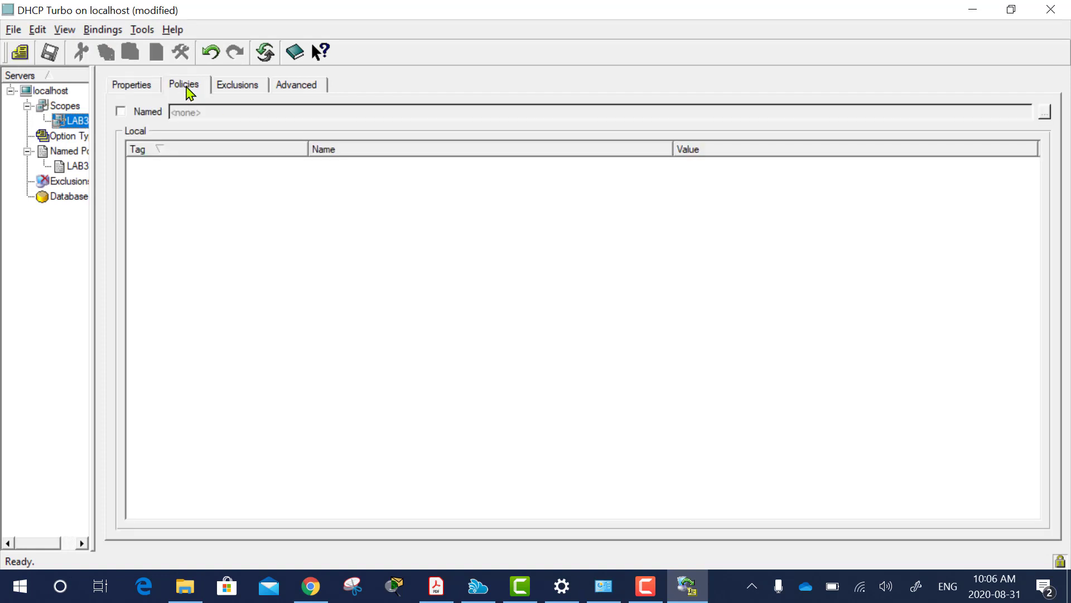
left_click(120, 111)
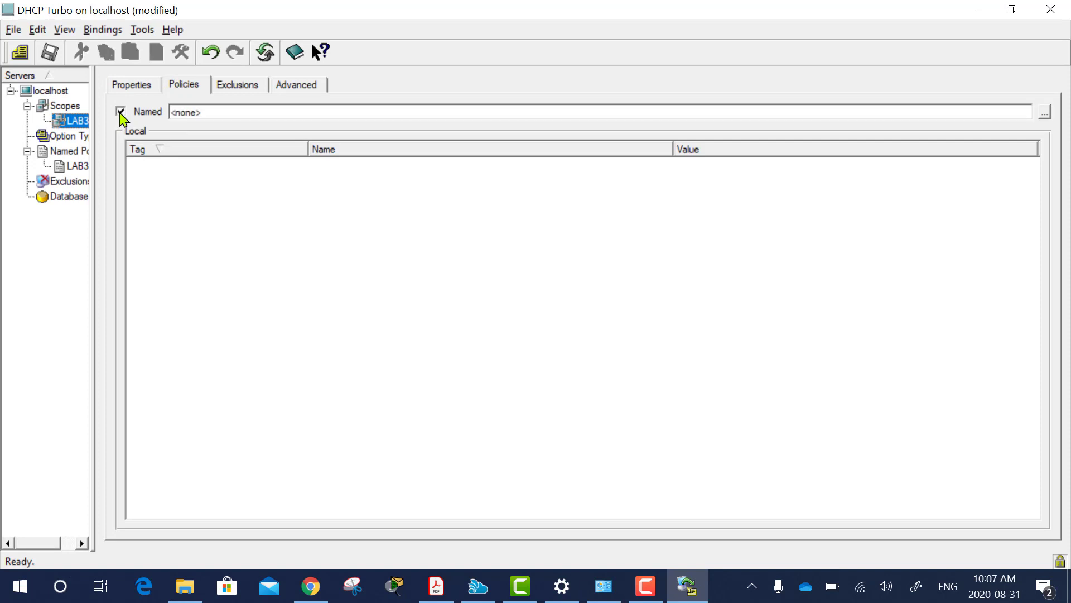
left_click(1045, 114)
left_click(394, 210)
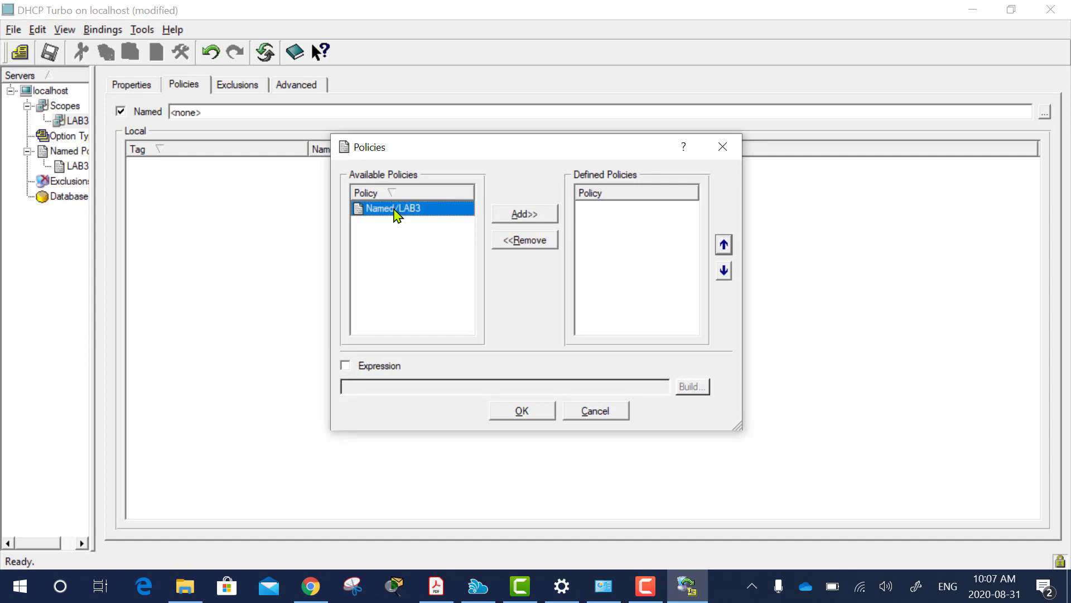
left_click(523, 219)
left_click(535, 411)
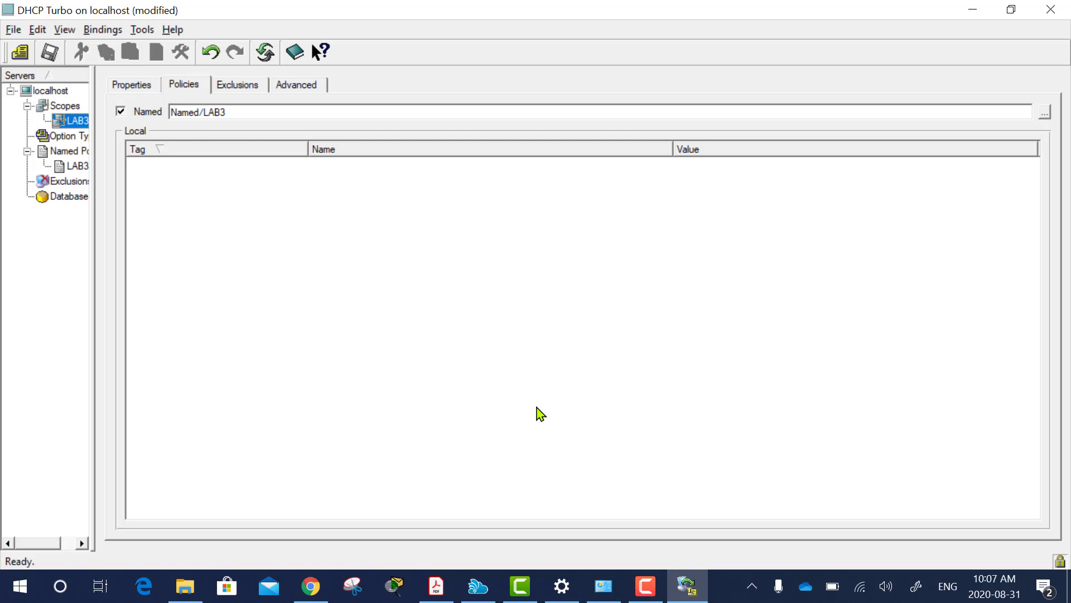
left_click(50, 56)
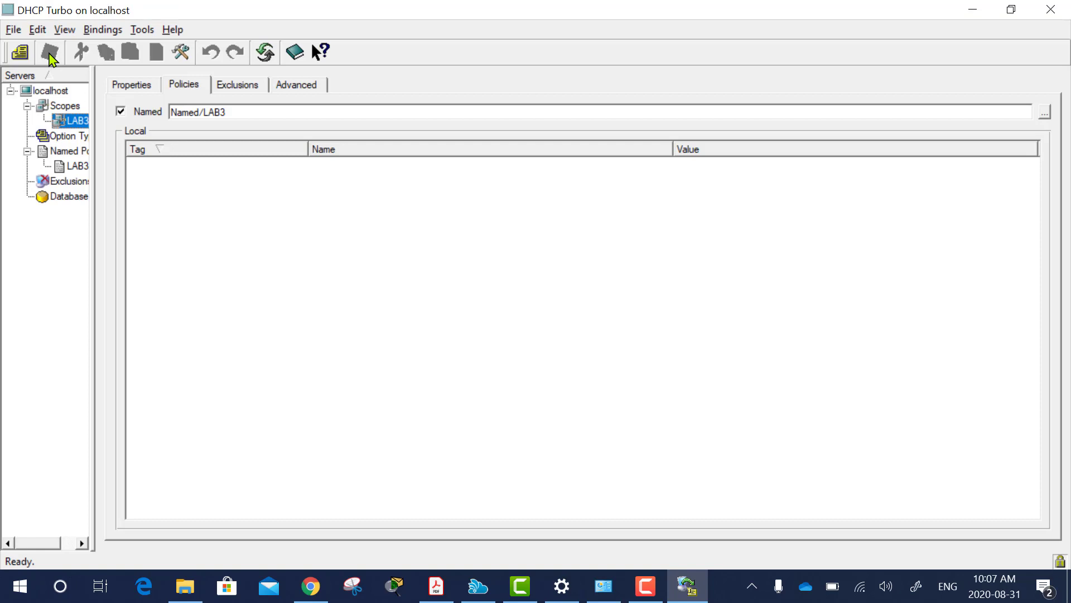
Return to the 192.168.101.3 device page in Chrome and open its Management Interface settings.
left_click(976, 12)
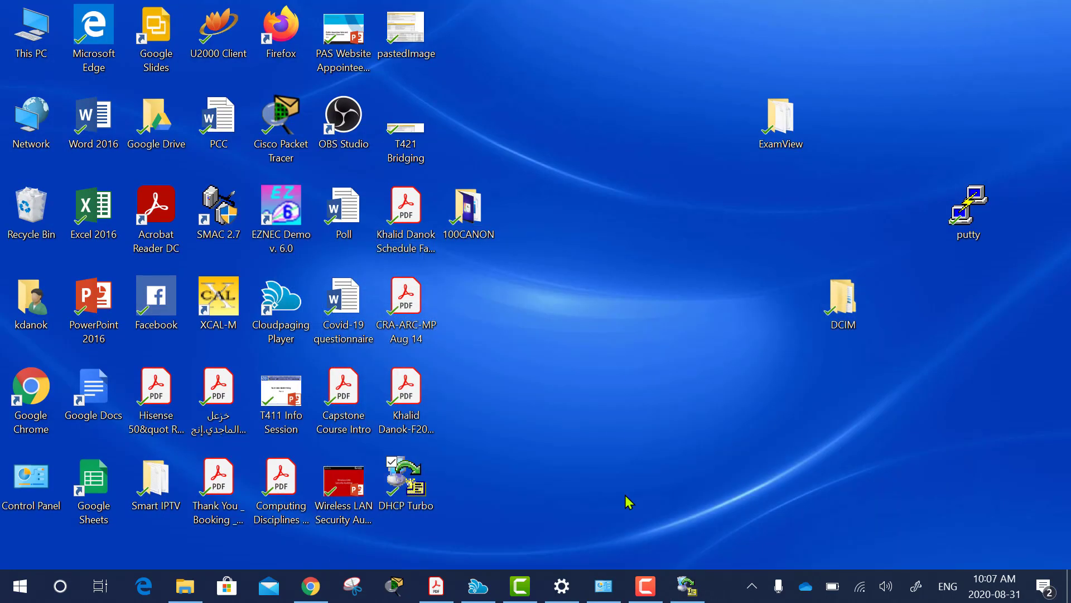
left_click(313, 585)
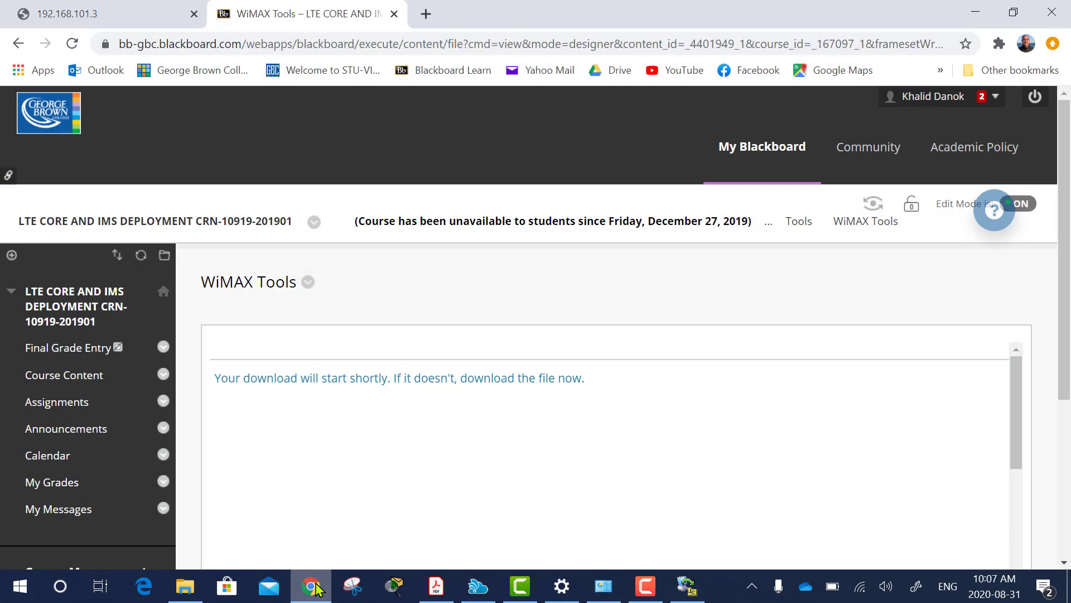
left_click(68, 18)
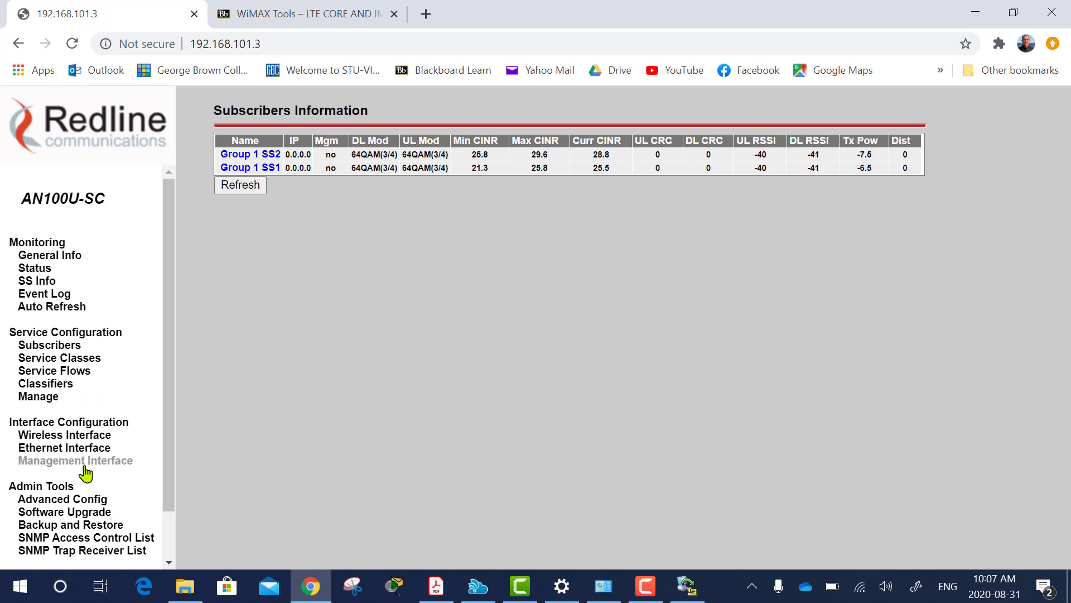
left_click(49, 466)
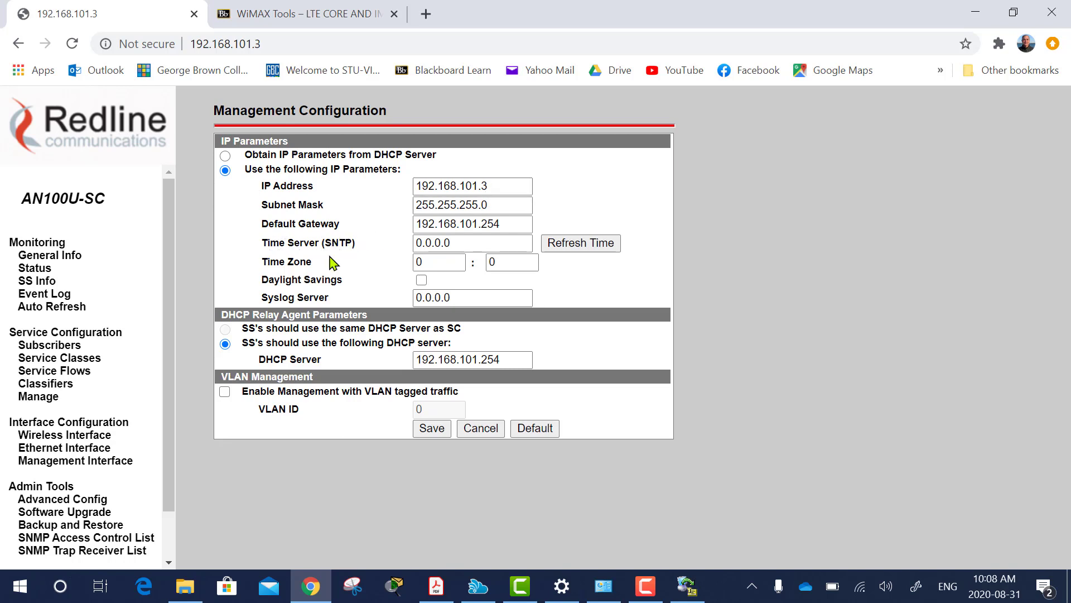
Set the Time Server to 192.168.101.100 and the Time Zone to -5.
left_click(448, 243)
double_click(447, 244)
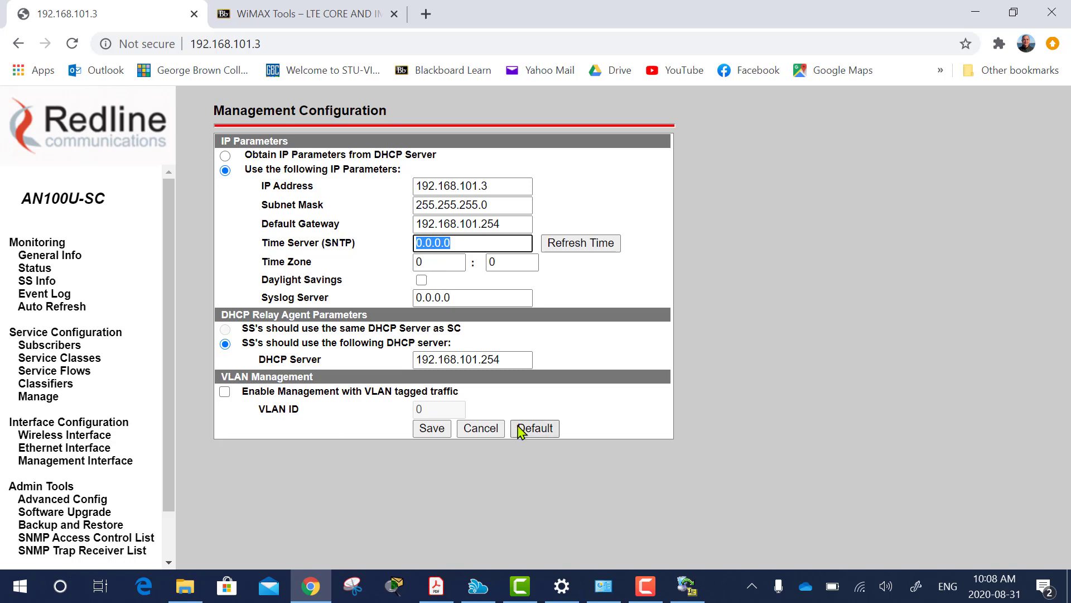
type("192.168.101")
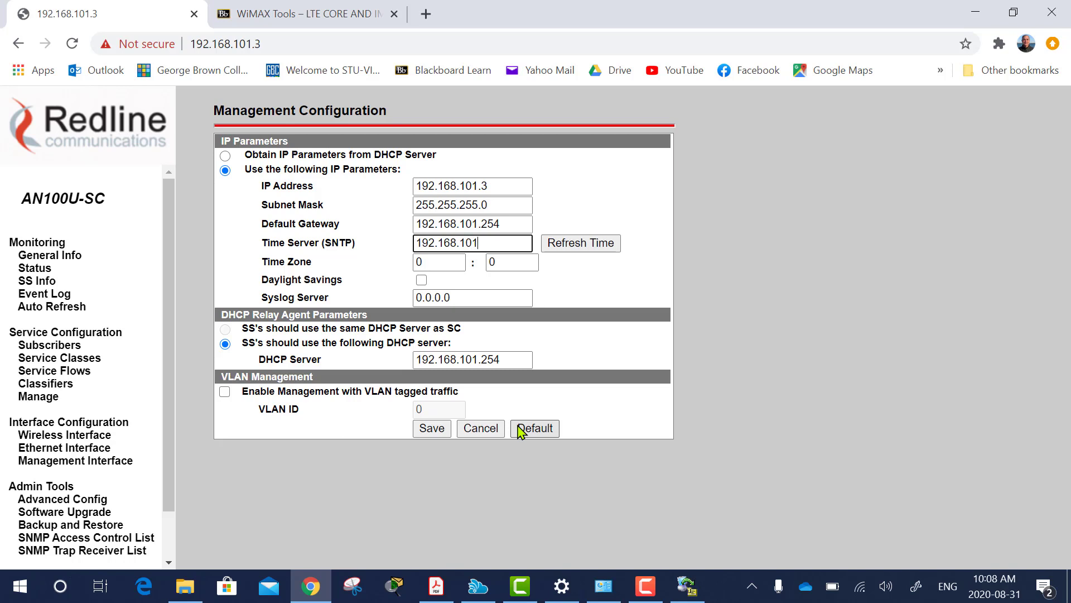
type(".100")
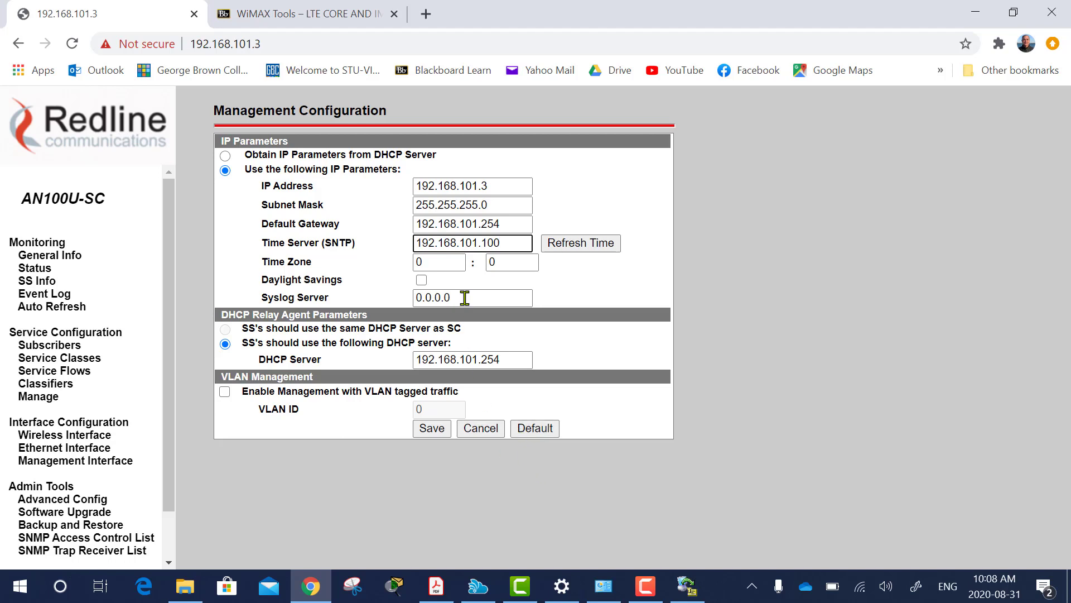
left_click(432, 261)
left_click_drag(431, 261, 415, 261)
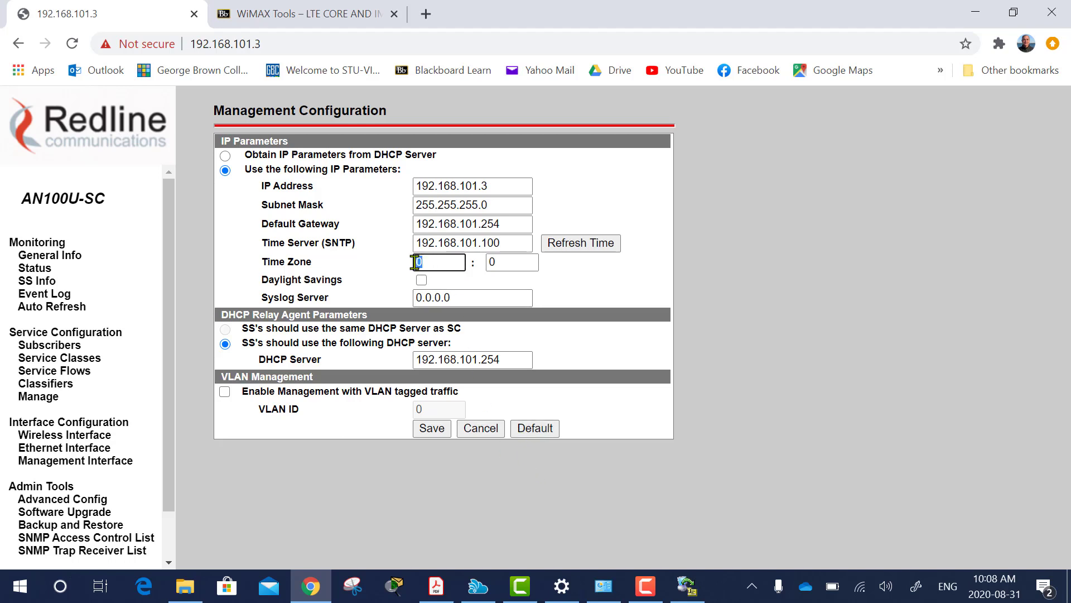
type("-5")
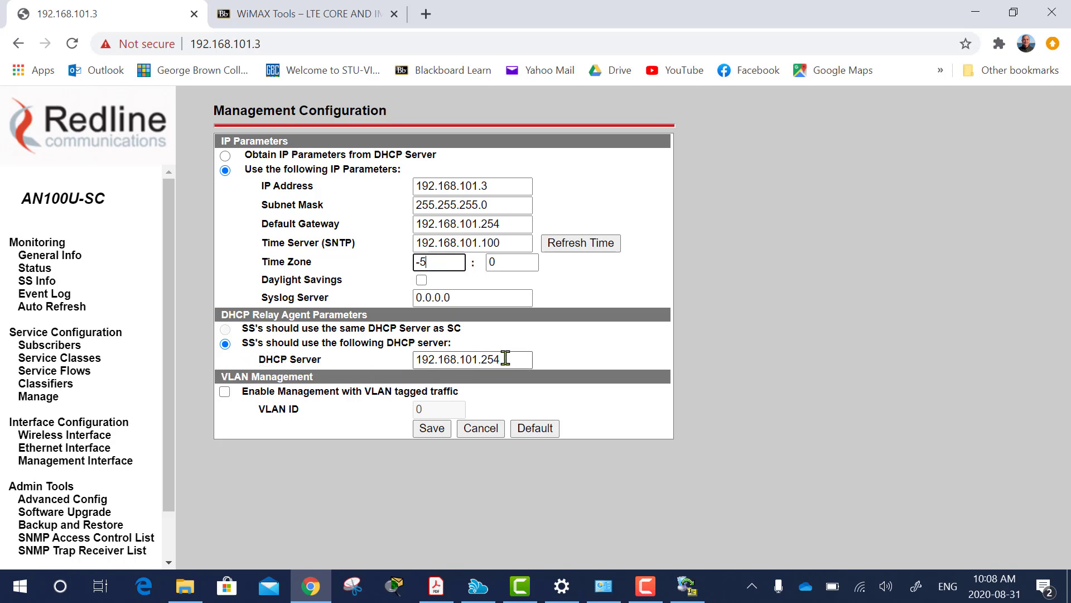
Change the DHCP Server address to 192.168.101.100 and save the management settings.
left_click_drag(502, 359, 485, 360)
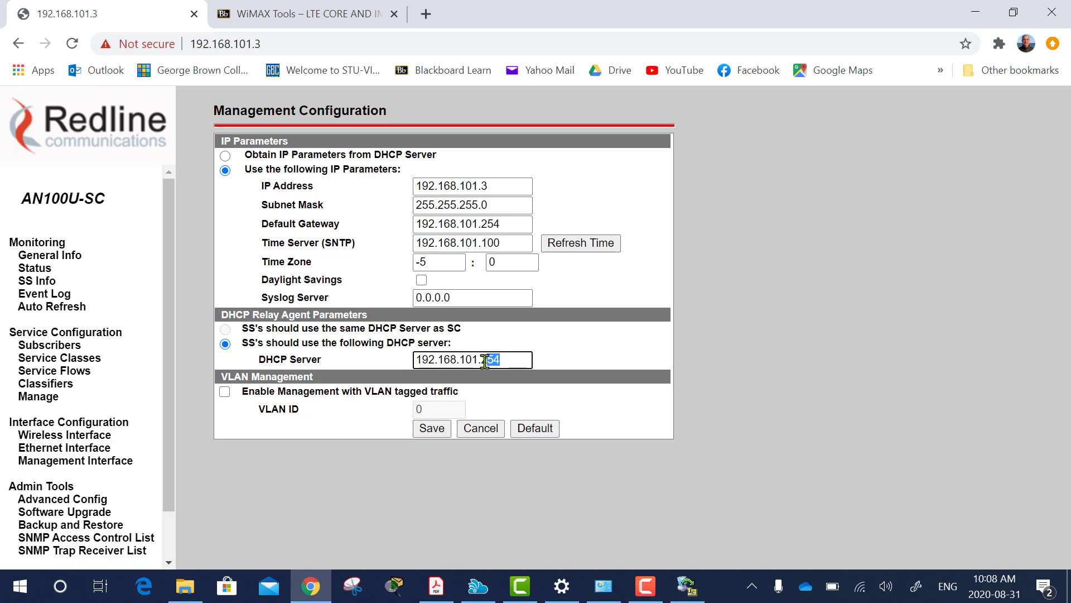
type("10")
key("BackSpace")
key("BackSpace")
key("BackSpace")
type("100")
left_click(578, 362)
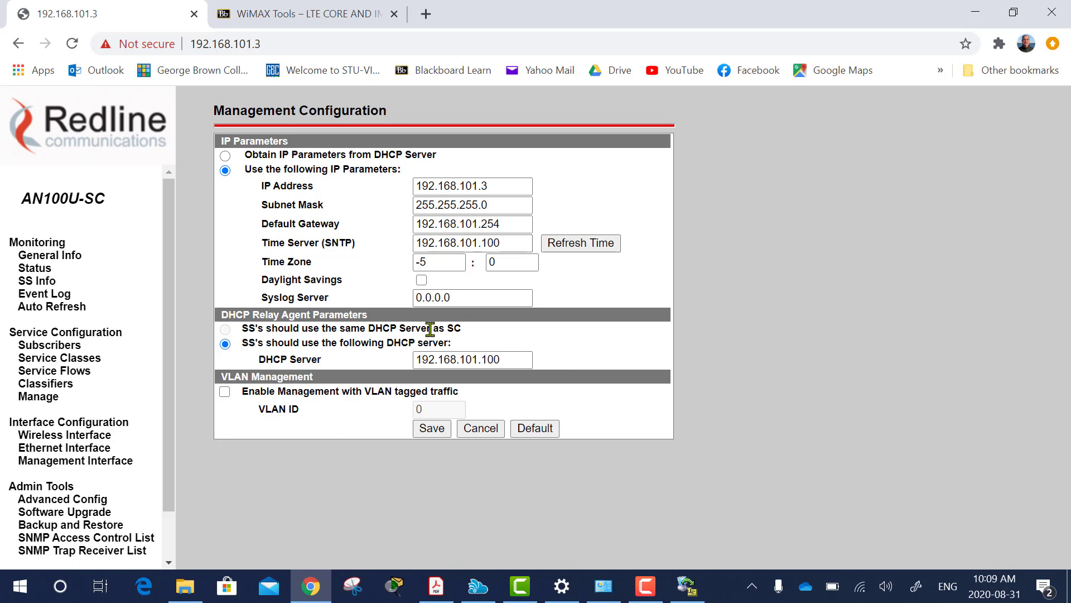
left_click(434, 430)
Show the SS Info table listing Group 1 SS1 and SS2 at IP 0.0.0.0.
left_click(39, 282)
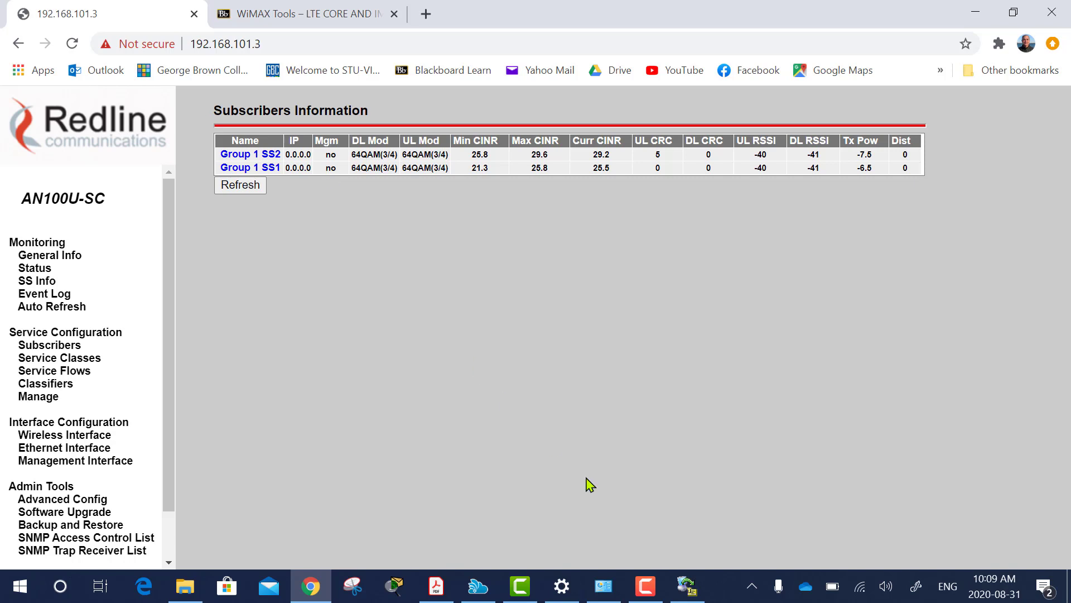
left_click(646, 585)
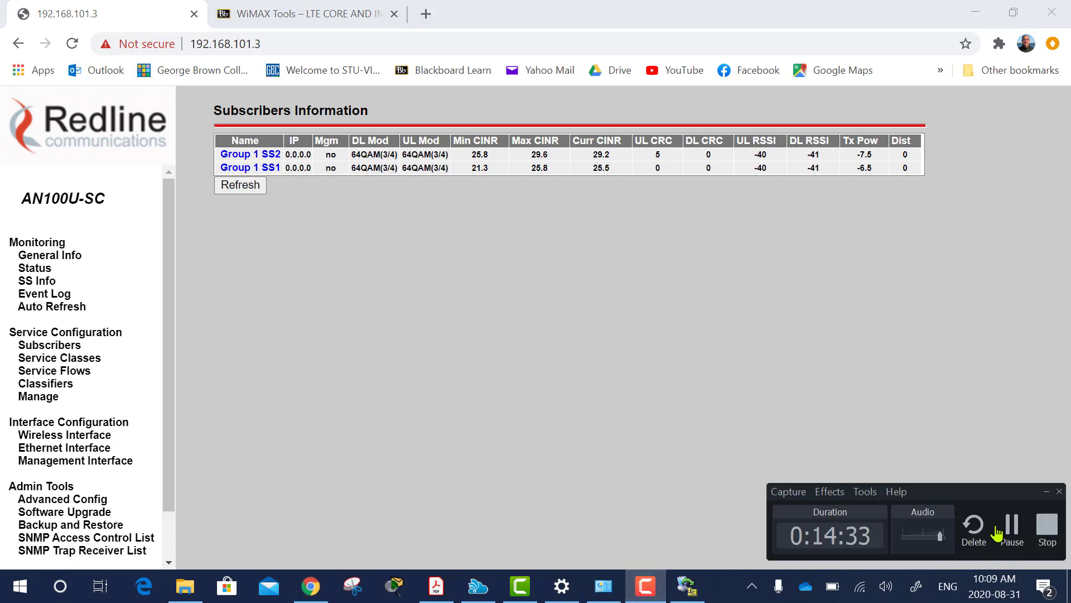
left_click(1012, 527)
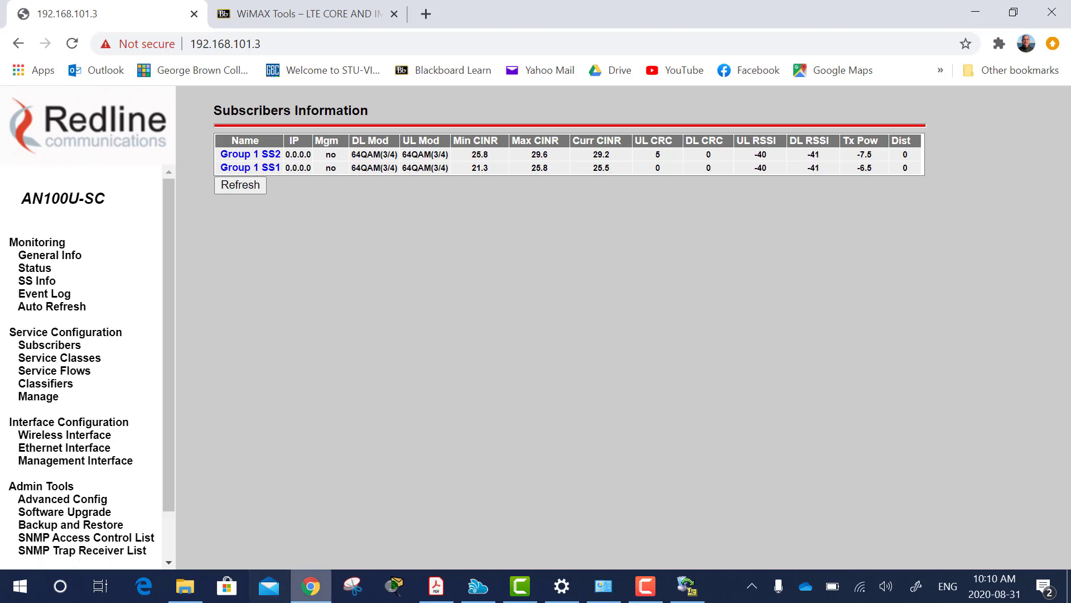
Search 'cmd' in the Start menu and launch Command Prompt.
left_click(19, 587)
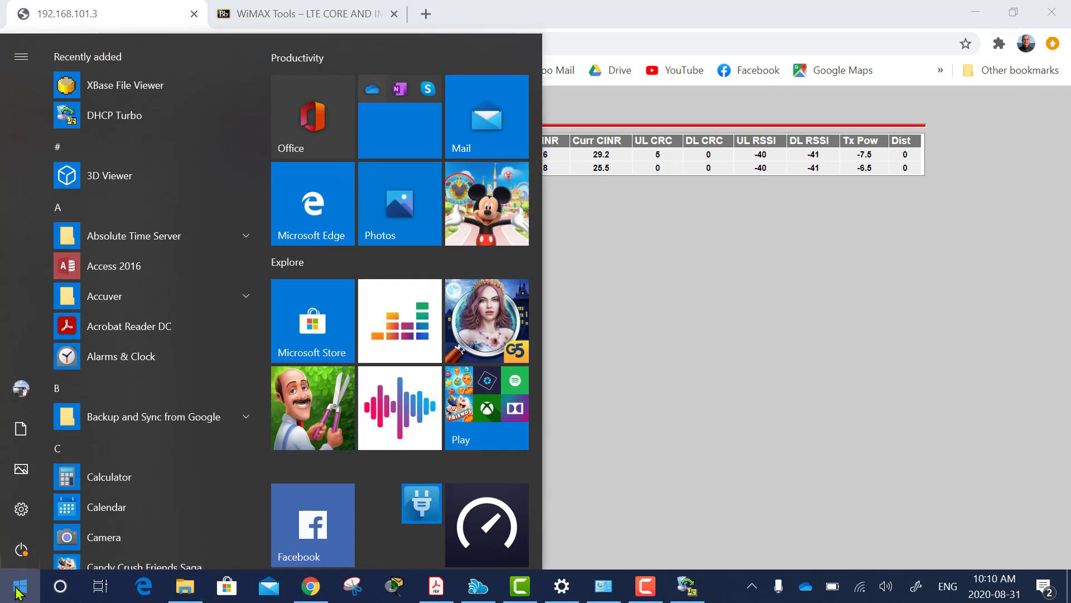
type("cmd")
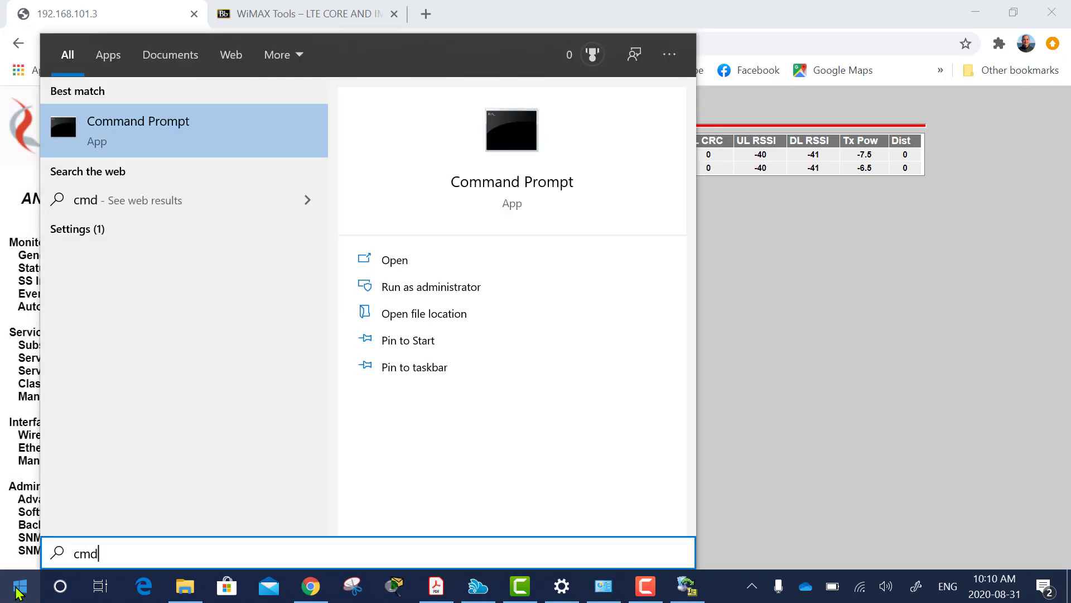
key("Return")
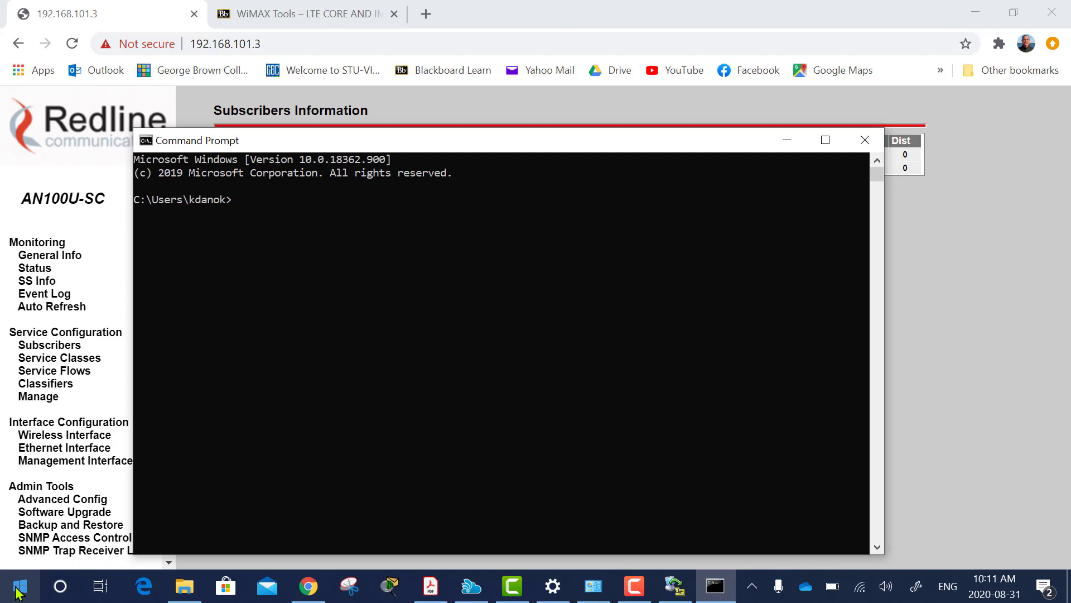
Telnet to 192.168.101.1 and log in as admin.
type("telnet 192.168.101.1")
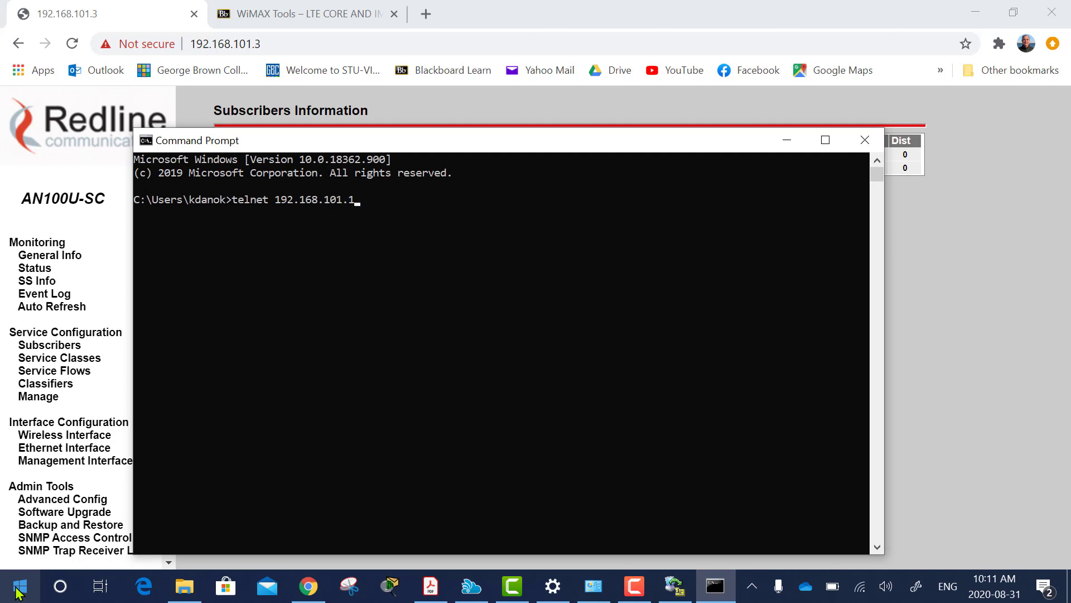
key("Return")
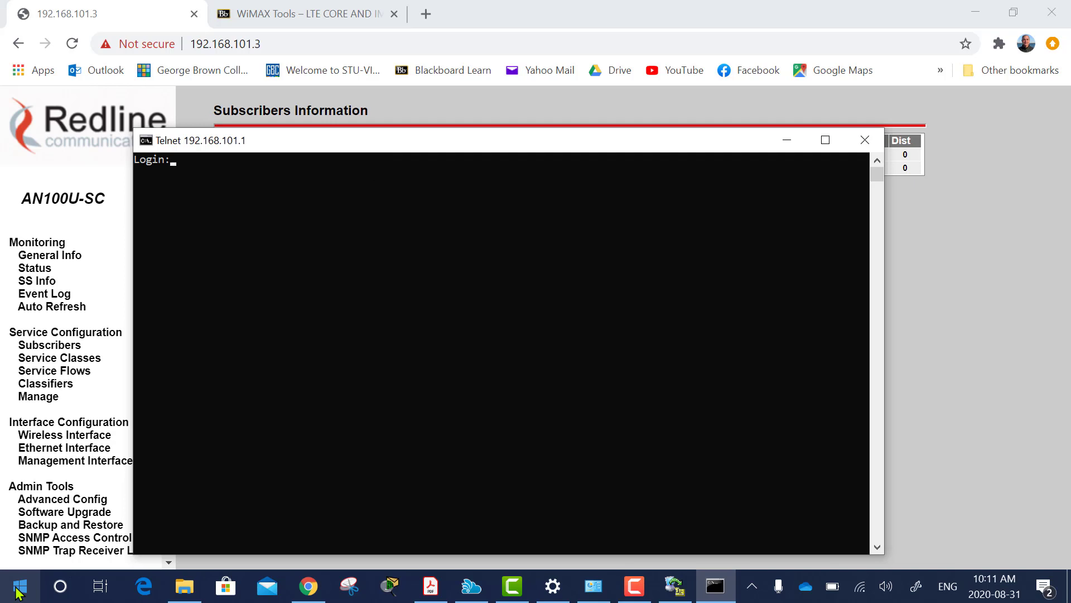
type("admin")
key("Return")
key("Return")
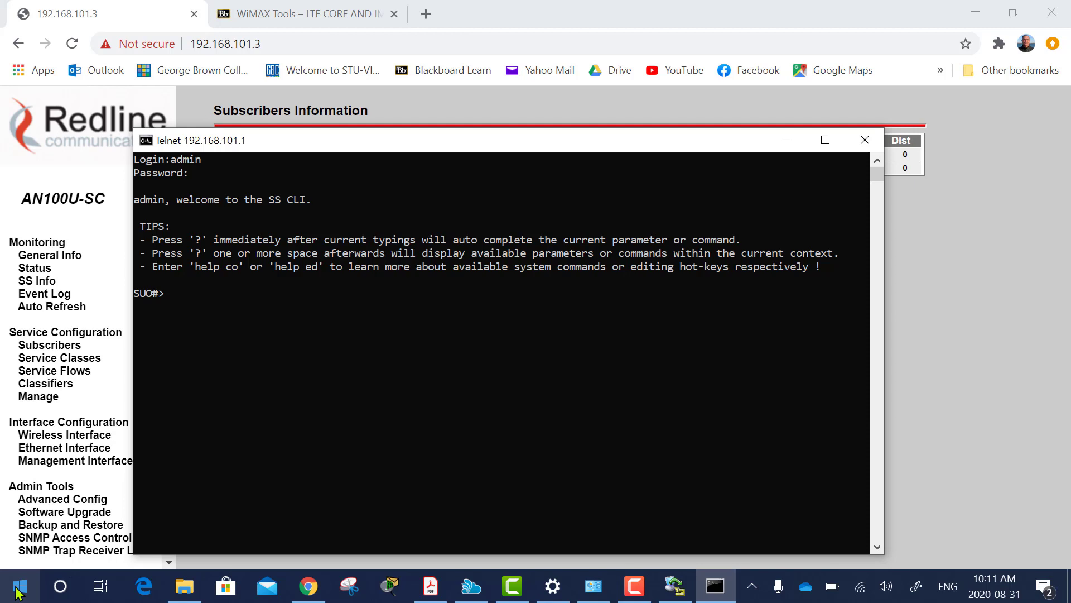
Set managedSS to 1 and confirm the station reports Managed(1).
type("set")
type(" man")
type("?")
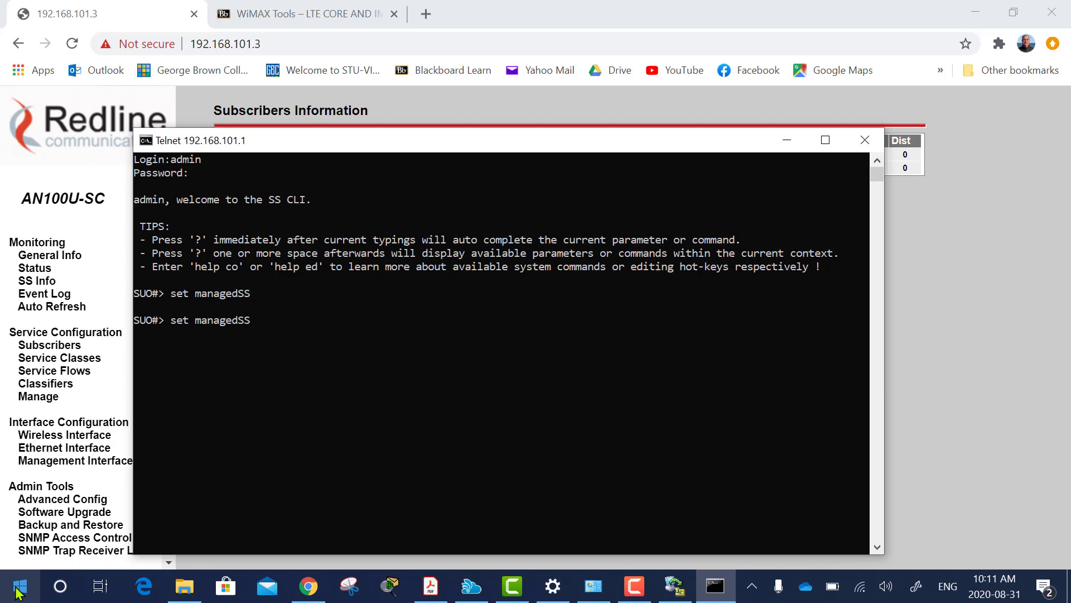
type("1")
key("Return")
type("show m")
type("a?")
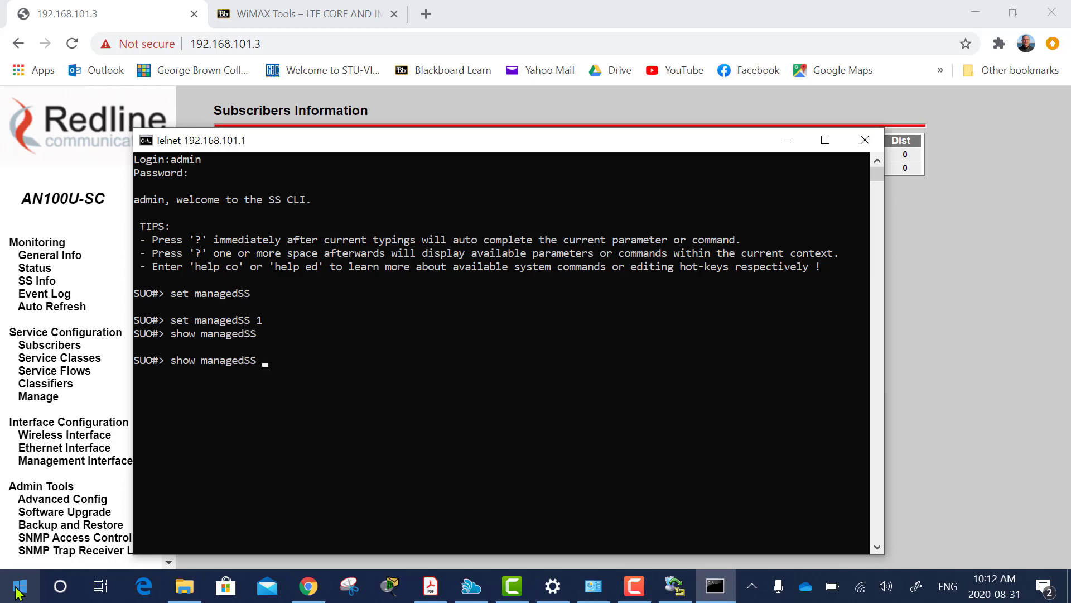
key("Return")
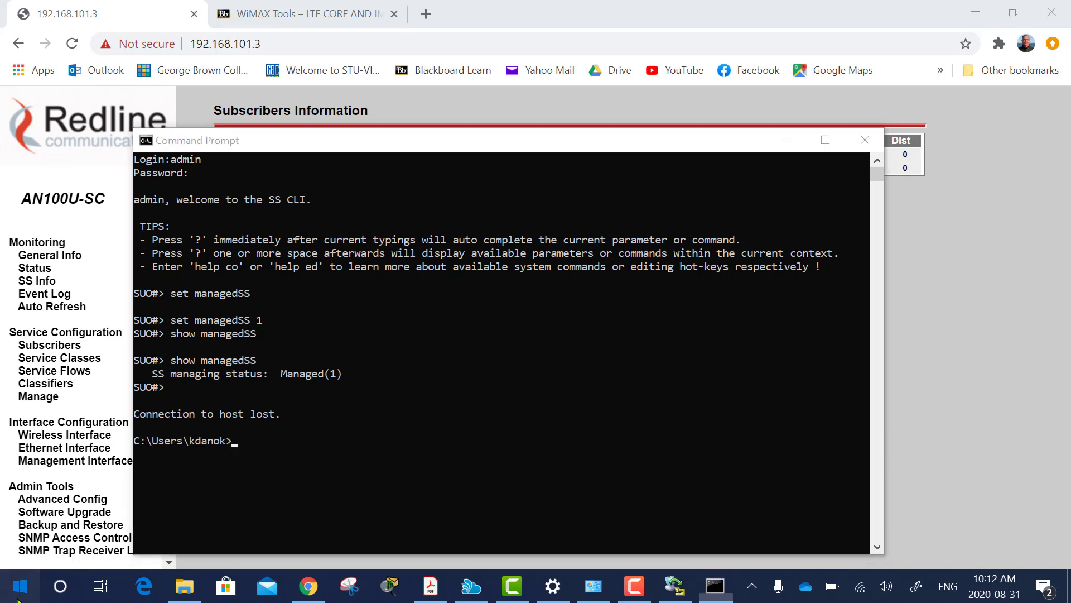
Open a new Command Prompt, telnet to 192.168.101.1 and log in as admin.
left_click(18, 593)
type("cmd")
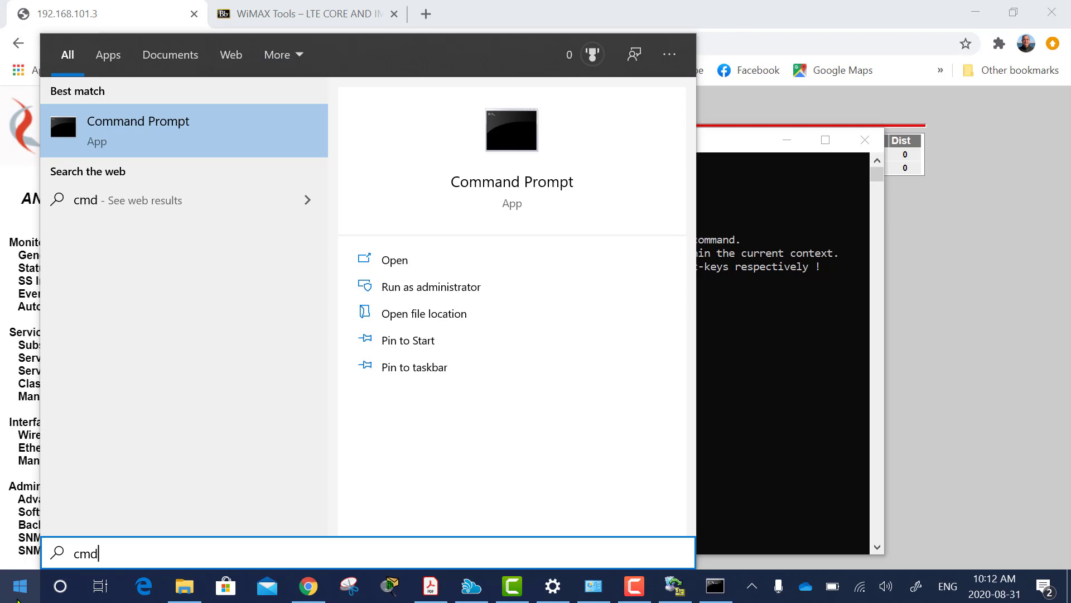
key("Return")
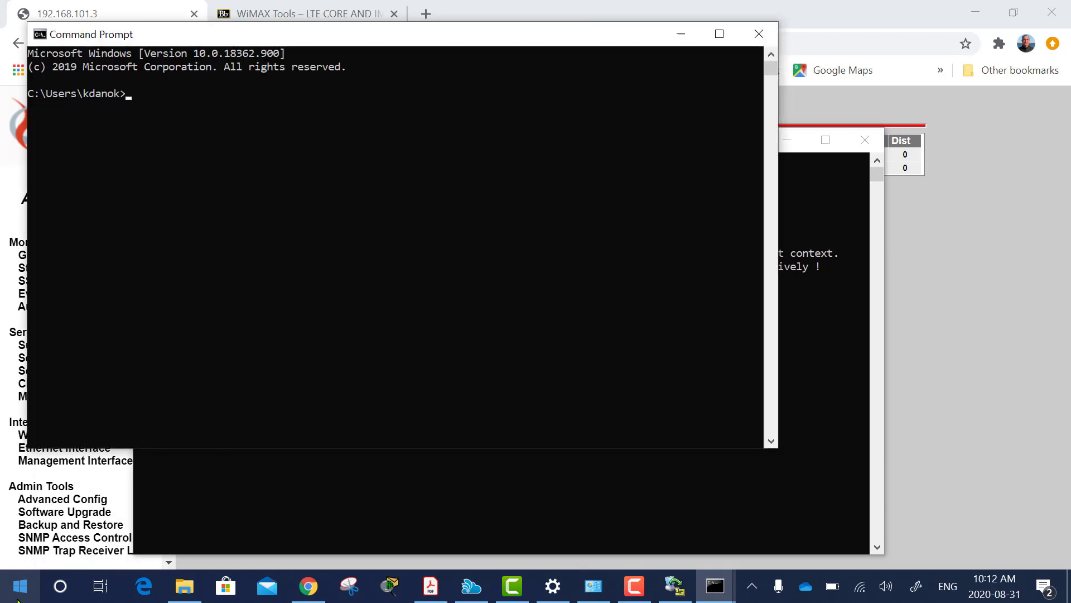
type("telnet 19")
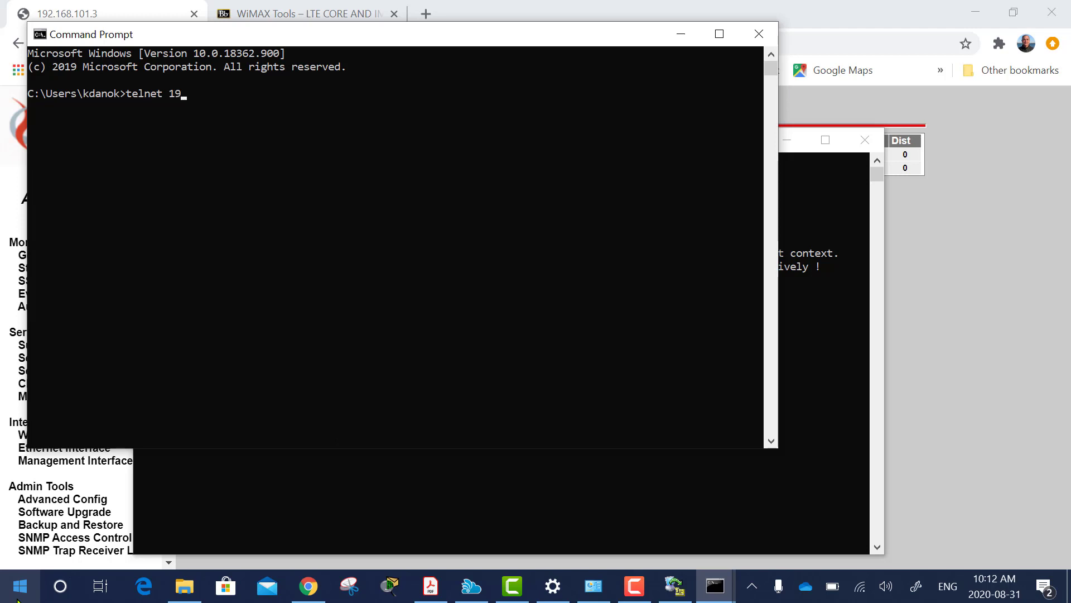
type("2.168.101.1")
key("Return")
type("admin")
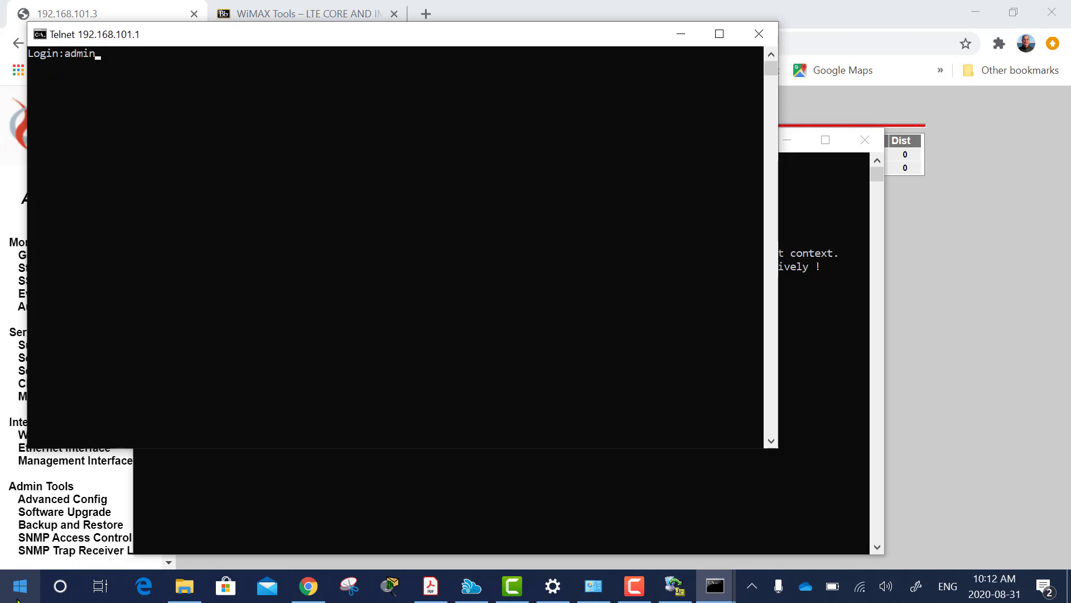
key("Return")
Check managedSS, set it to 1, and confirm the status now reads Managed(1).
key("Return")
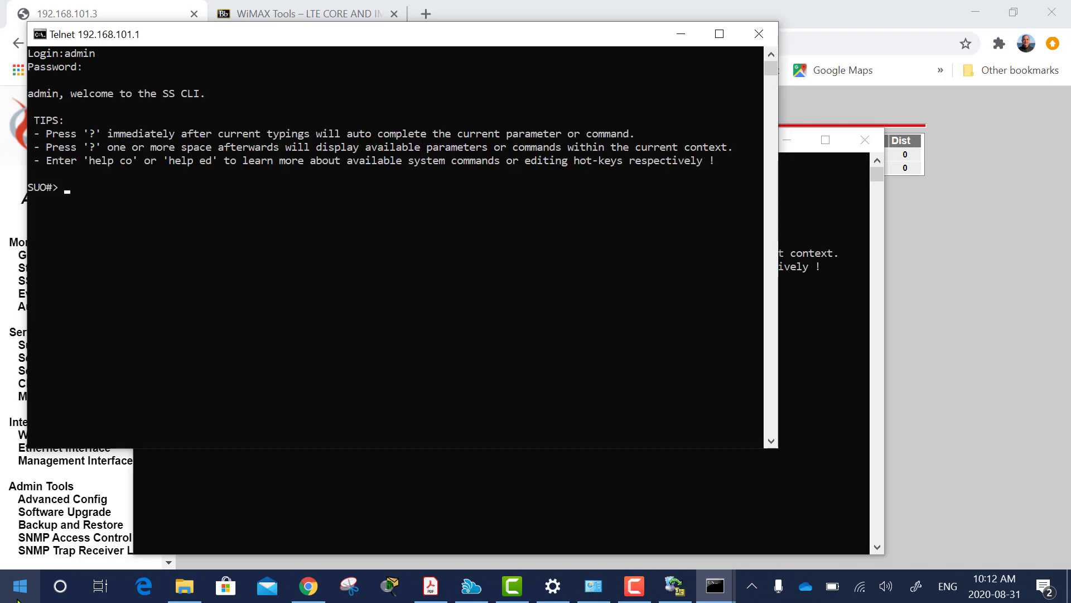
type("show man")
key("question")
key("Return")
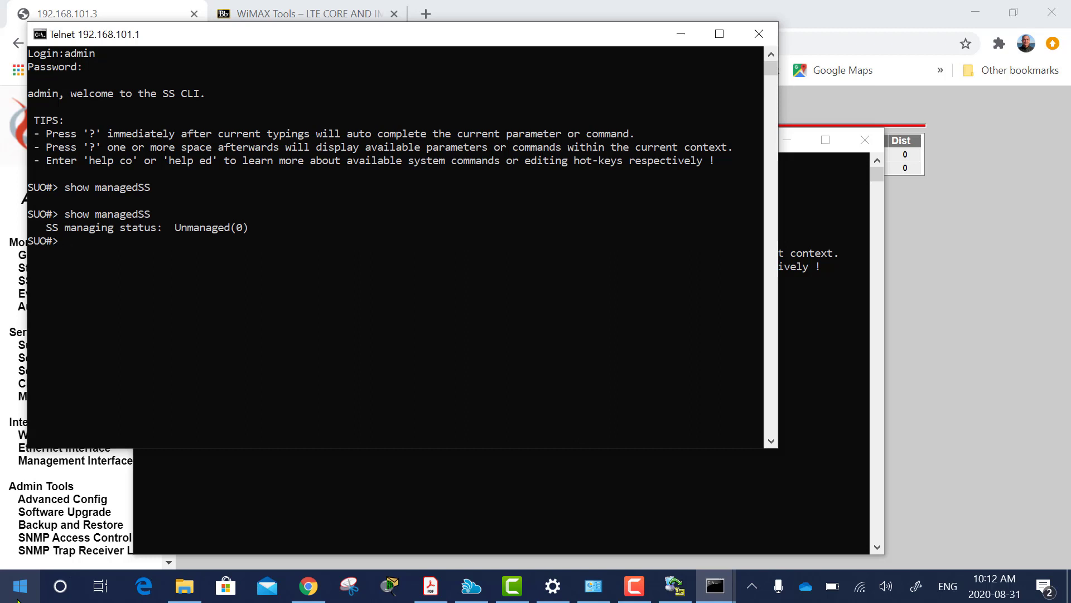
type("set man")
key("question")
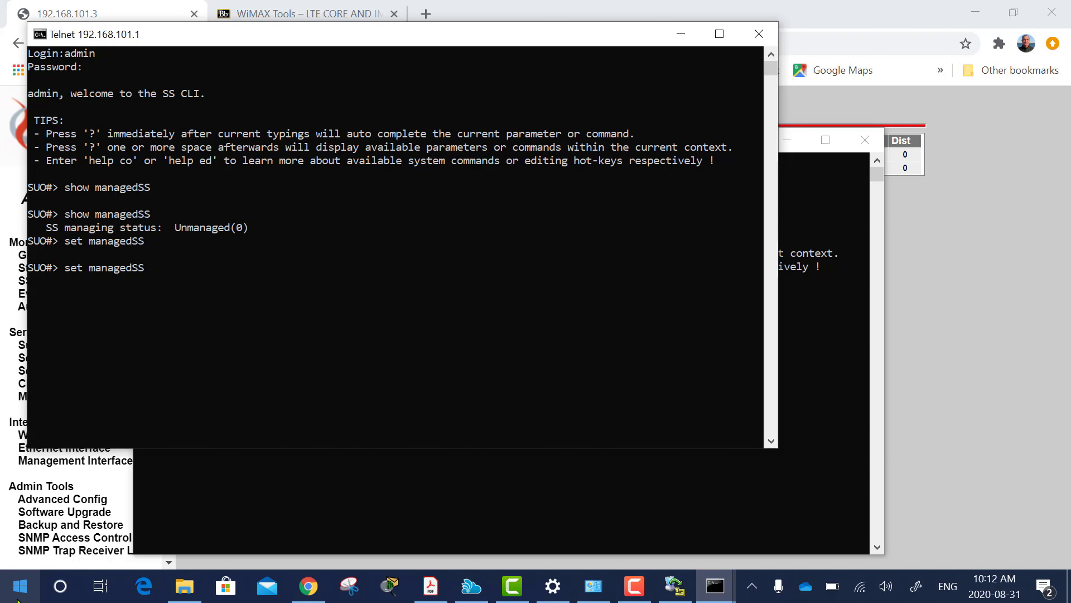
type("1")
key("Return")
type("show man")
key("question")
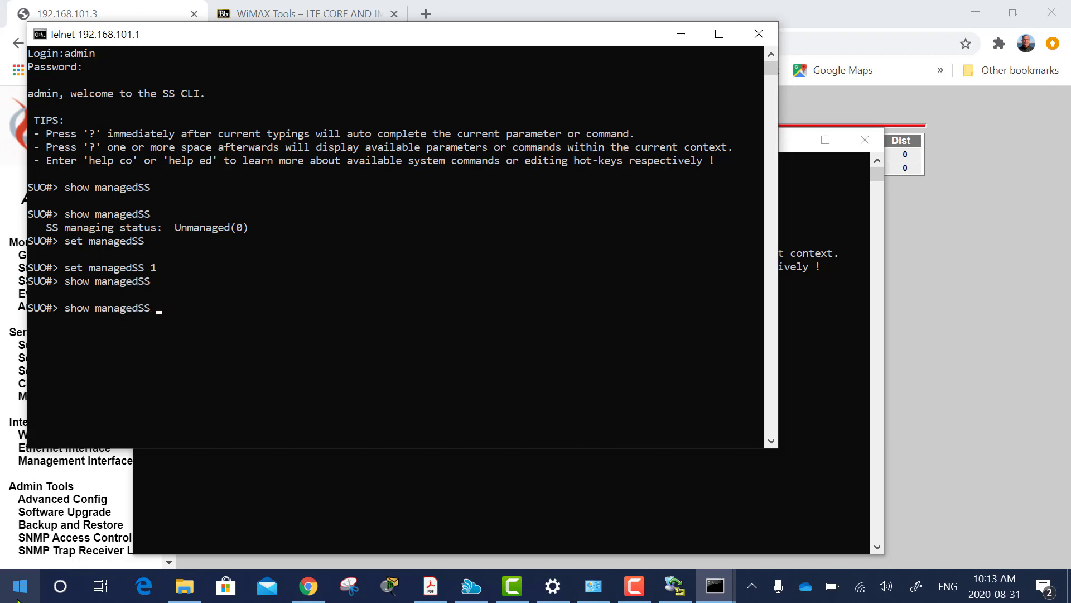
key("Return")
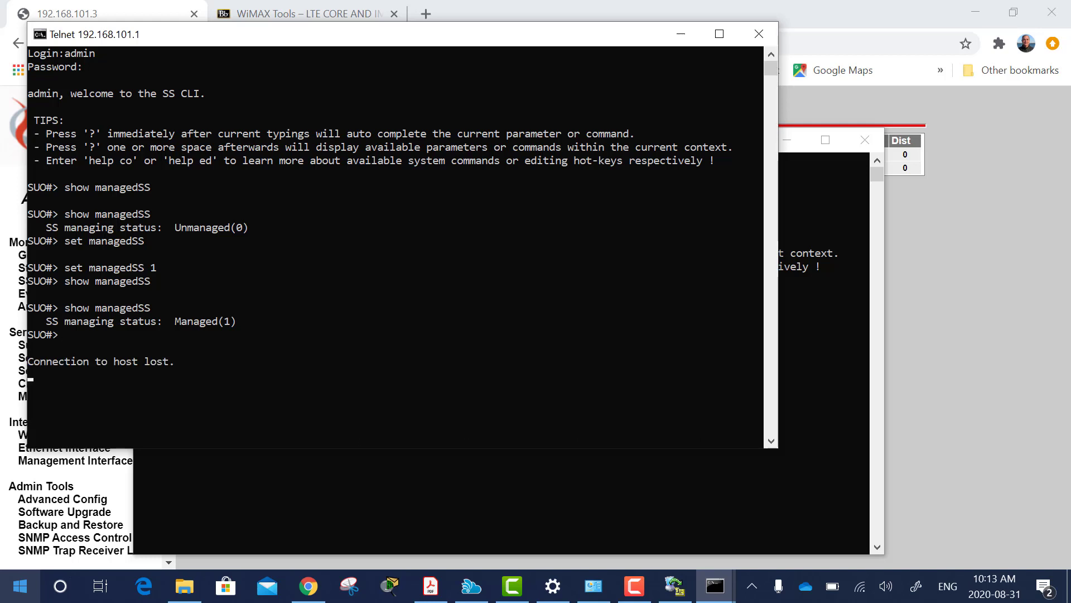
Refresh the subscriber table until SS1 shows 192.168.101.51, then open Management Interface.
left_click(686, 37)
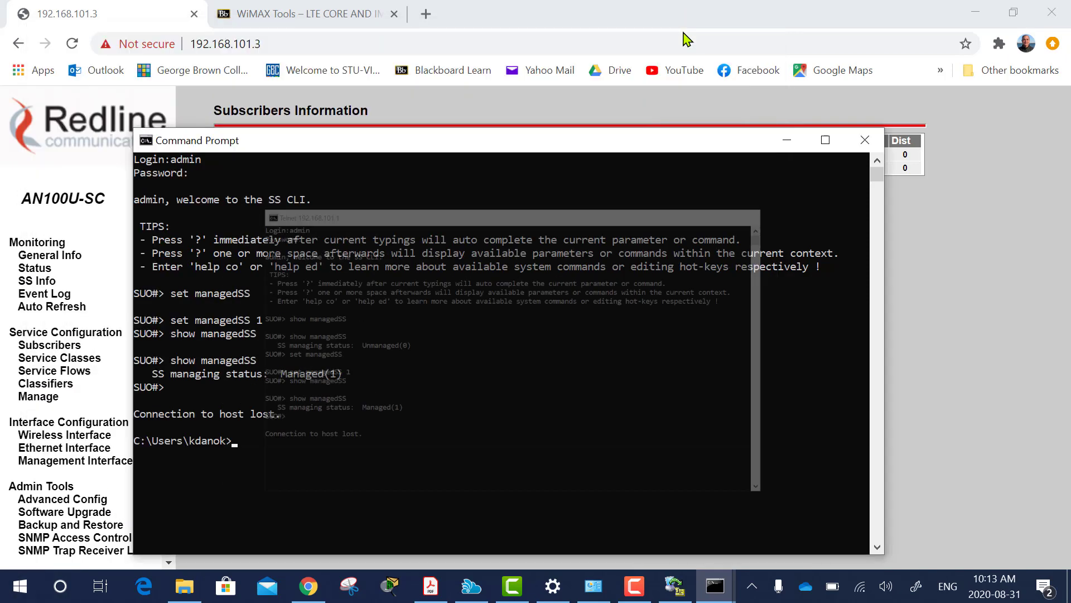
left_click(784, 141)
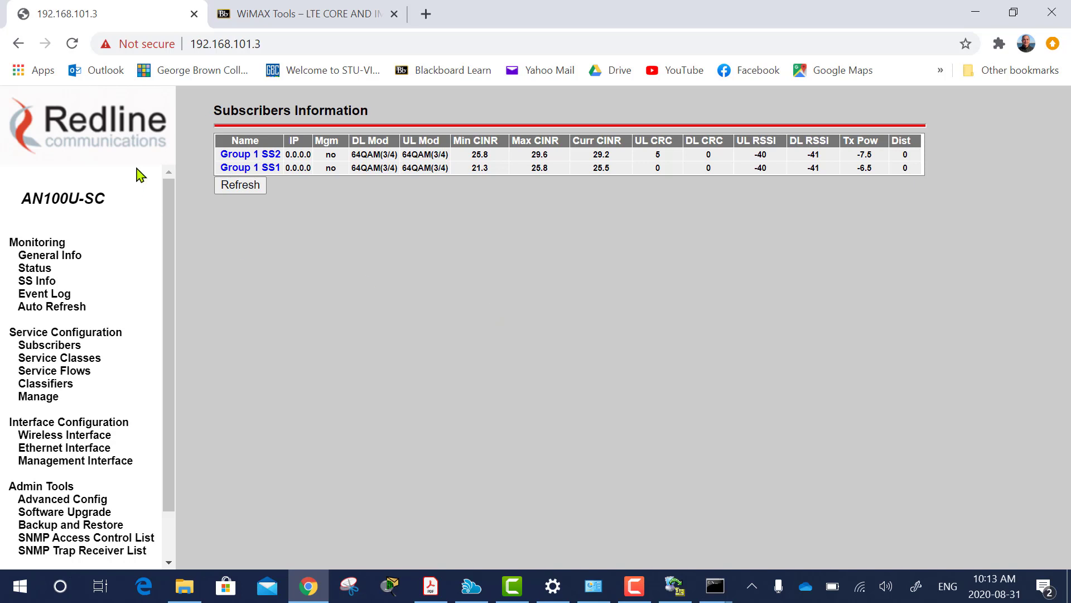
left_click(240, 188)
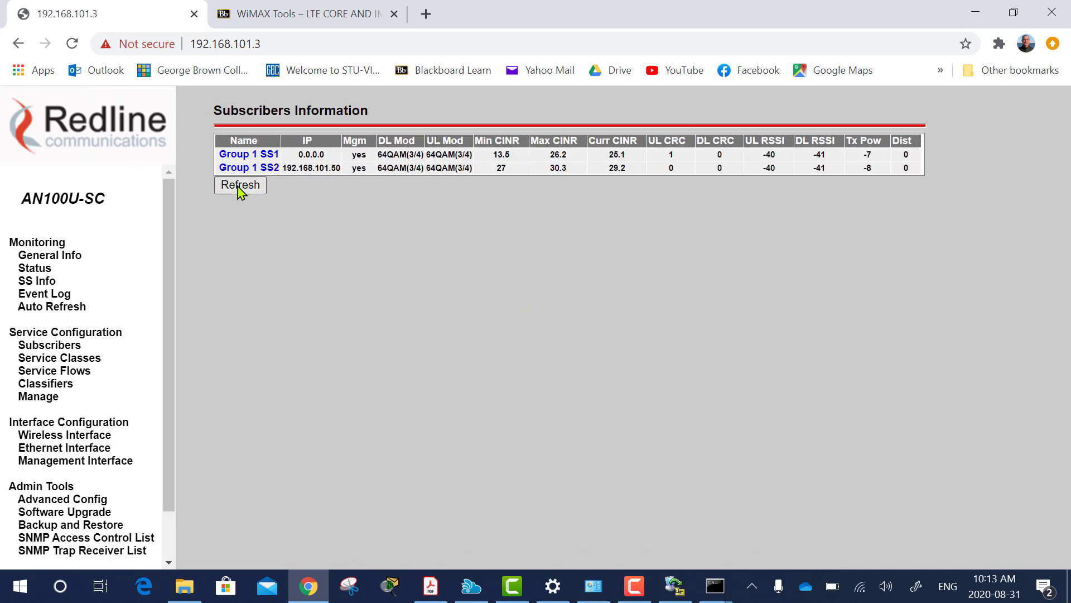
left_click(240, 188)
left_click(240, 186)
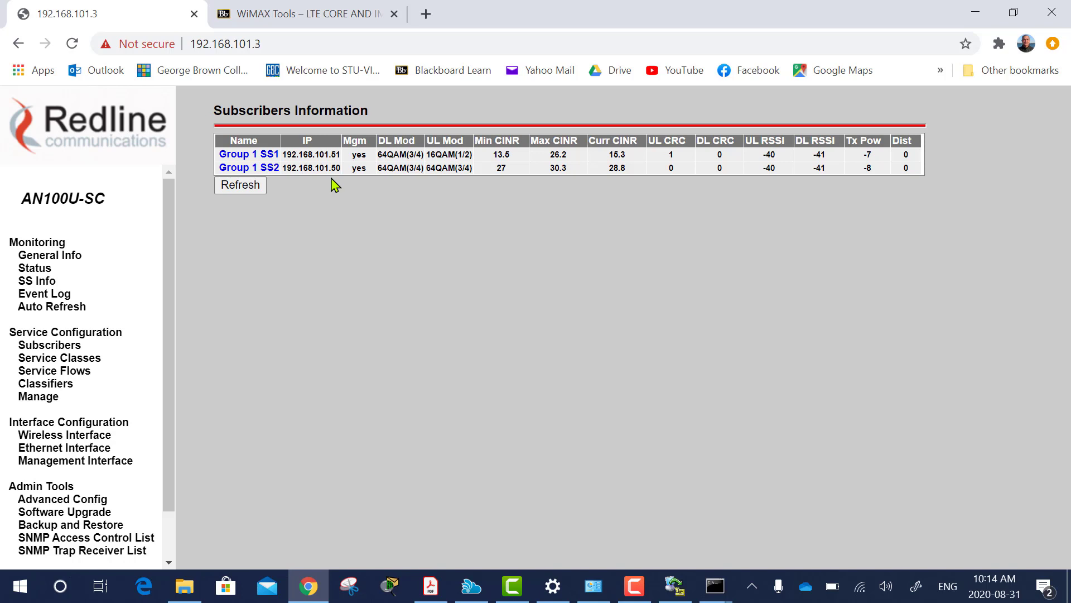
left_click(60, 461)
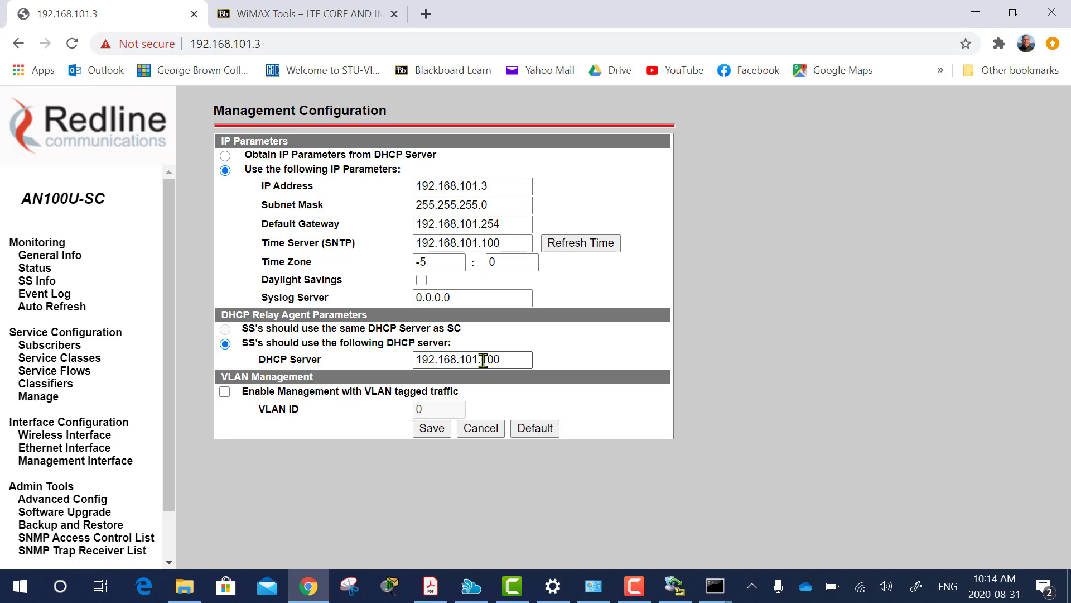
View DHCP Turbo's Database showing LAB3 leases 192.168.101.51 and 192.168.101.50.
left_click(674, 585)
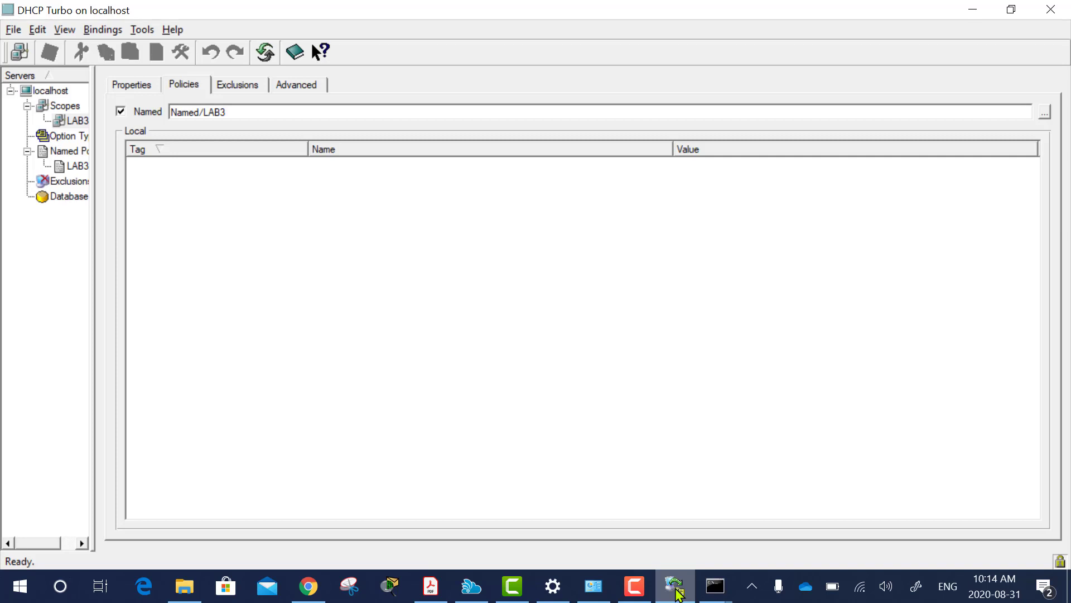
left_click(65, 202)
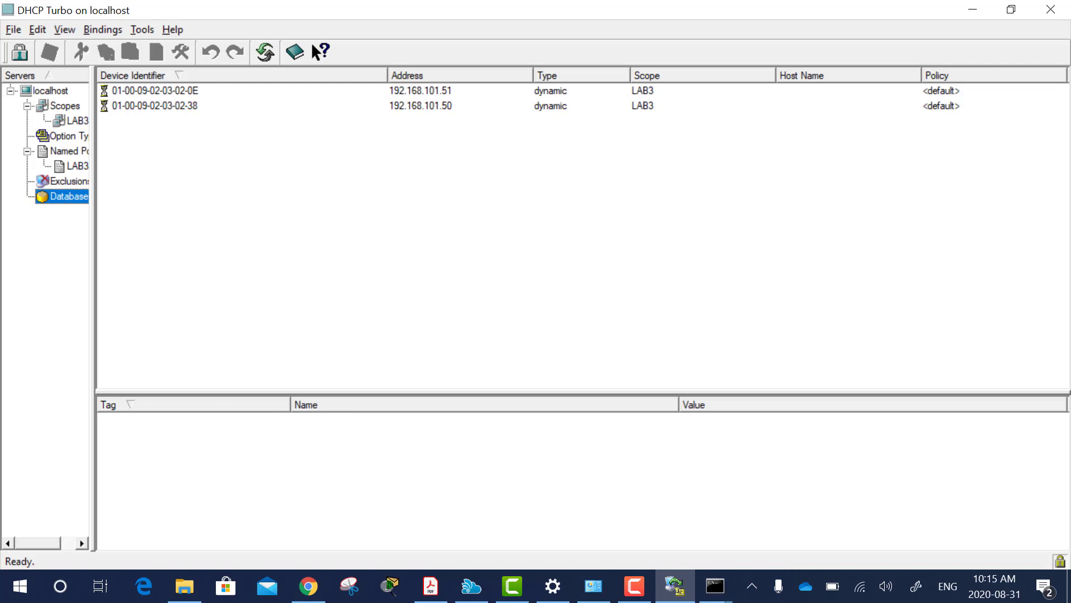
mouse_move(606, 595)
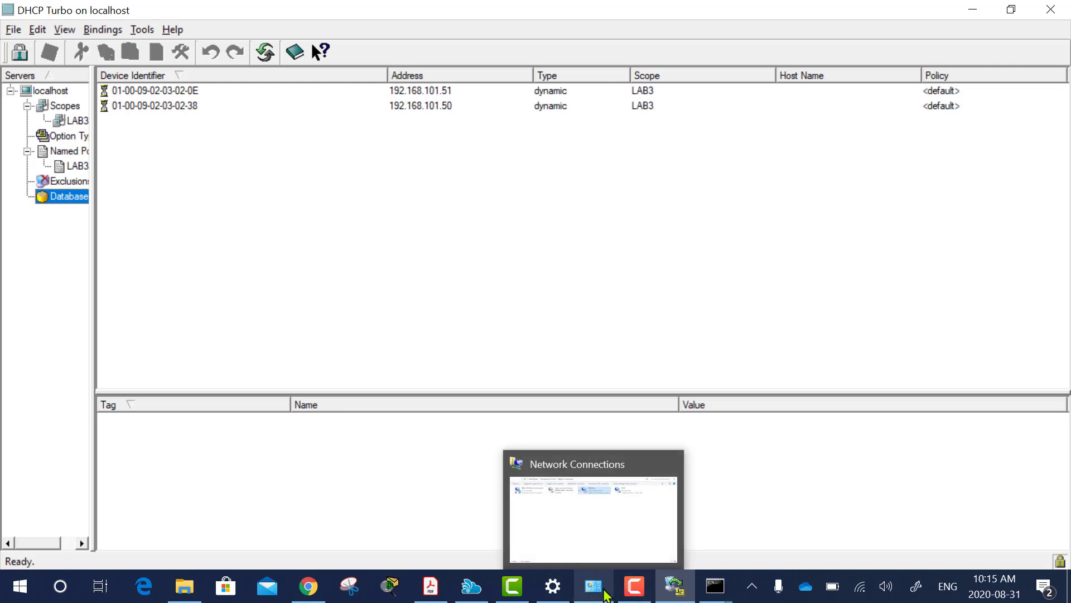
Check the Event Log, then press Refresh Time to resync the clock from 192.168.101.100.
left_click(307, 587)
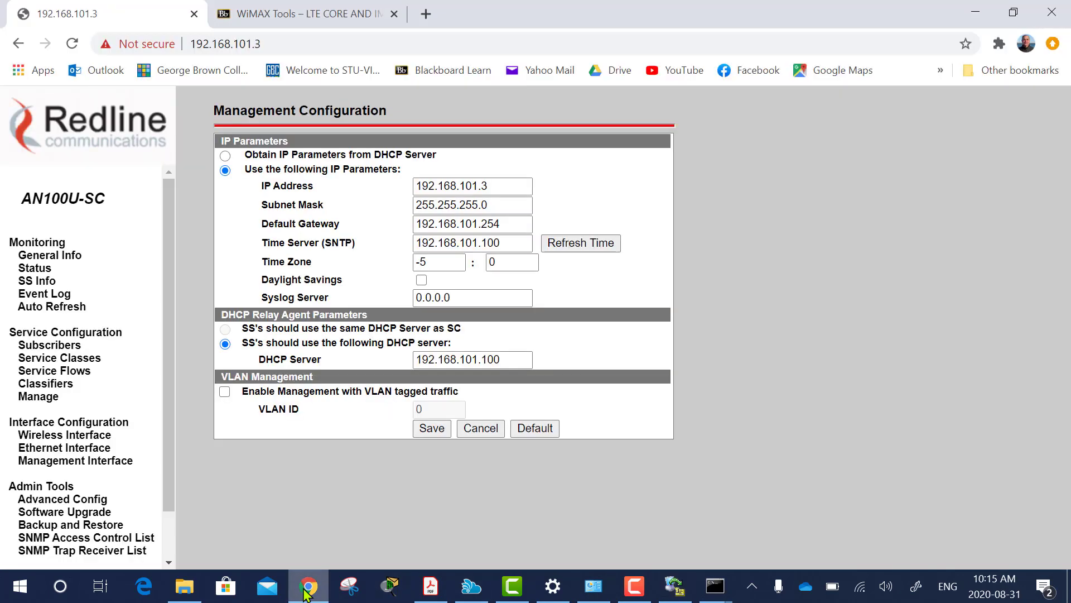
left_click(40, 302)
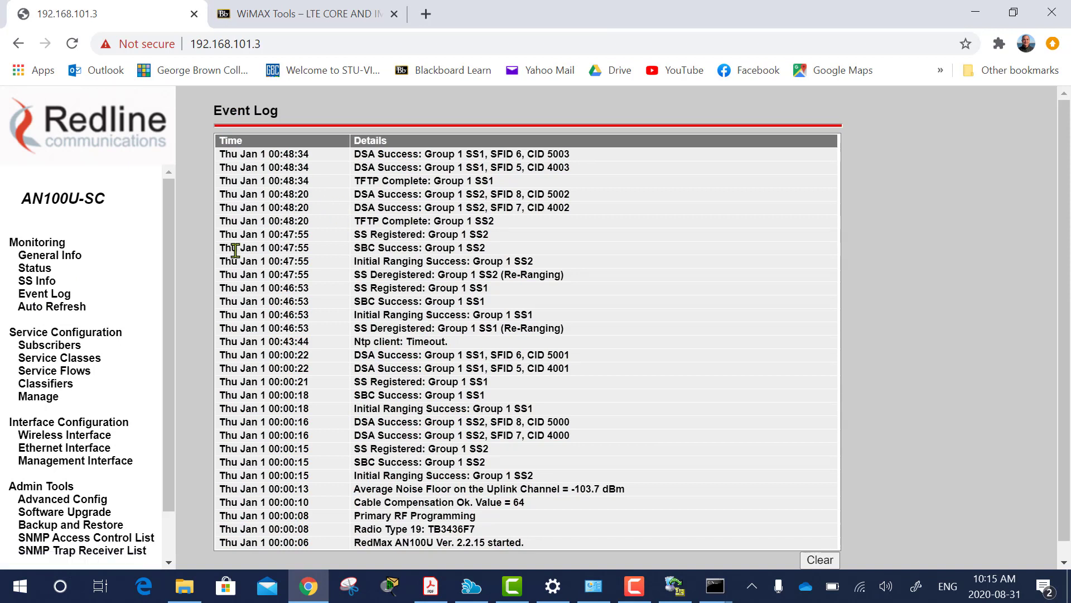
left_click(55, 463)
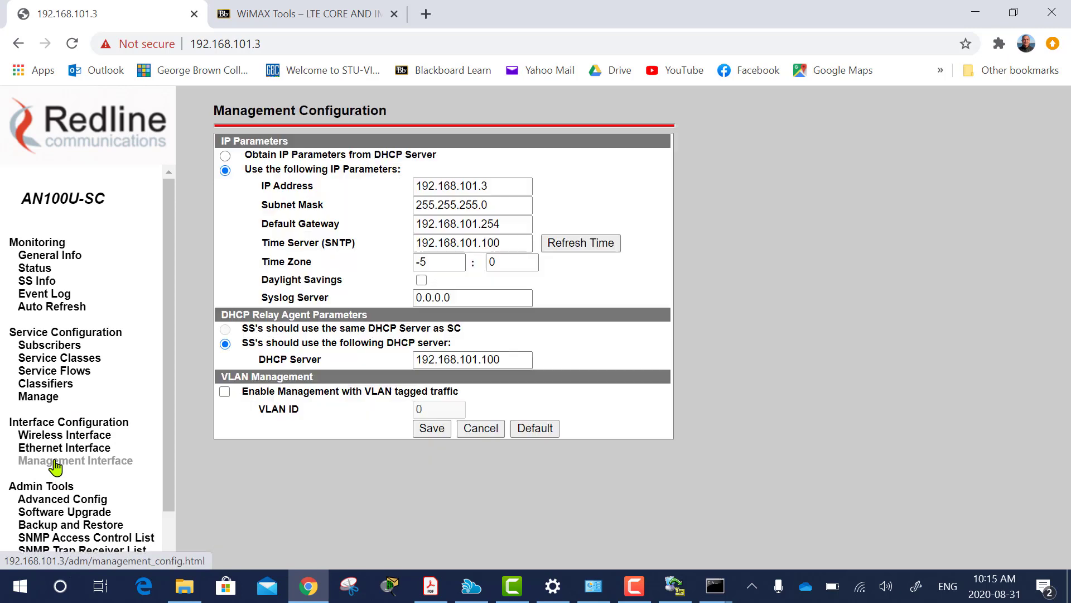
left_click(43, 295)
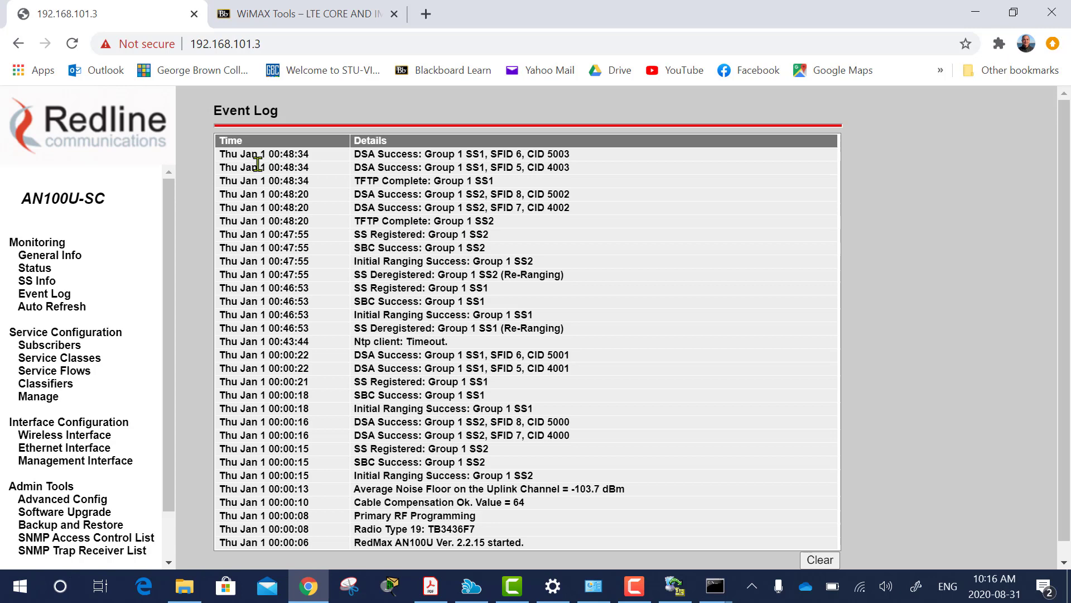
left_click(47, 463)
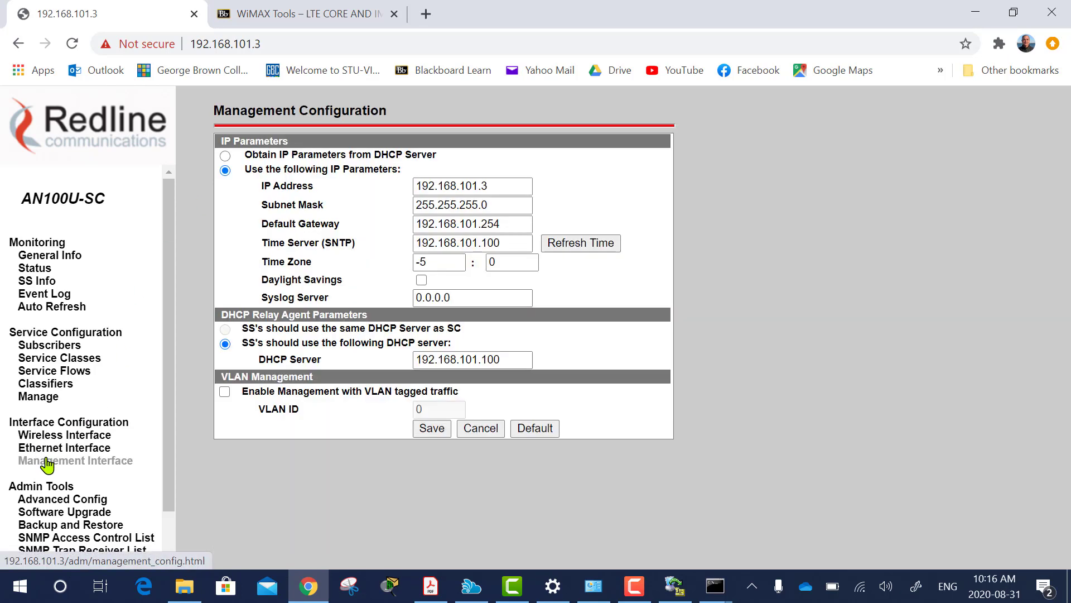
left_click(586, 248)
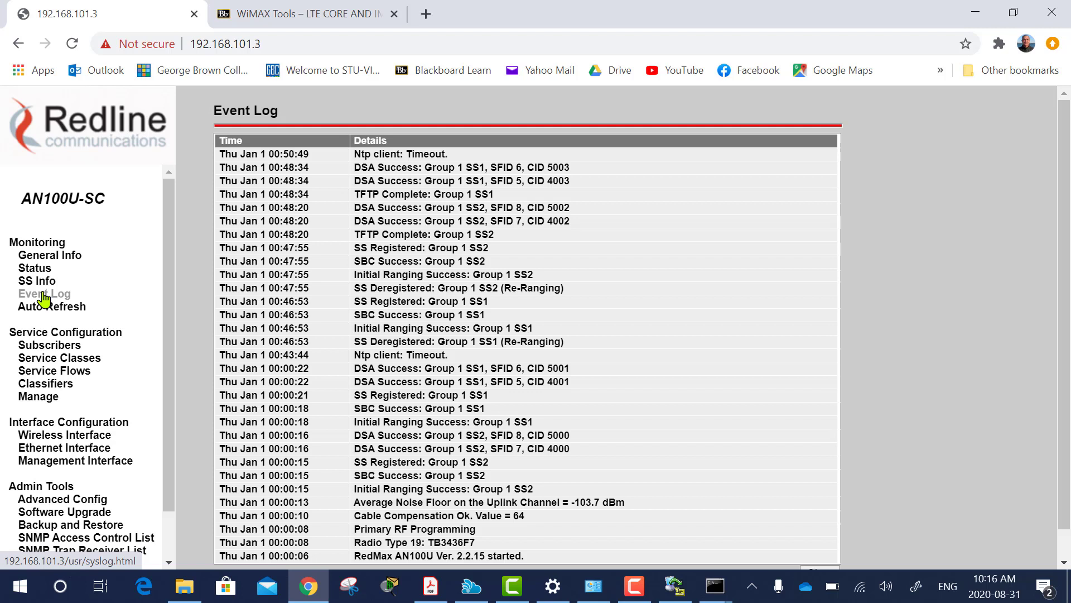
Open Services via a 'ser' search and start the Absolute Time Server service.
left_click(19, 587)
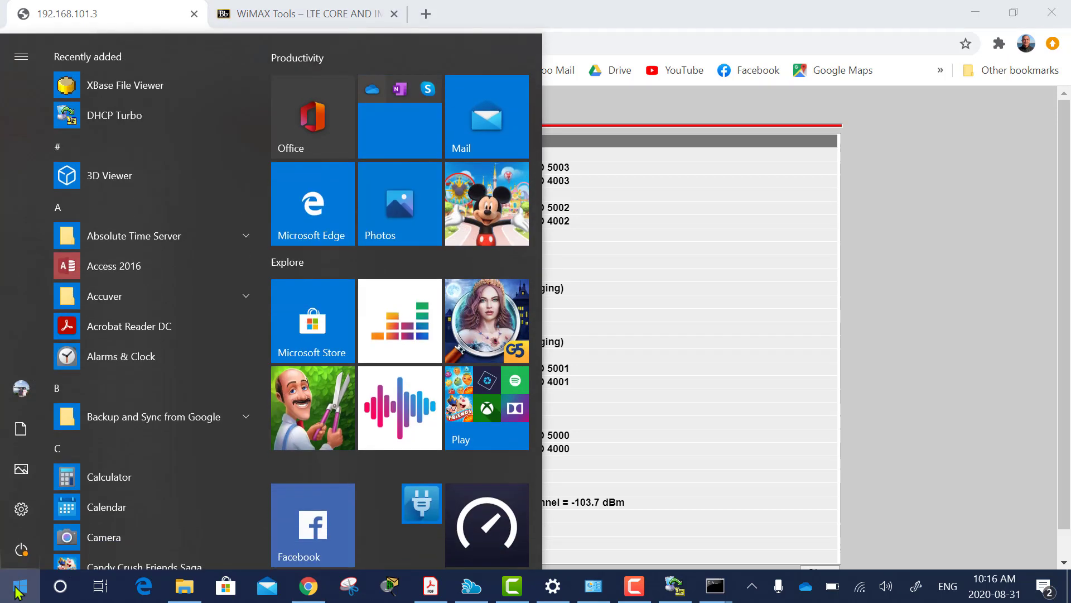
type("ser")
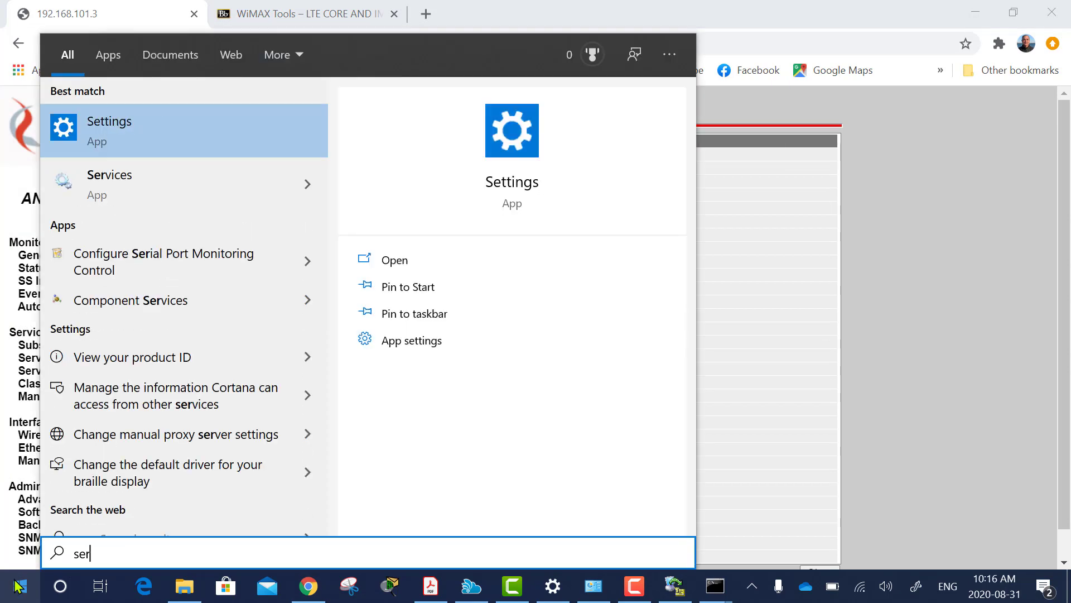
left_click(120, 196)
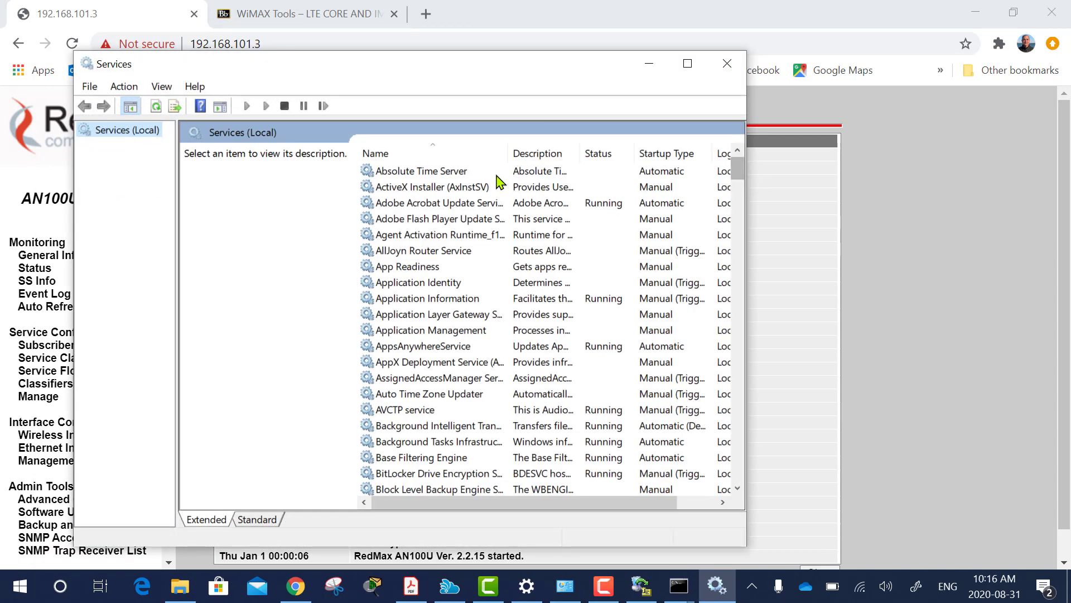
left_click(435, 173)
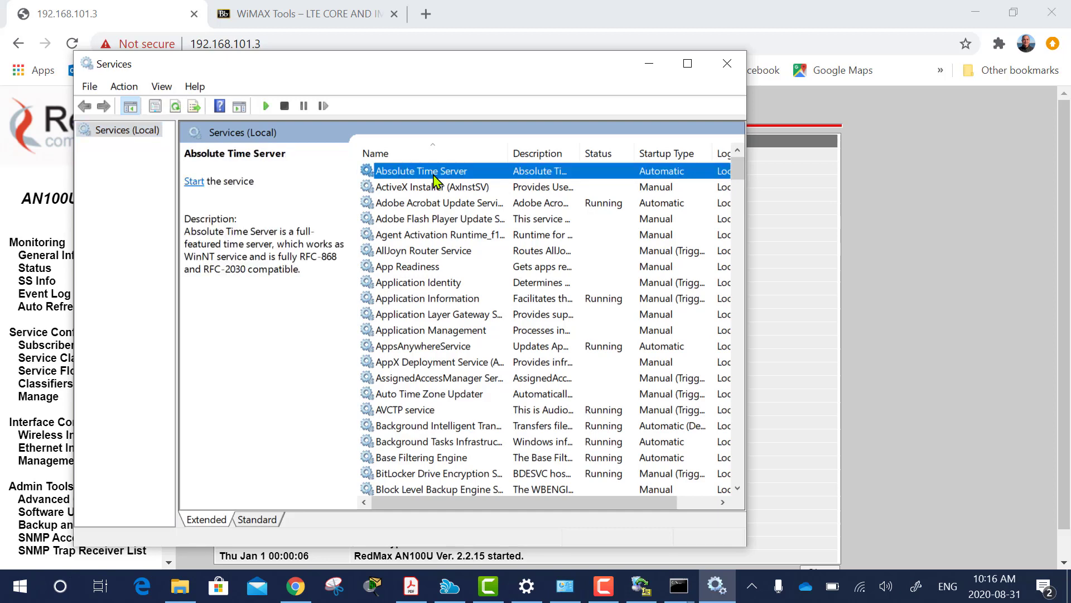
left_click(194, 183)
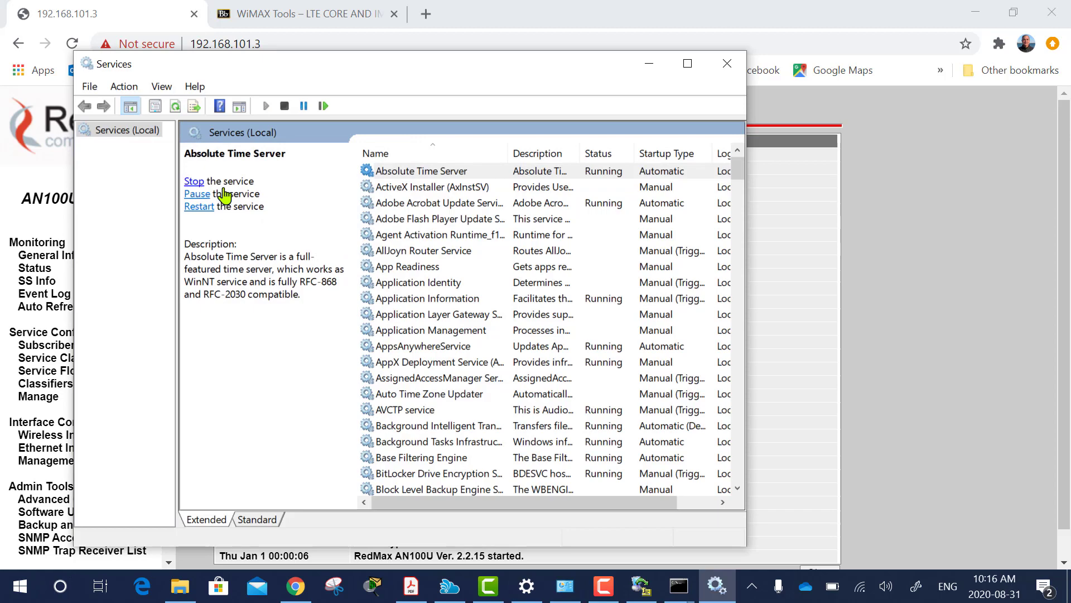
Check the Windows Time service, then minimize the Services window.
left_click_drag(737, 168, 739, 474)
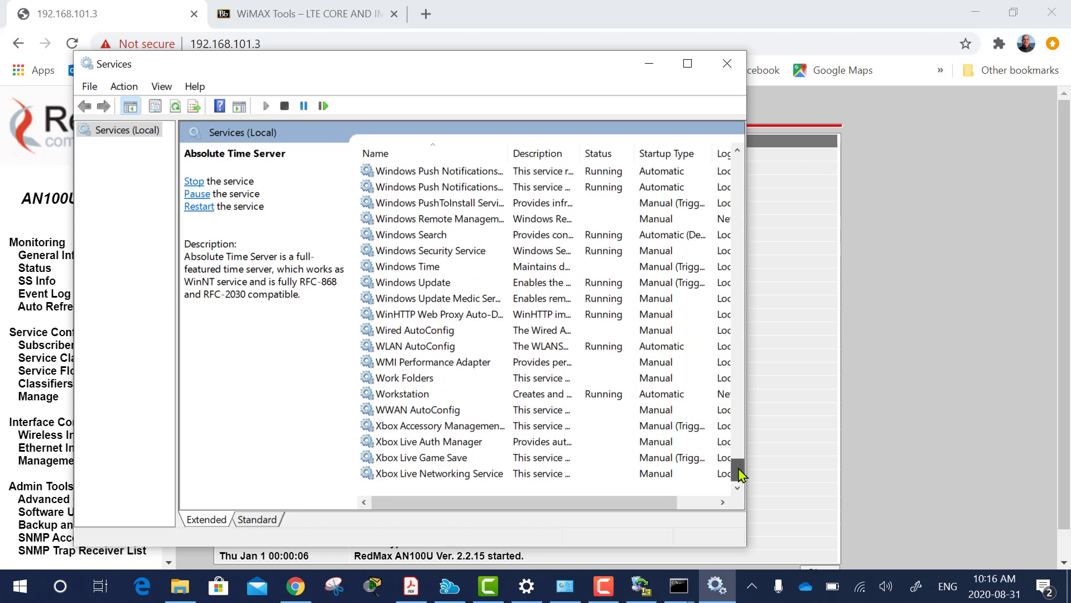
left_click(407, 267)
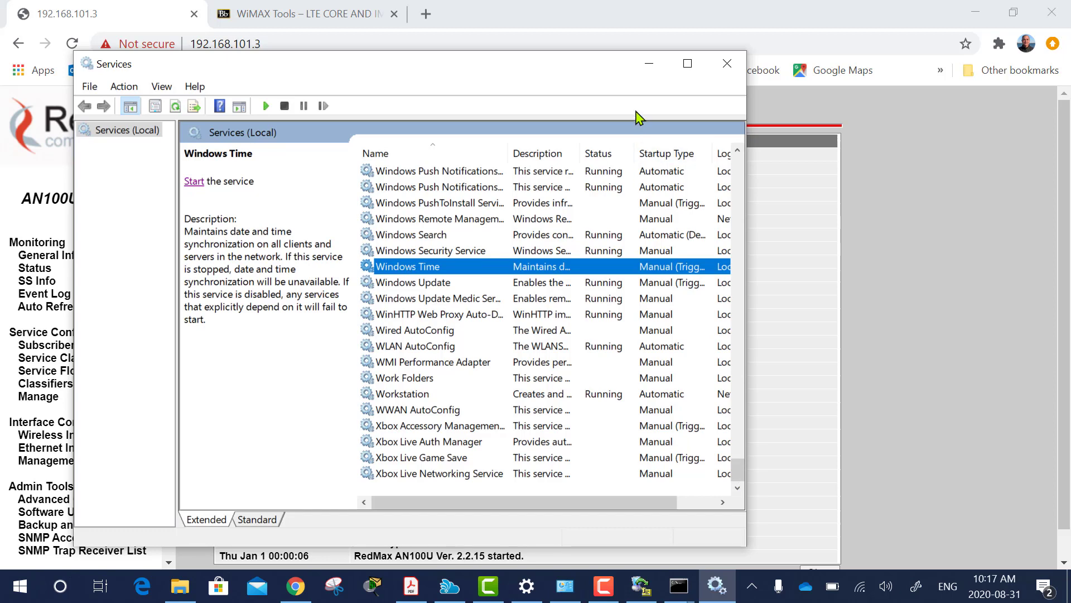
left_click(648, 63)
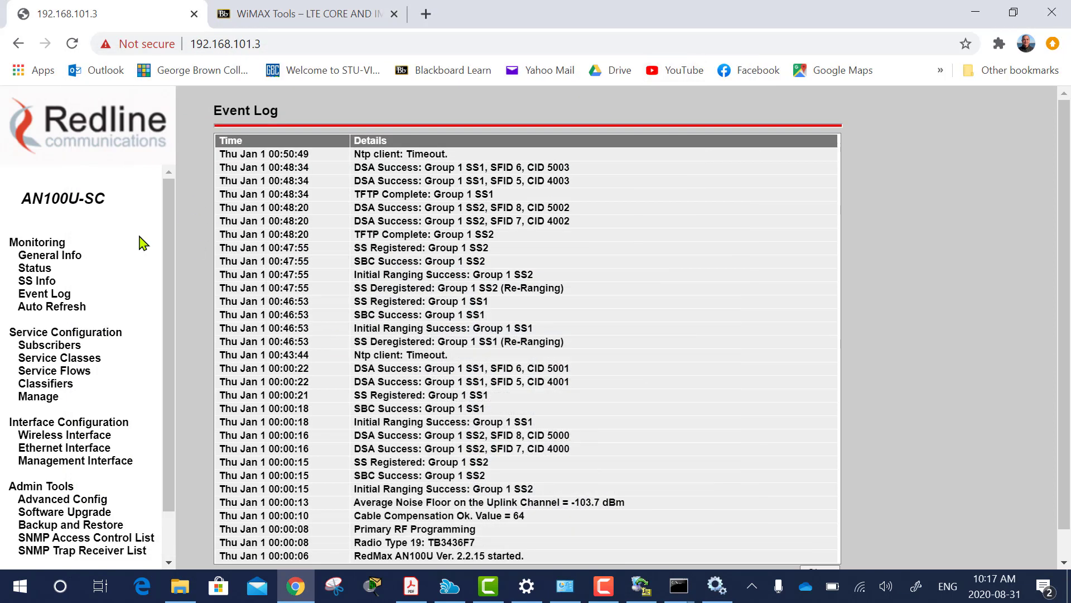
Visit Management Interface, then confirm Event Log entries now carry Mon Aug 31 timestamps.
left_click(45, 461)
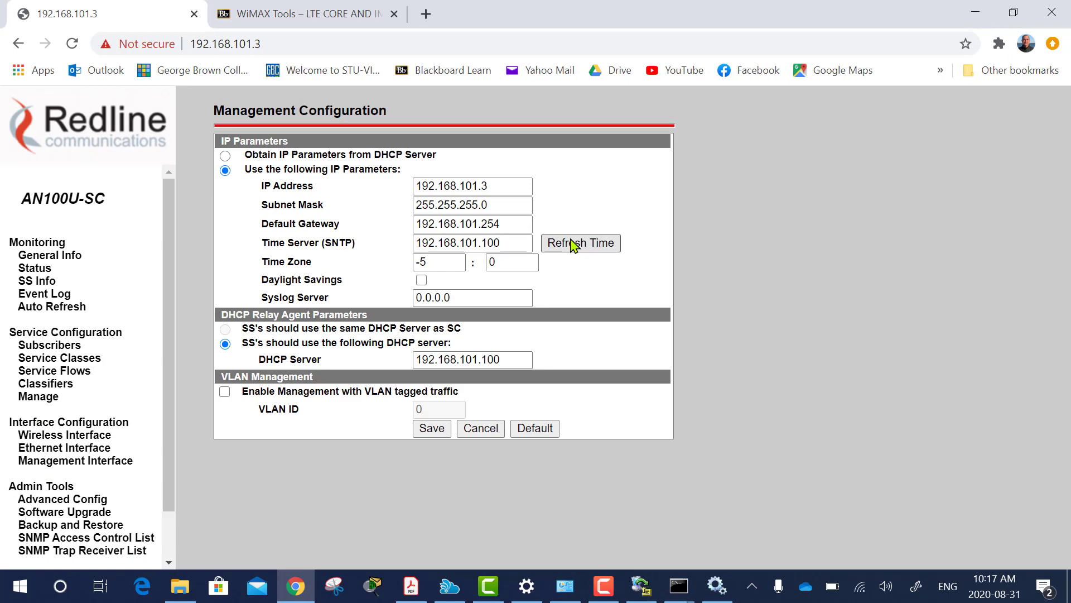
left_click(30, 298)
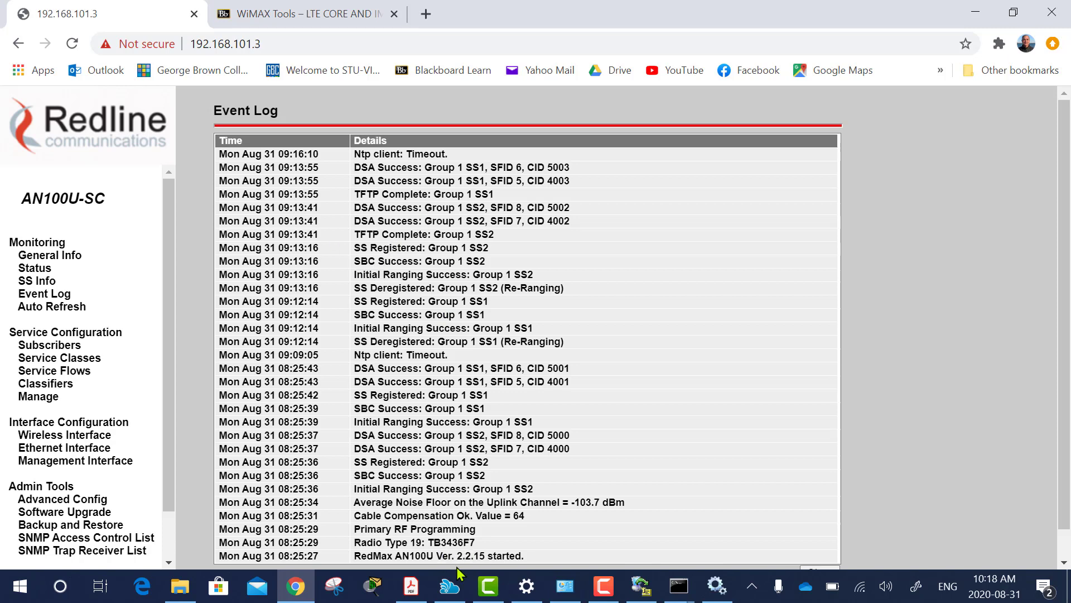
left_click(684, 587)
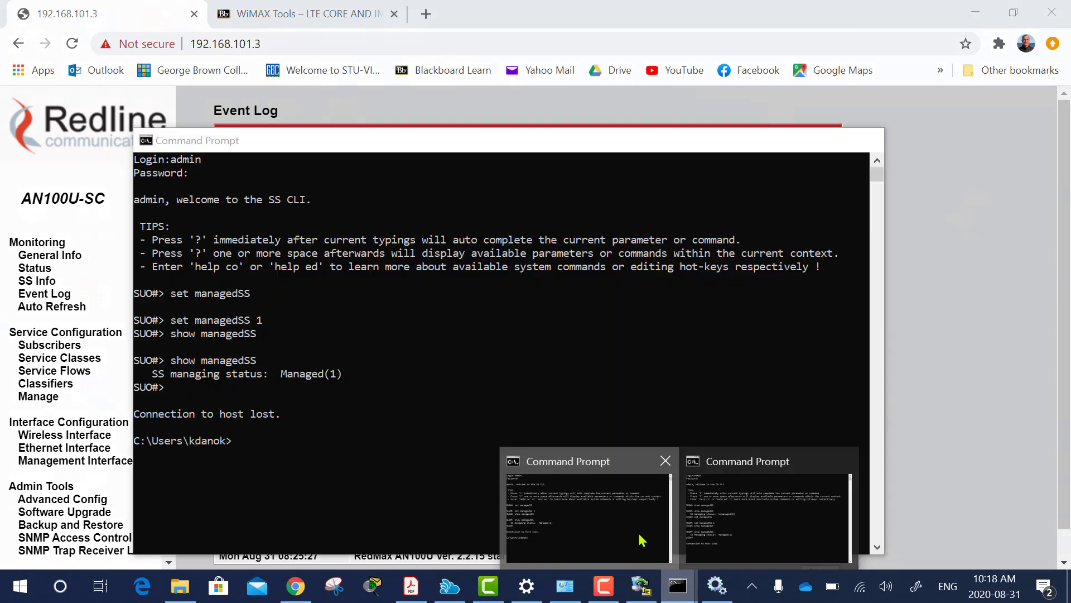
Enter the command telnet 192.168.101.50 and check the subscriber information table in the browser.
left_click(642, 538)
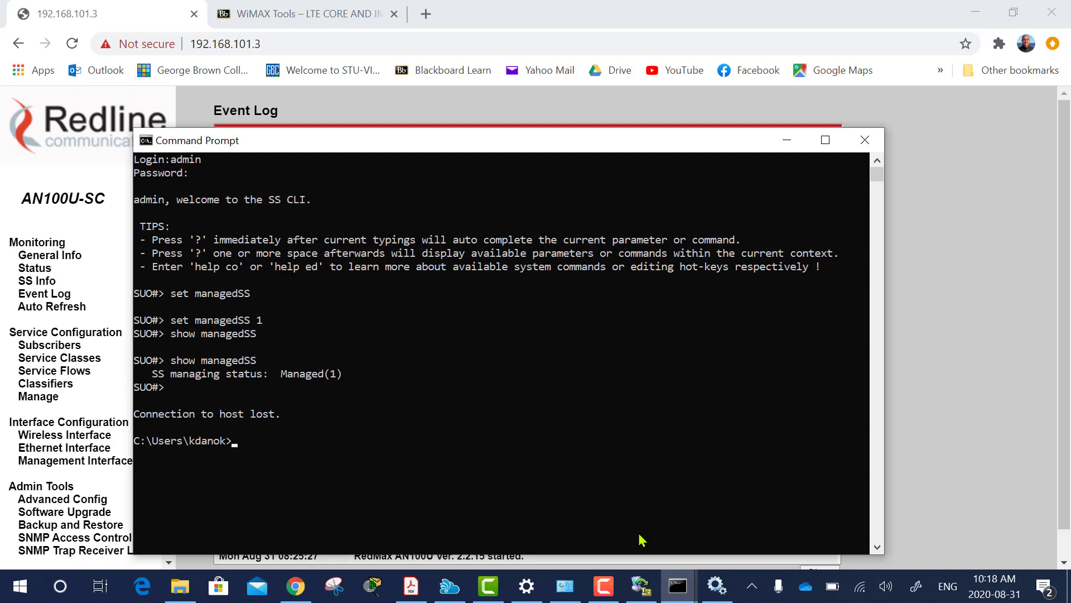
type("telnet 192.168.101.50")
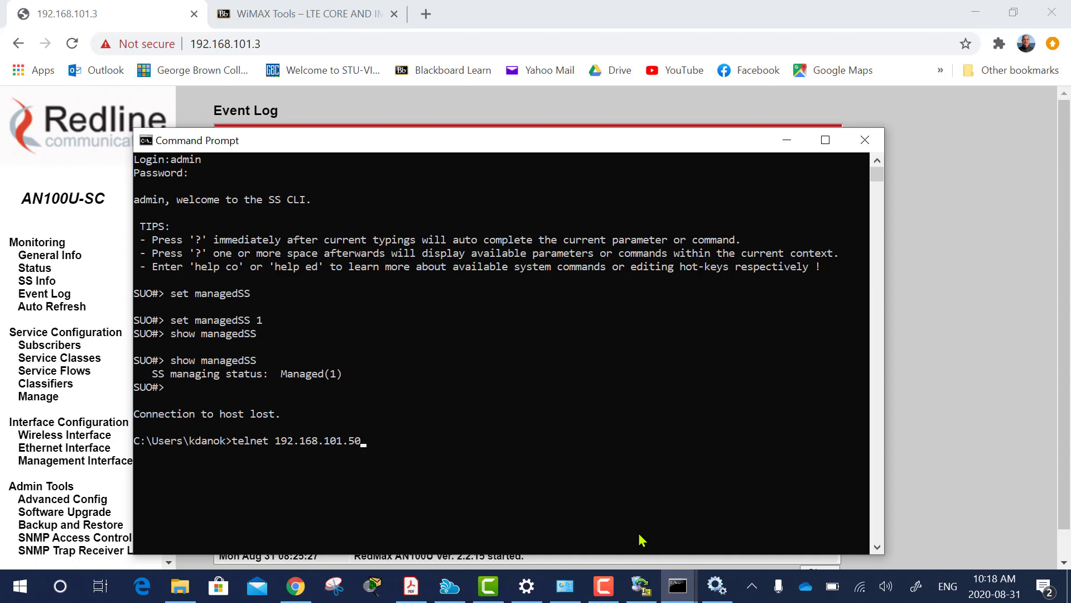
left_click(39, 281)
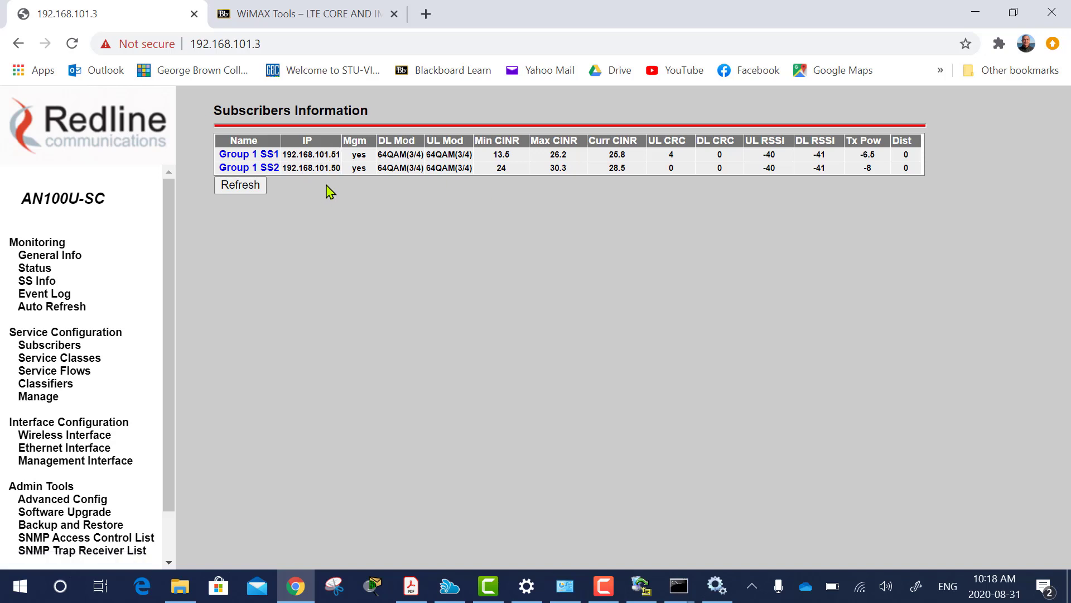
Connect by telnet to 192.168.101.50 and log in as admin.
left_click(680, 595)
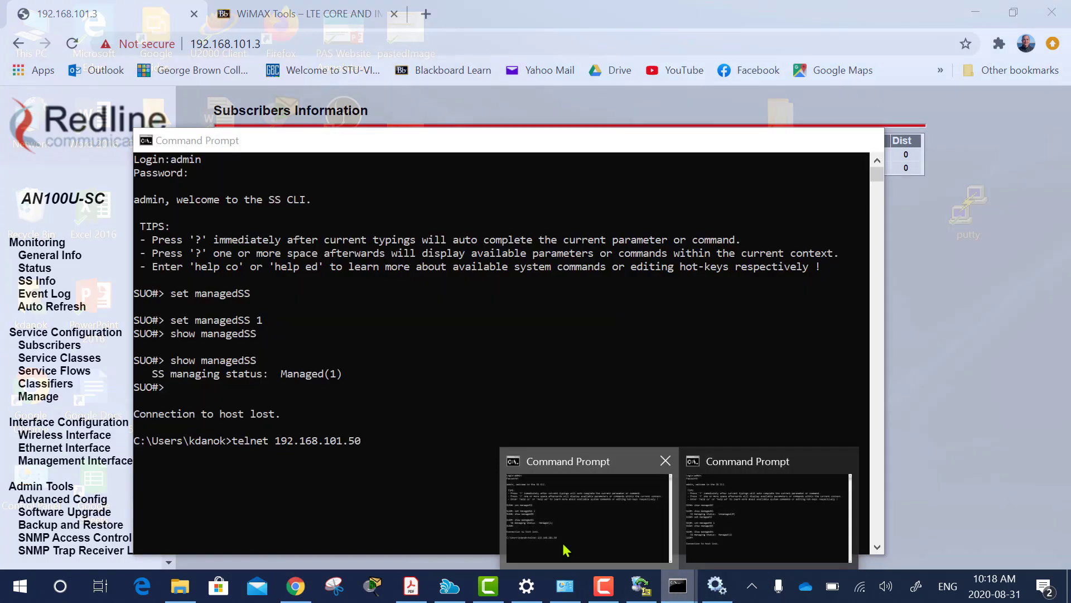
left_click(564, 550)
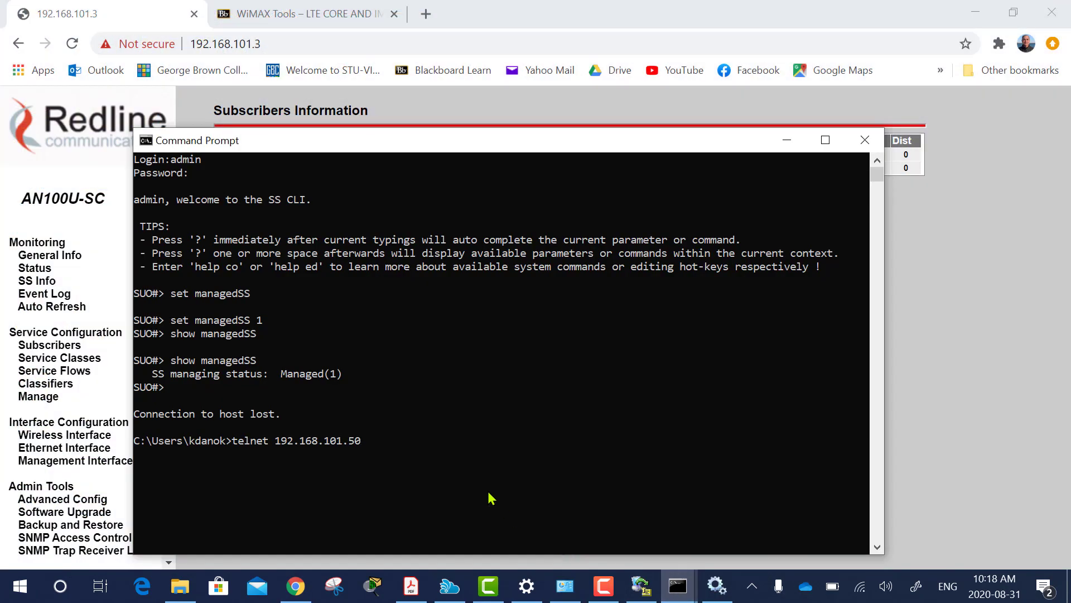
key("Return")
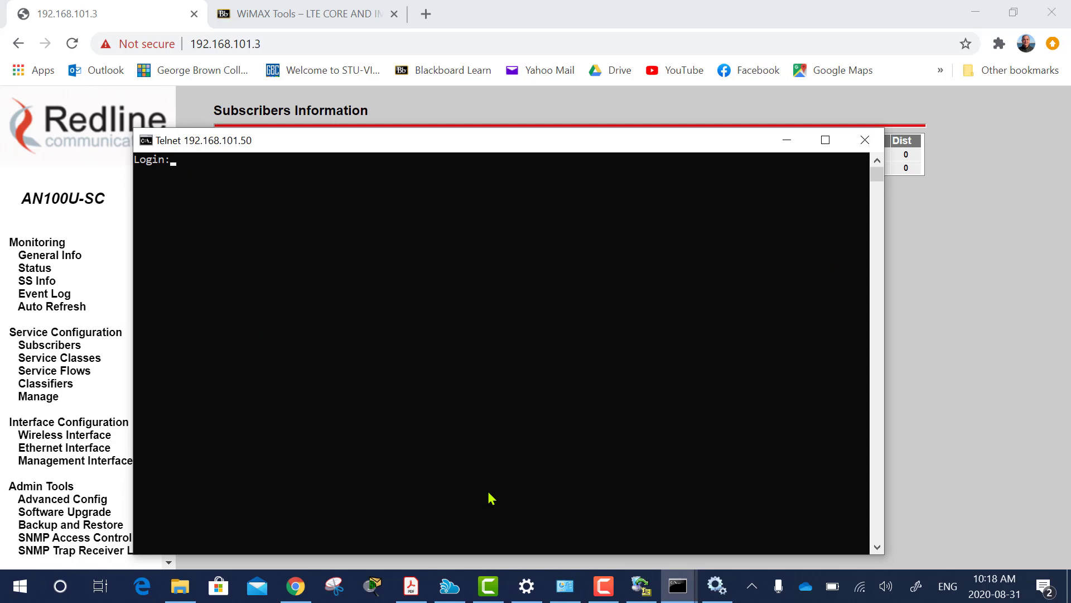
type("admin")
key("Return")
key("Return")
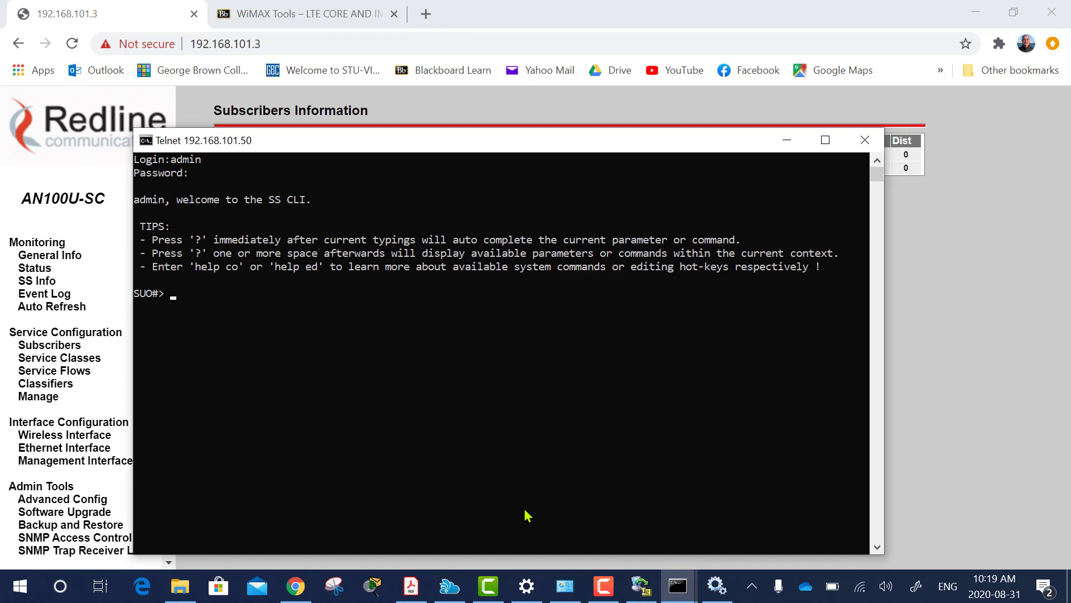
left_click(677, 585)
In the other Command Prompt, telnet to 192.168.101.51 (fixing the mistyped .52) and log in as admin.
left_click(720, 549)
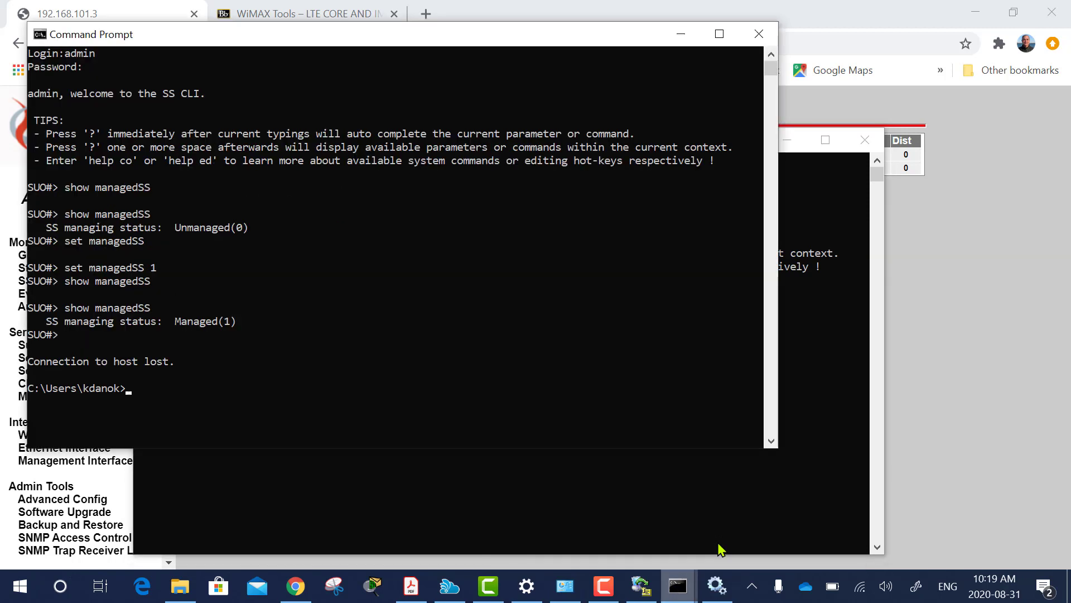
type("telnet ")
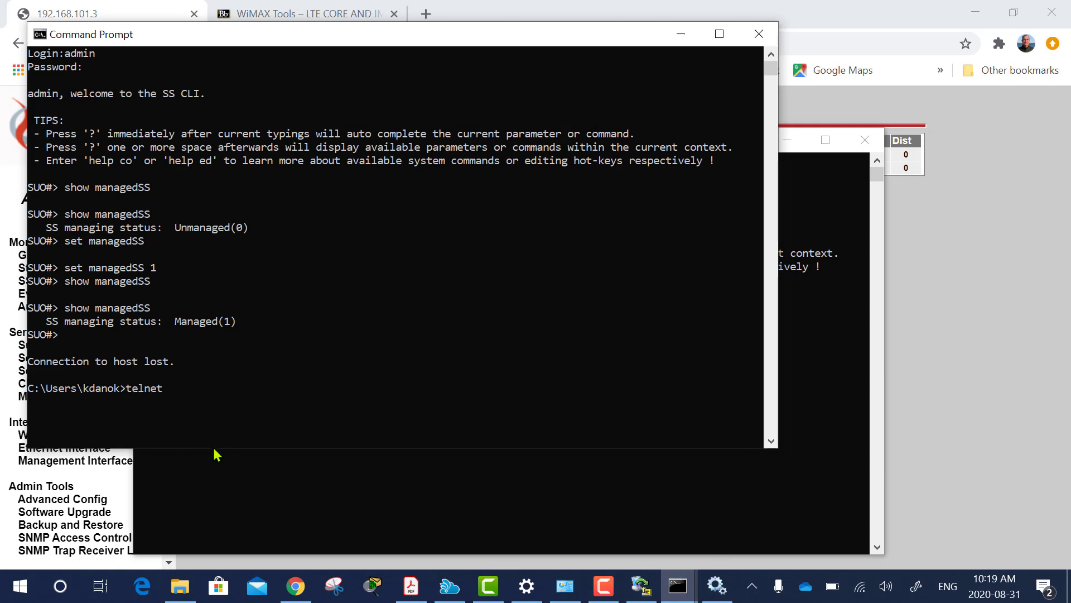
type("192.168.101.52")
key("BackSpace")
type("1")
key("Return")
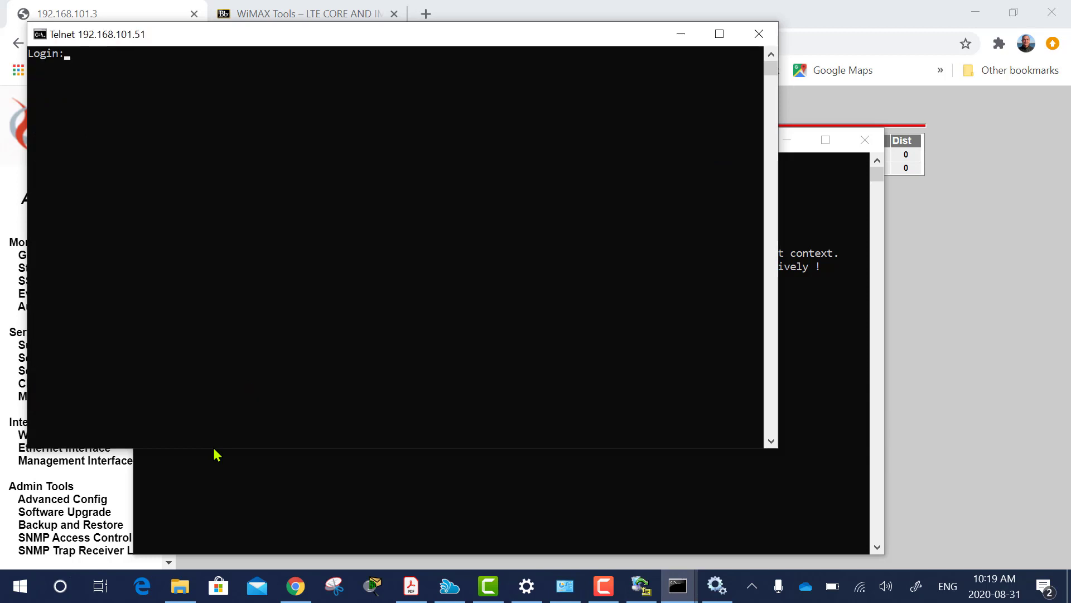
type("admin")
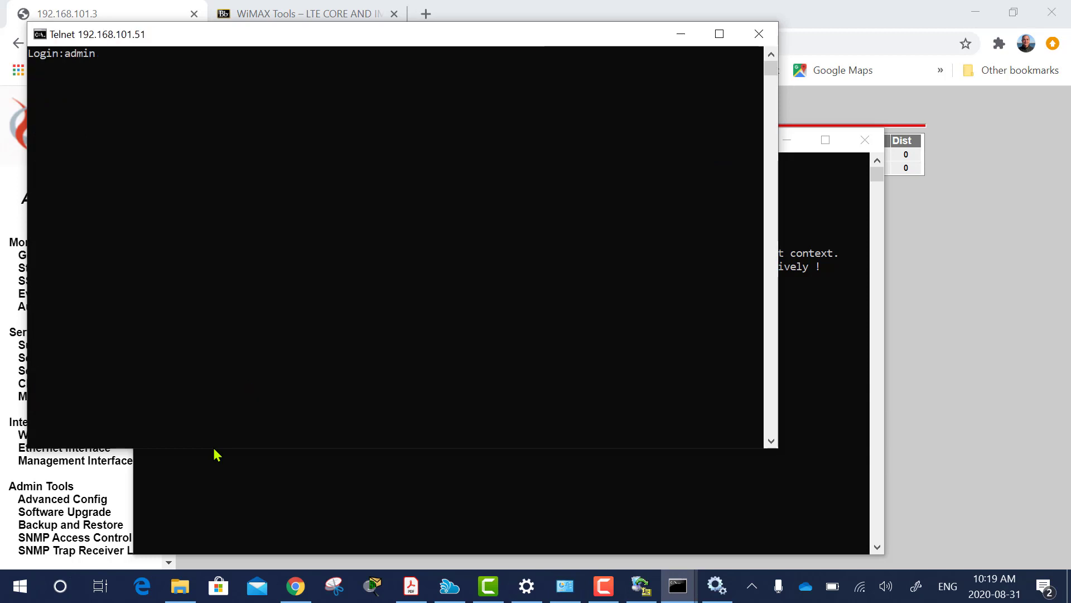
key("Return")
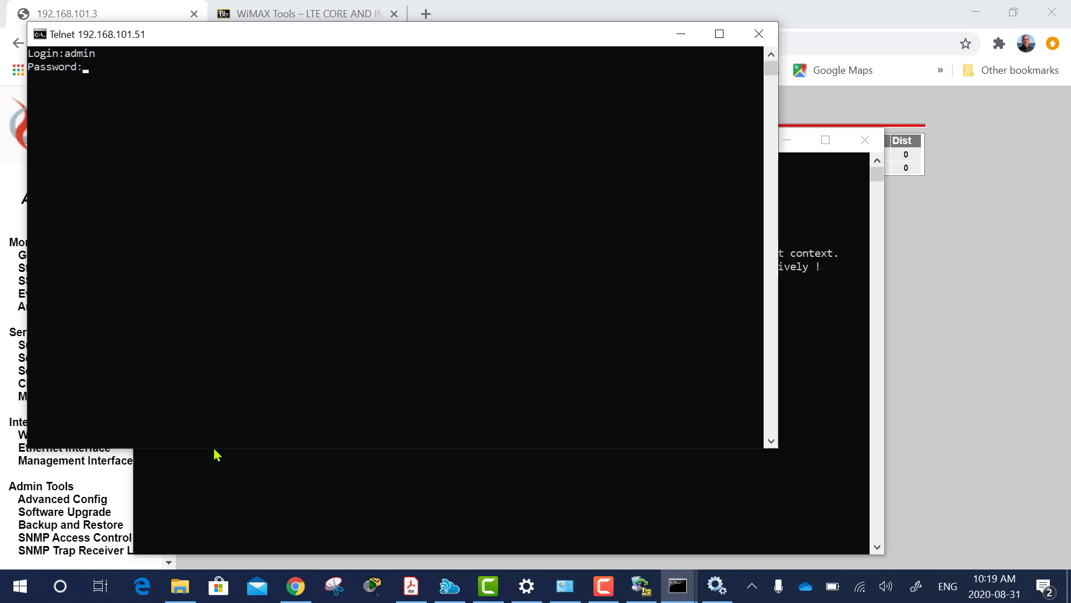
key("Return")
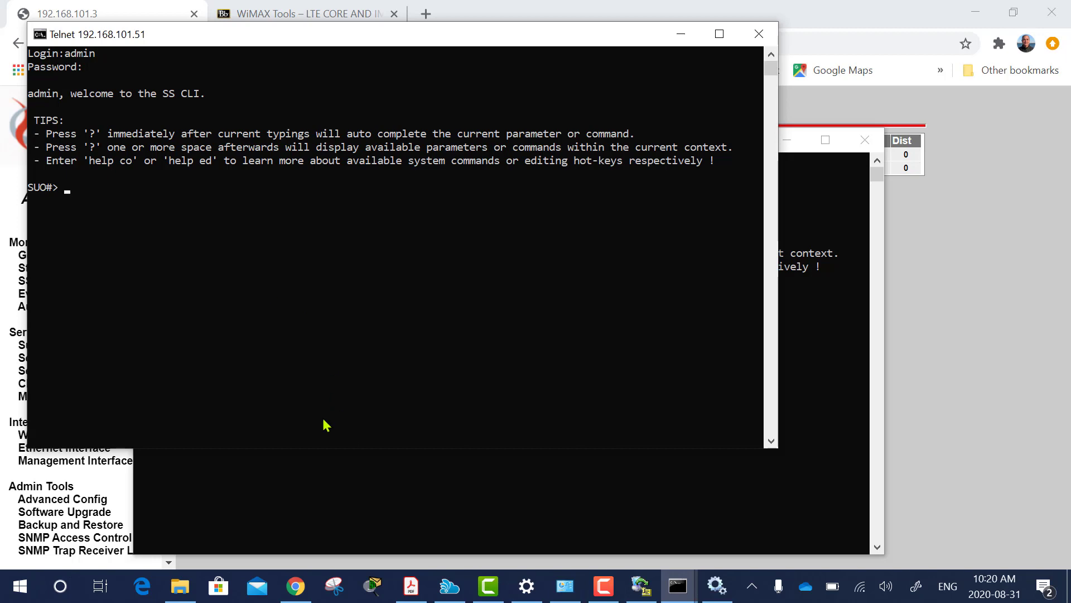
Open the 3CDMaeon folder under WiMAX Tools and run the 3CDaemon SETUP program.
left_click(179, 595)
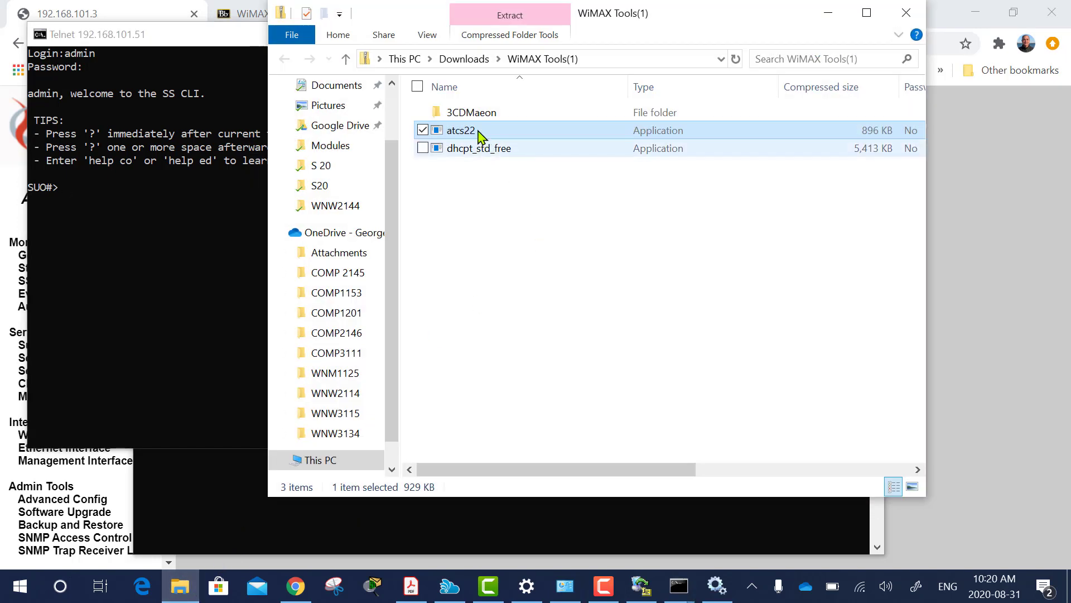
double_click(474, 113)
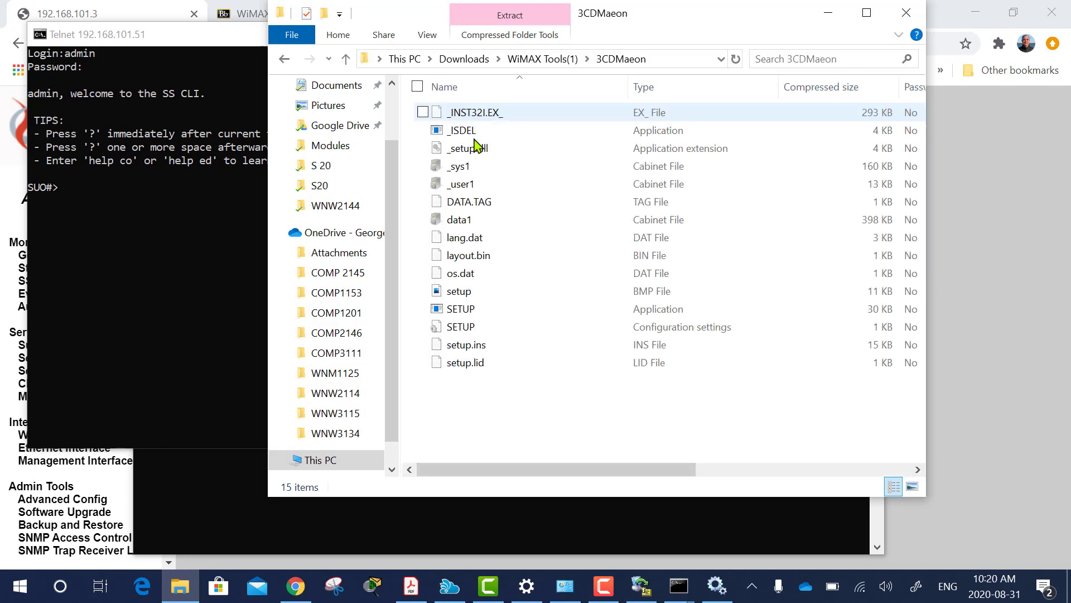
double_click(463, 310)
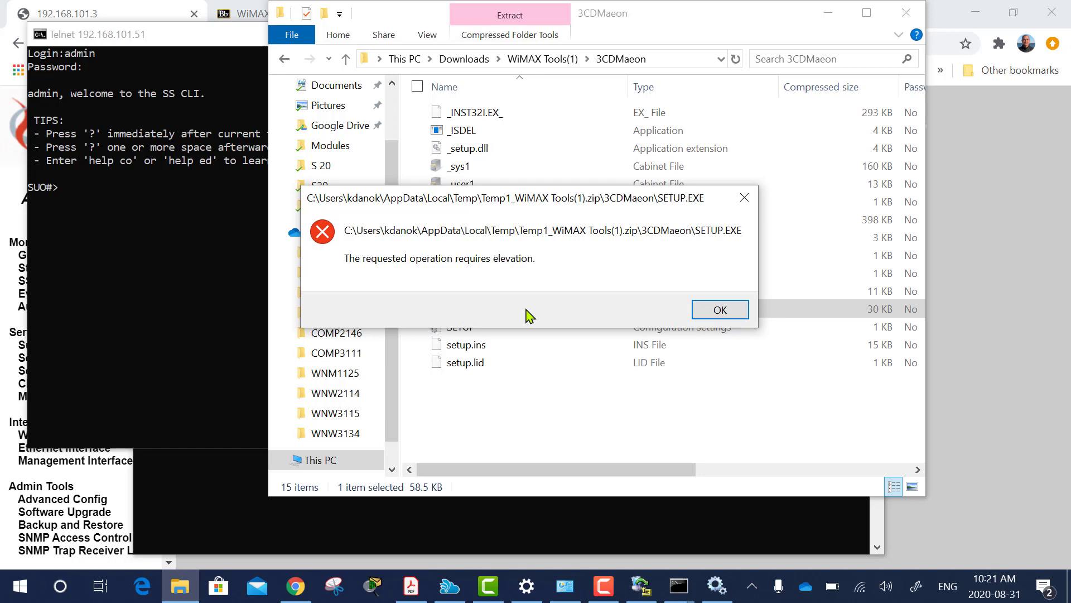
Dismiss the elevation and extraction errors and get the 3CDaemon setup started.
left_click(720, 310)
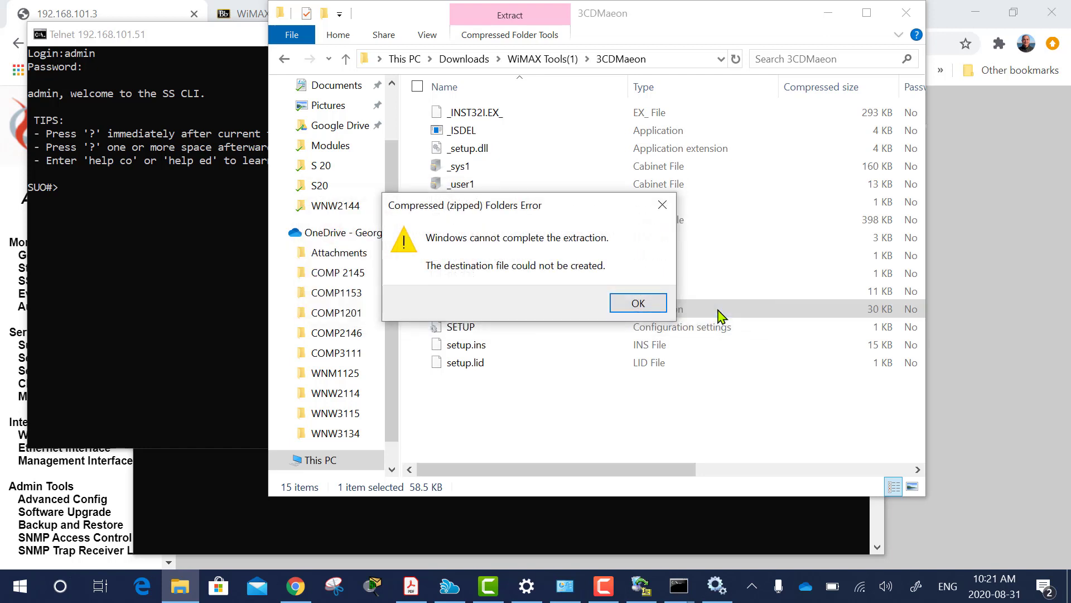
left_click(638, 303)
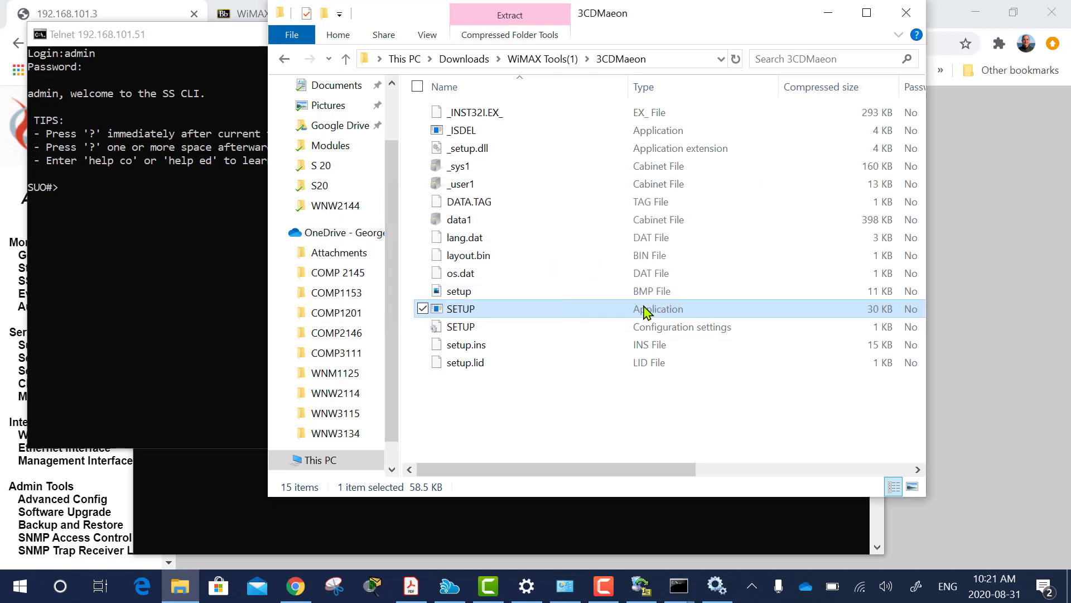
right_click(508, 313)
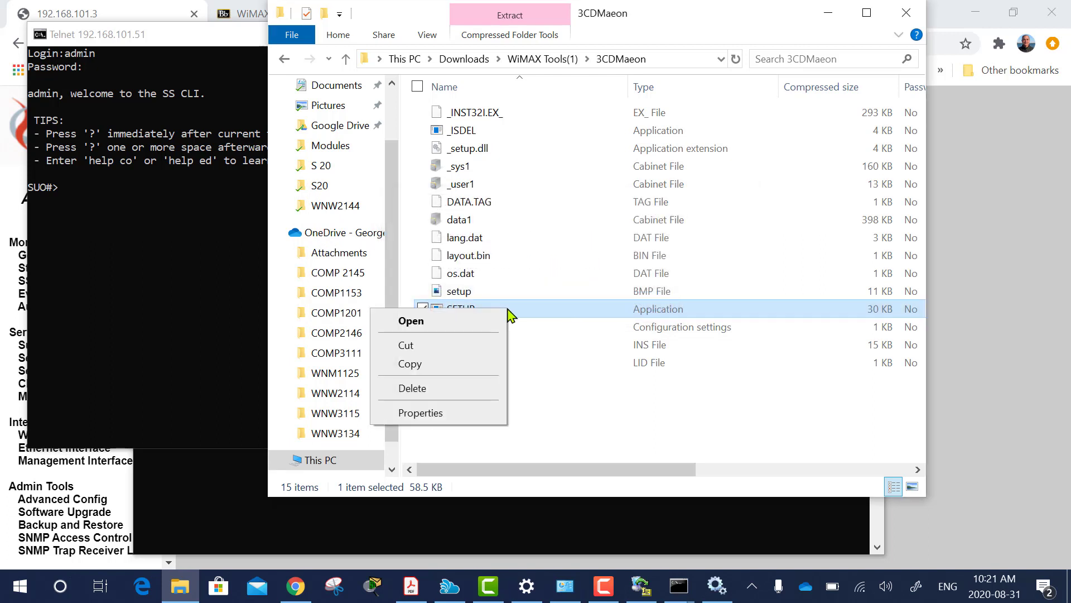
left_click(507, 309)
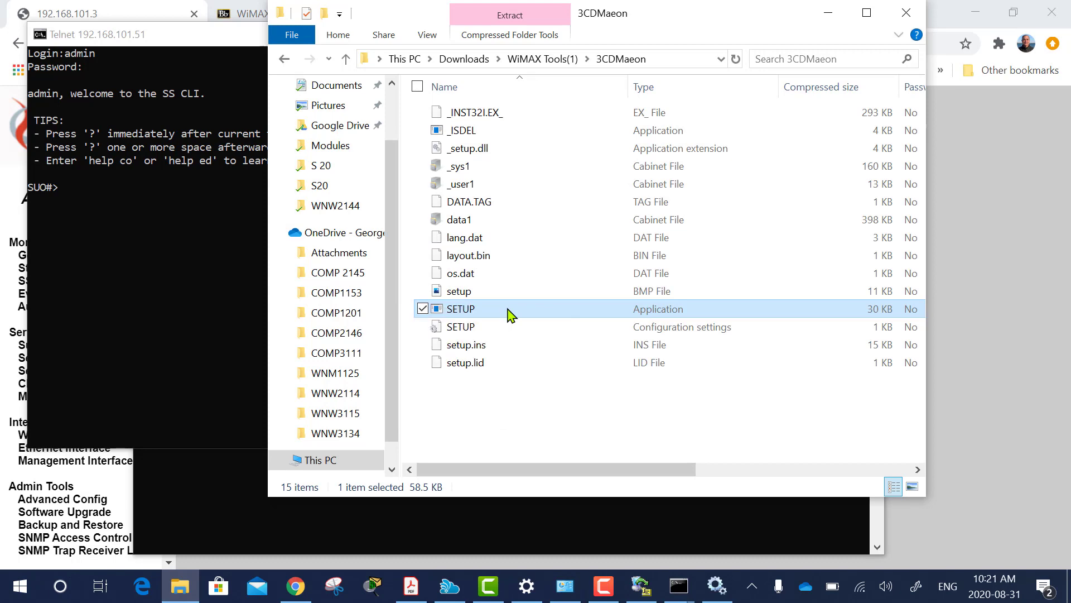
left_click(829, 13)
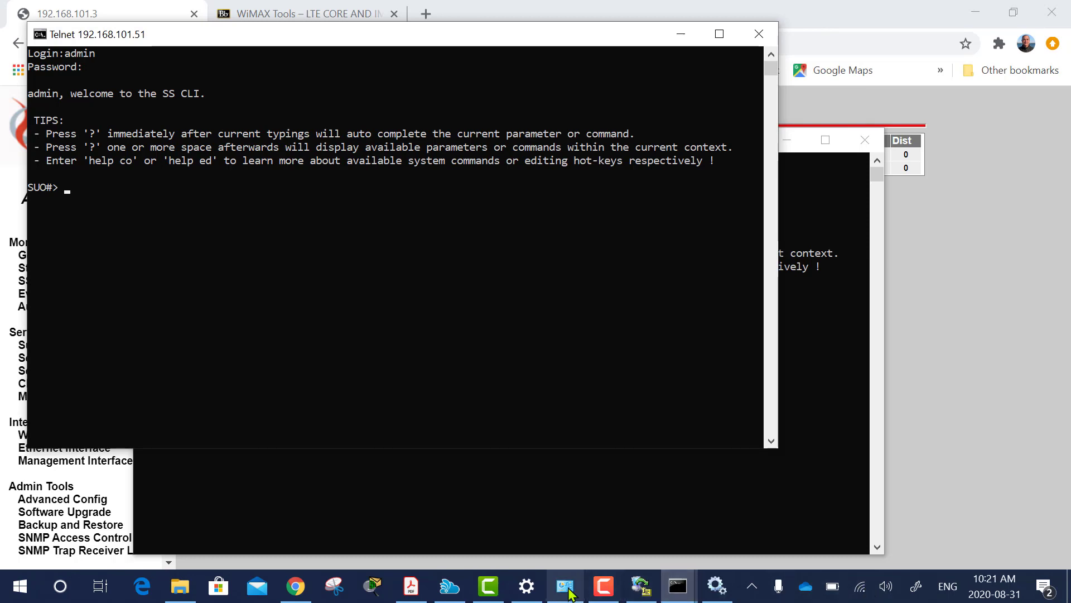
left_click(604, 585)
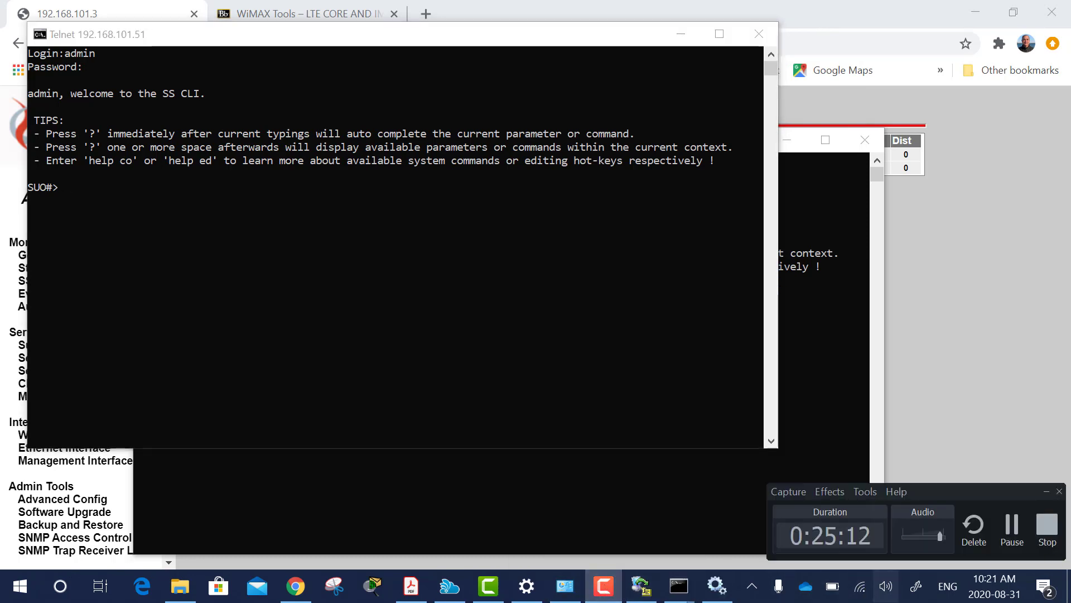
left_click(1012, 527)
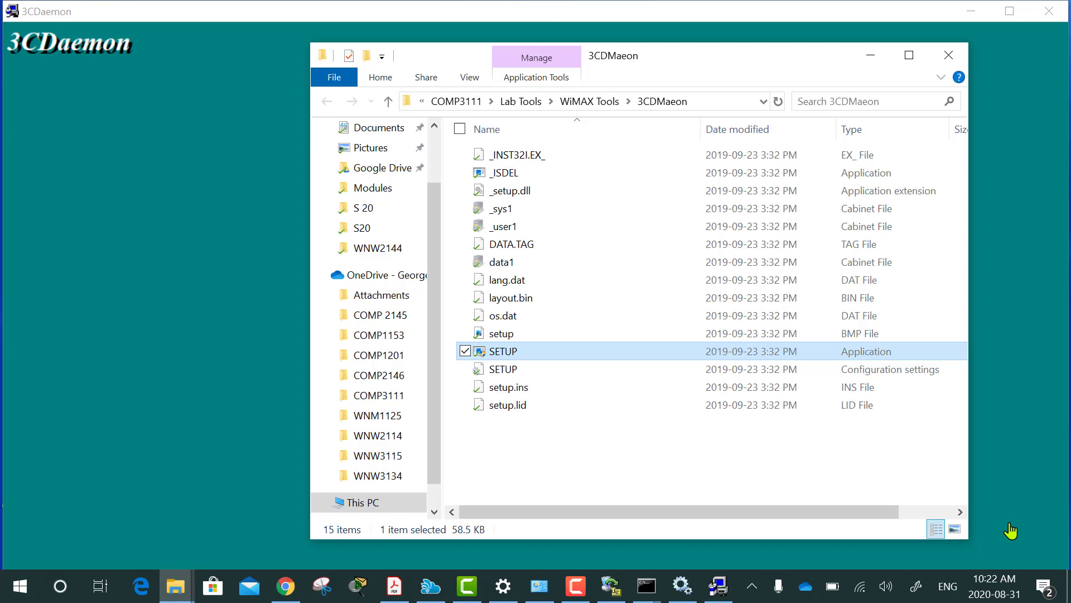
Install 3CDaemon accepting the licence and default C:\Program Files (x86)\3Com\3CDaemon and program folder.
left_click(871, 56)
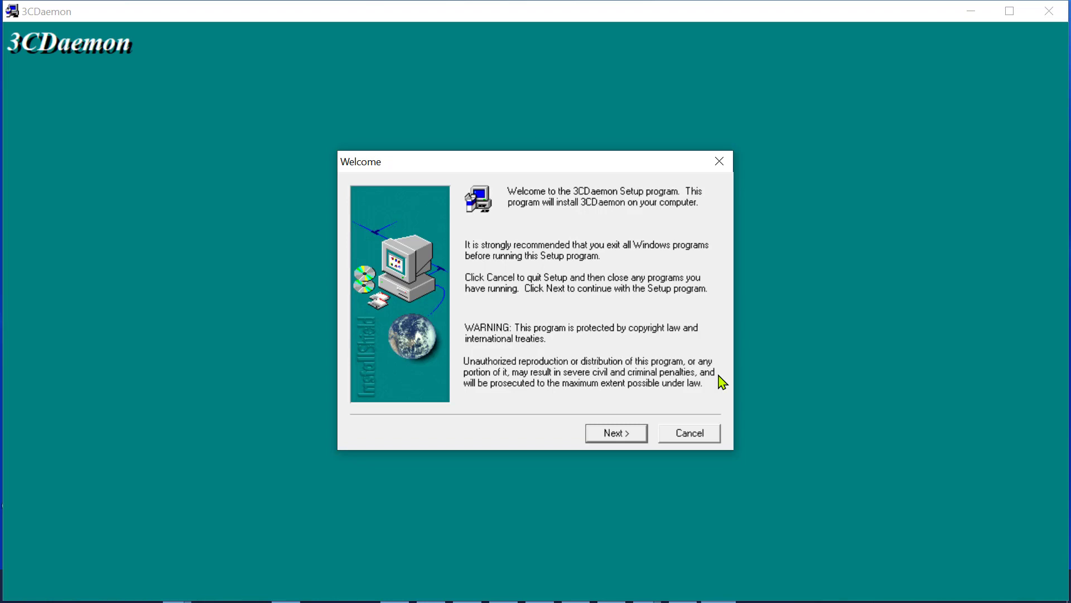
left_click(627, 440)
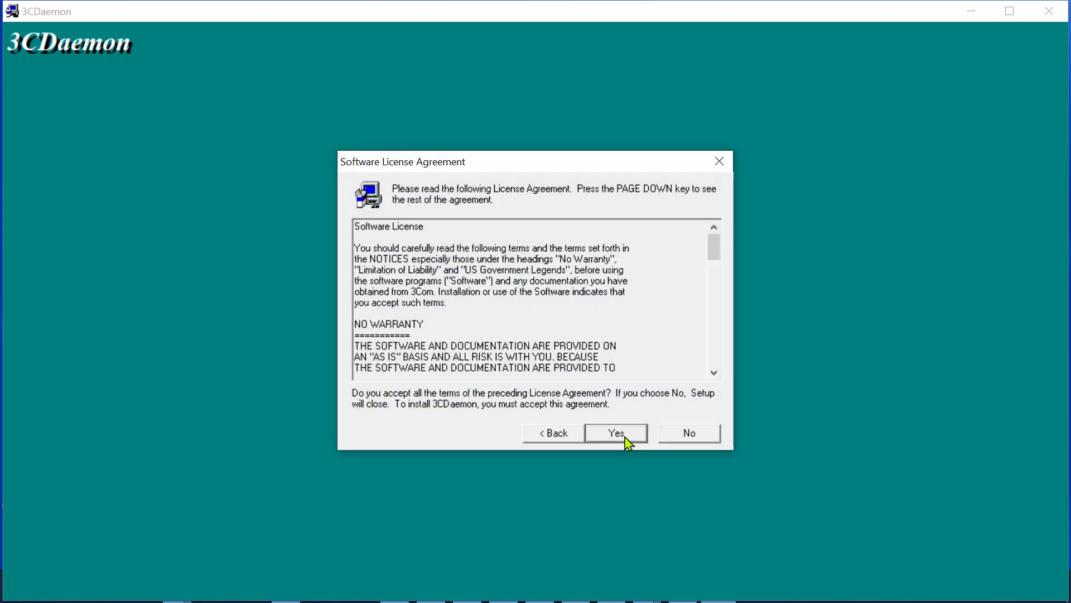
left_click(627, 440)
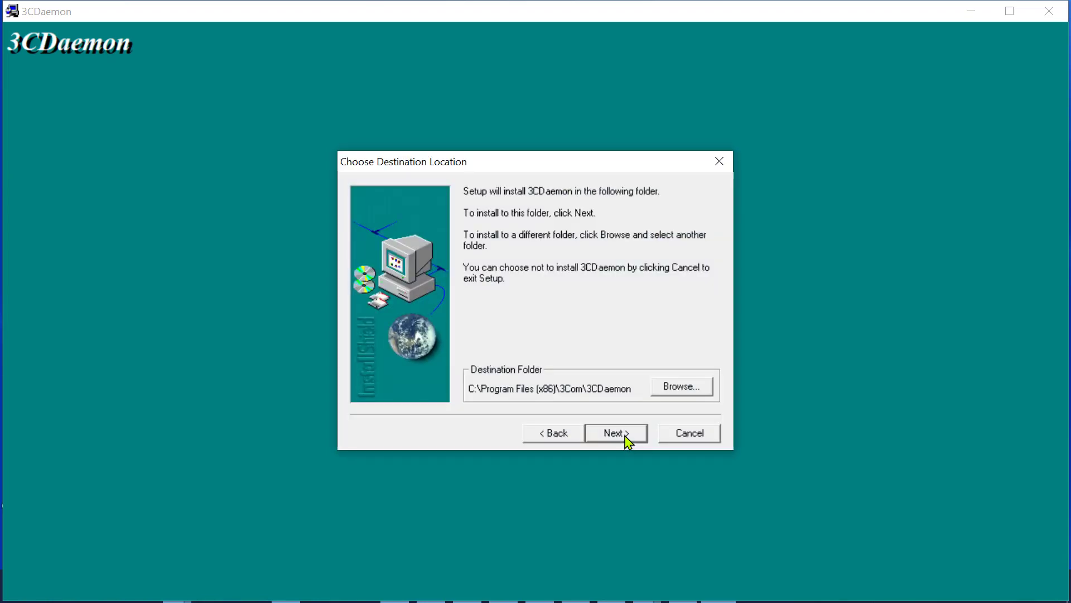
left_click(626, 440)
left_click(625, 439)
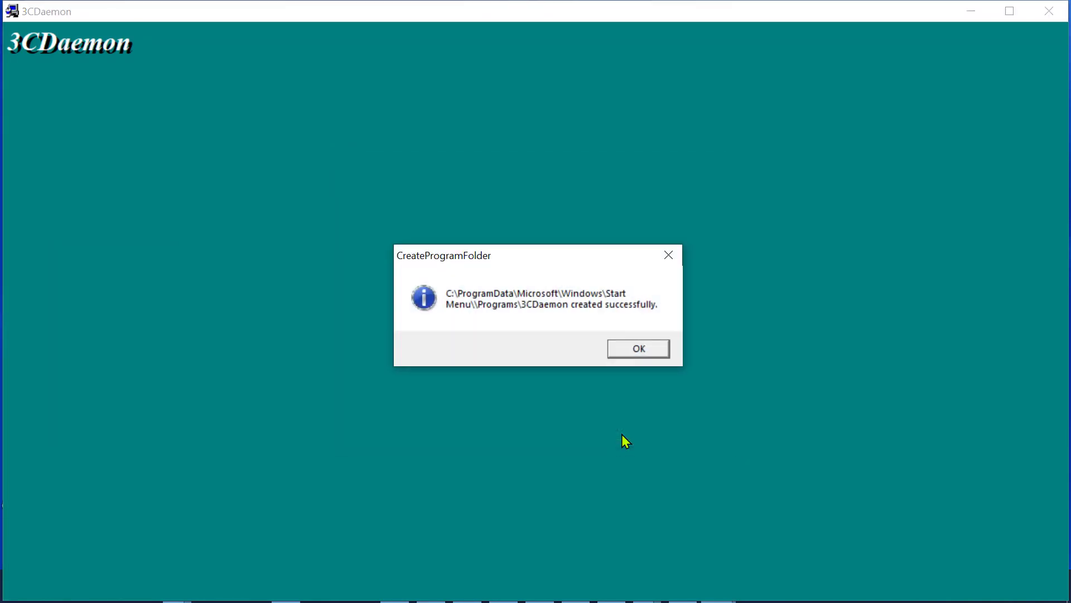
left_click(651, 350)
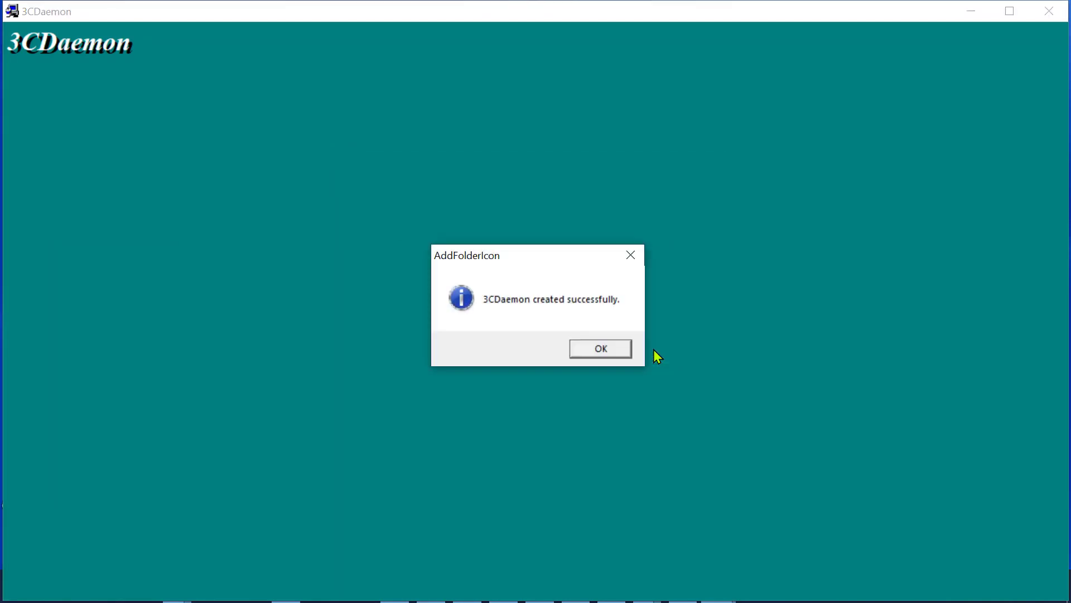
left_click(615, 351)
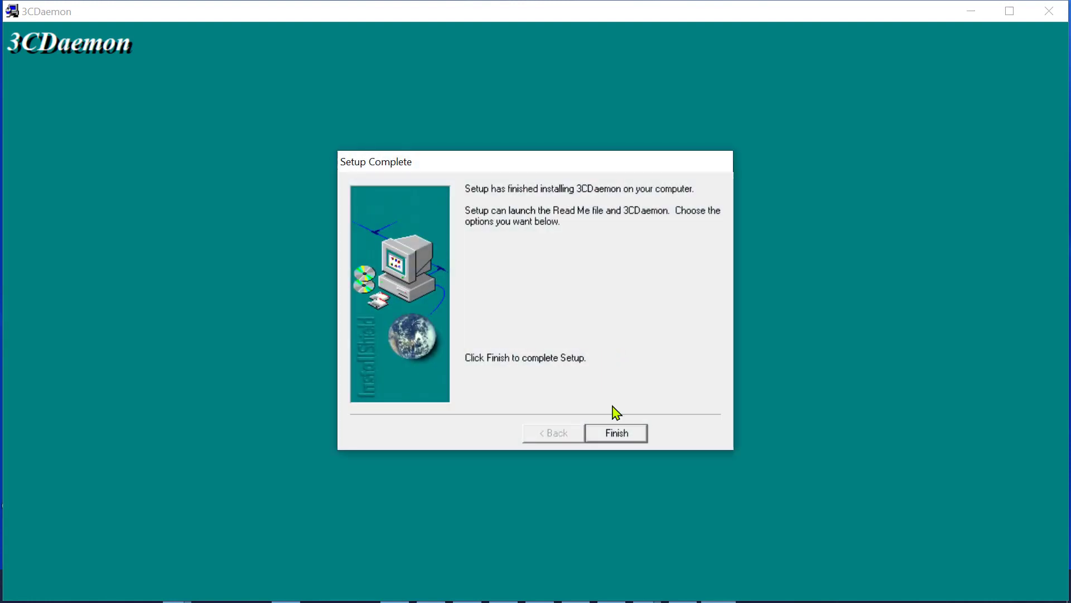
left_click(615, 436)
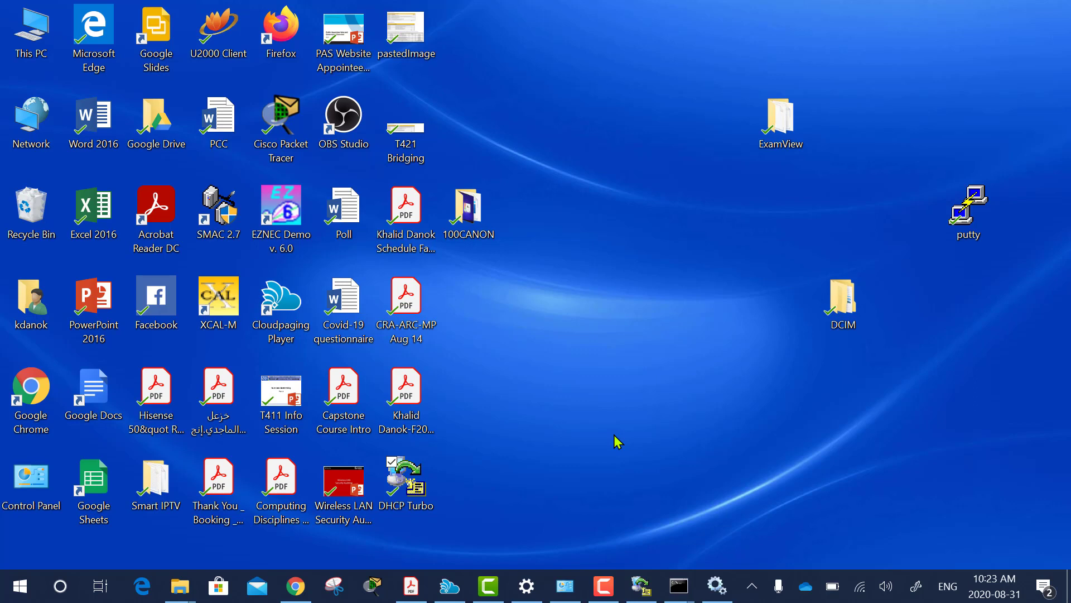
Search the Start menu for '3c' and launch 3CDaemon.
left_click(19, 585)
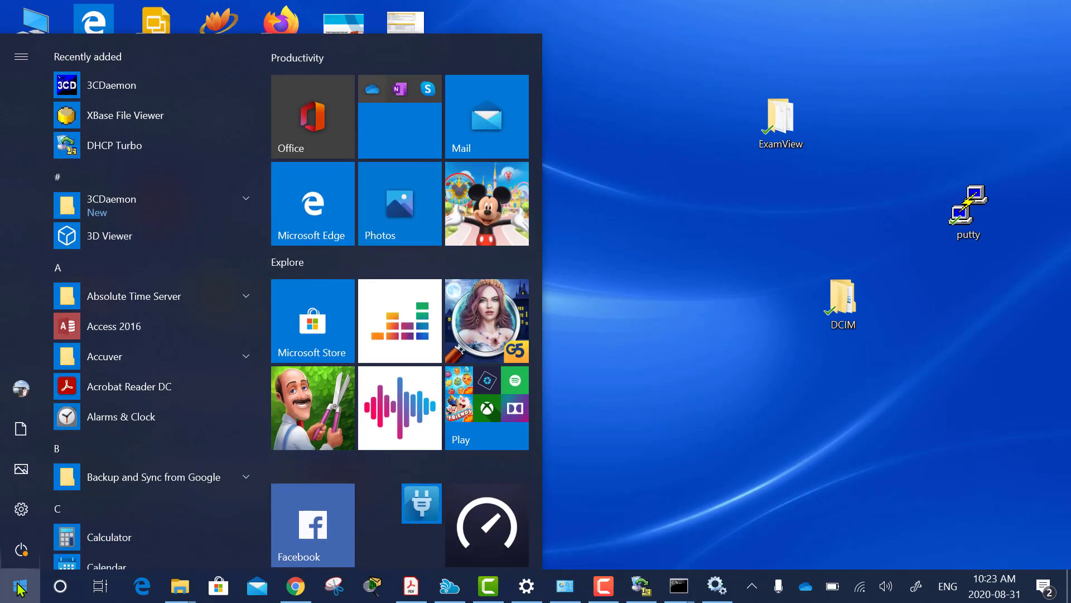
type("3c")
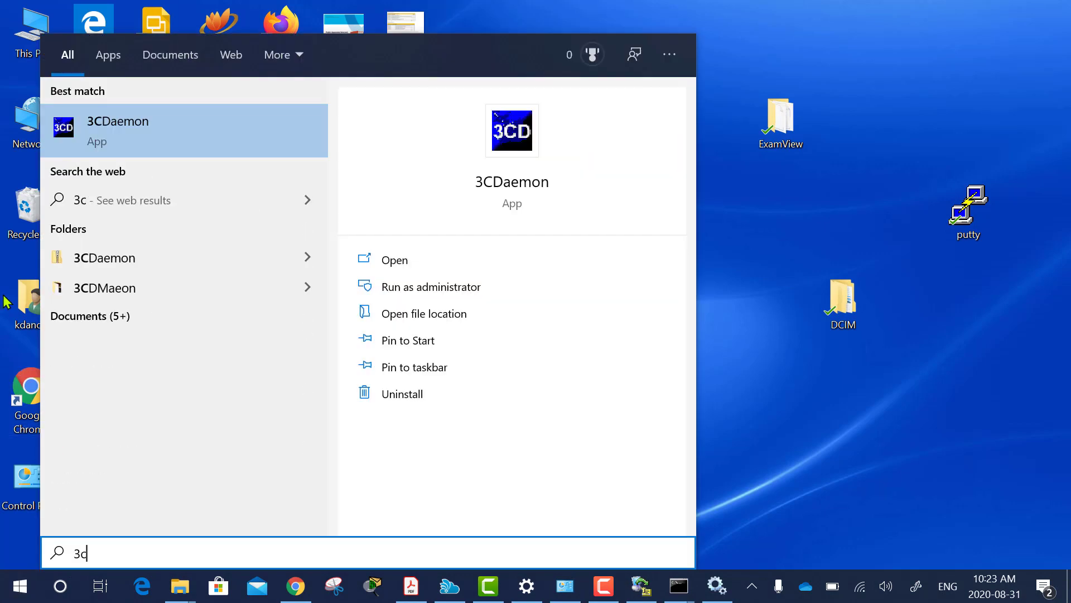
left_click(115, 127)
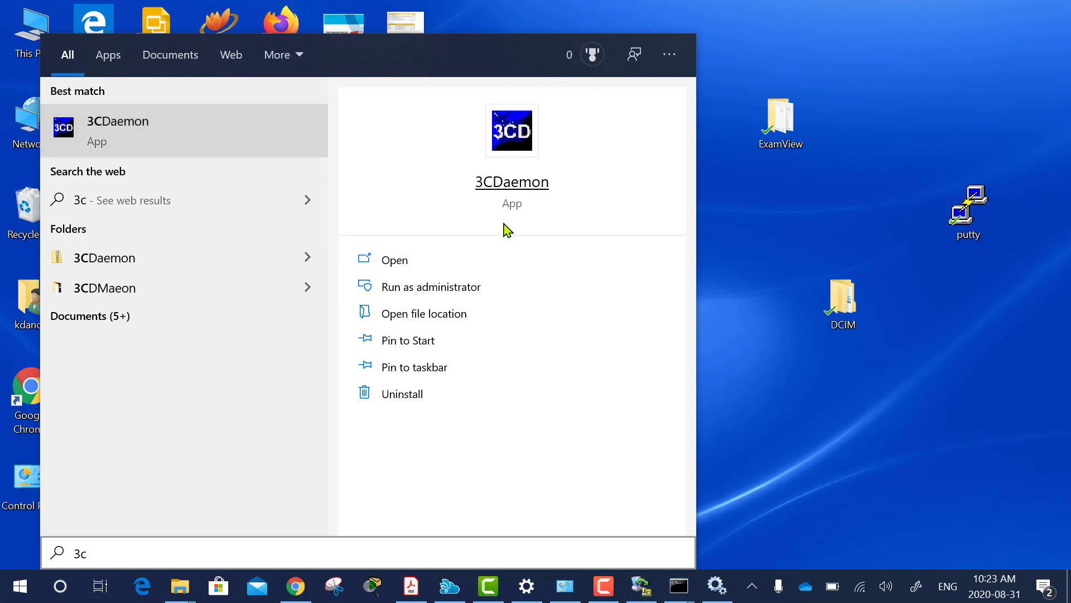
left_click(124, 134)
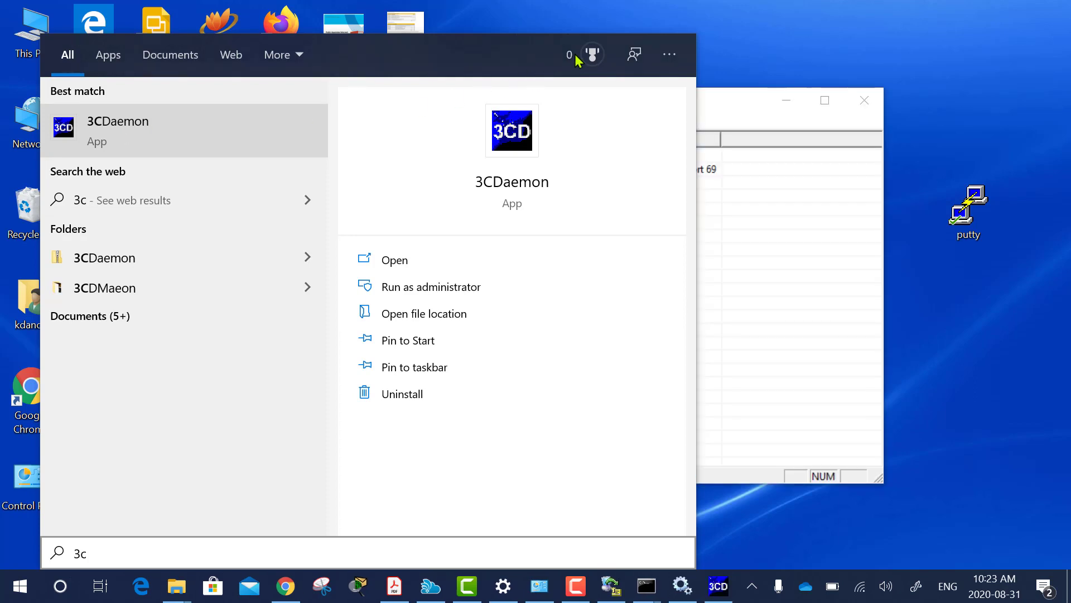
left_click(728, 38)
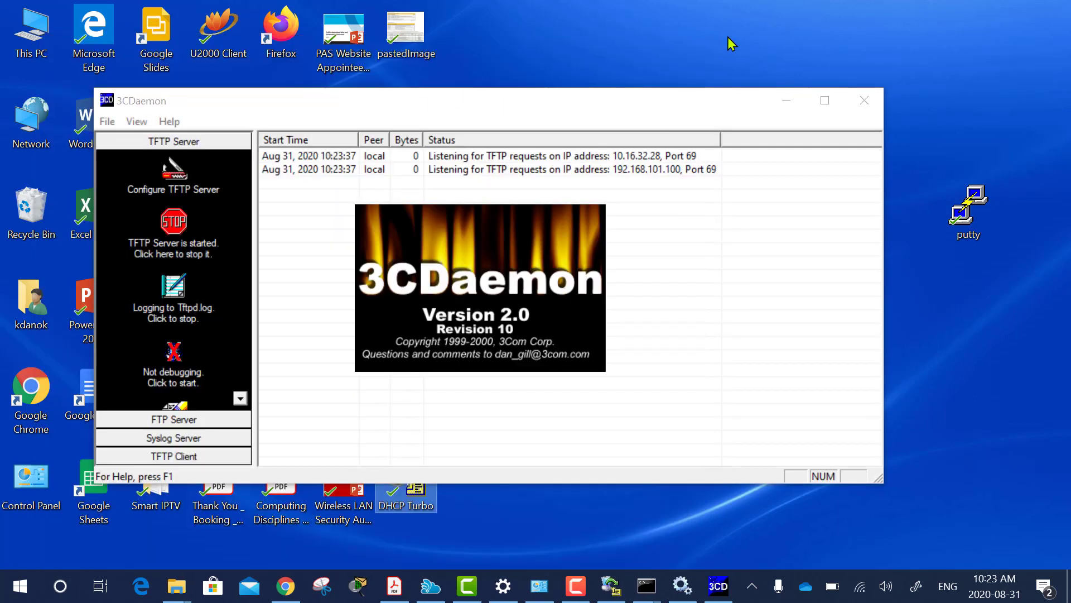
Move the 3CDaemon window up, view the FTP Server status on port 21, and open its configuration.
left_click_drag(527, 109, 565, 48)
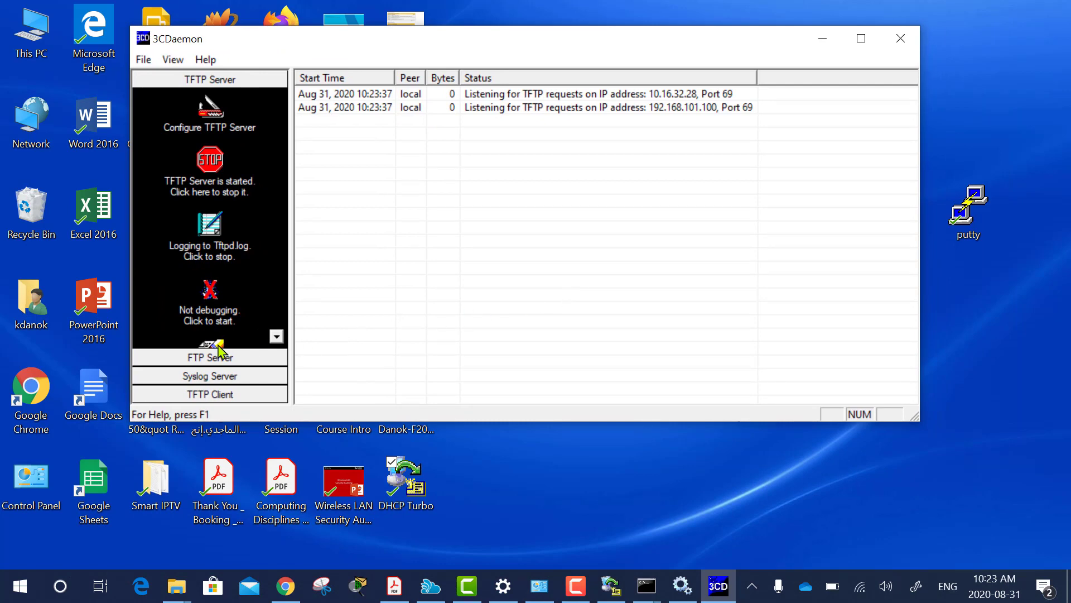
left_click(209, 359)
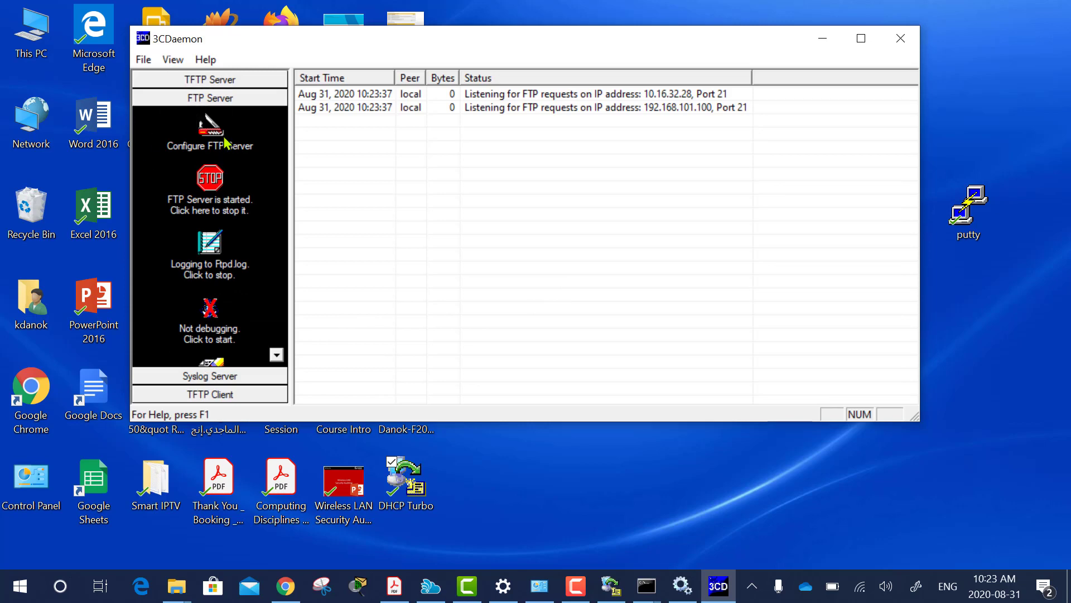
left_click(220, 141)
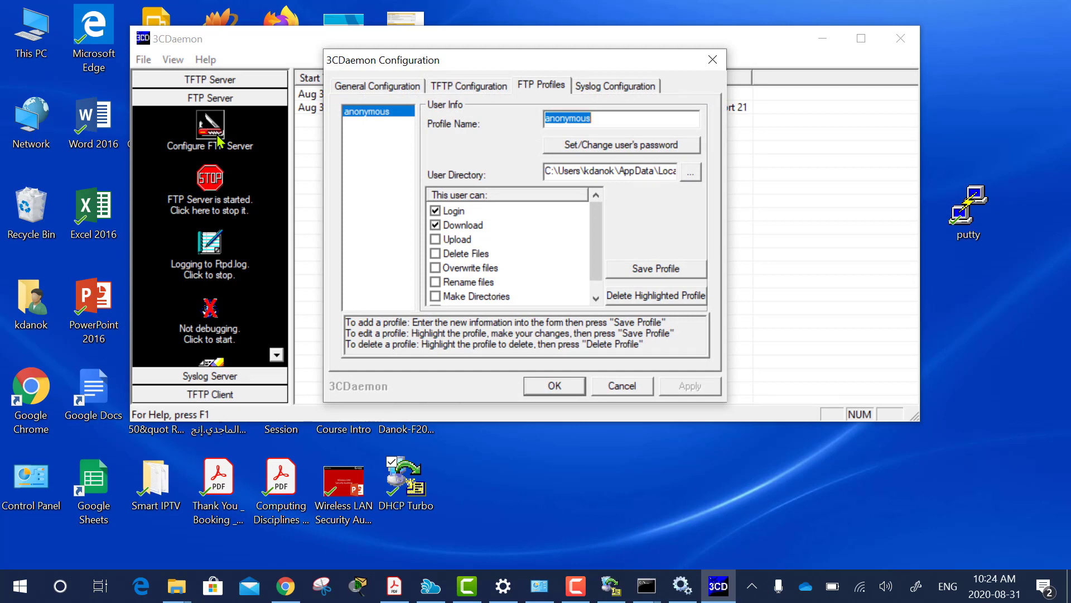
left_click(580, 593)
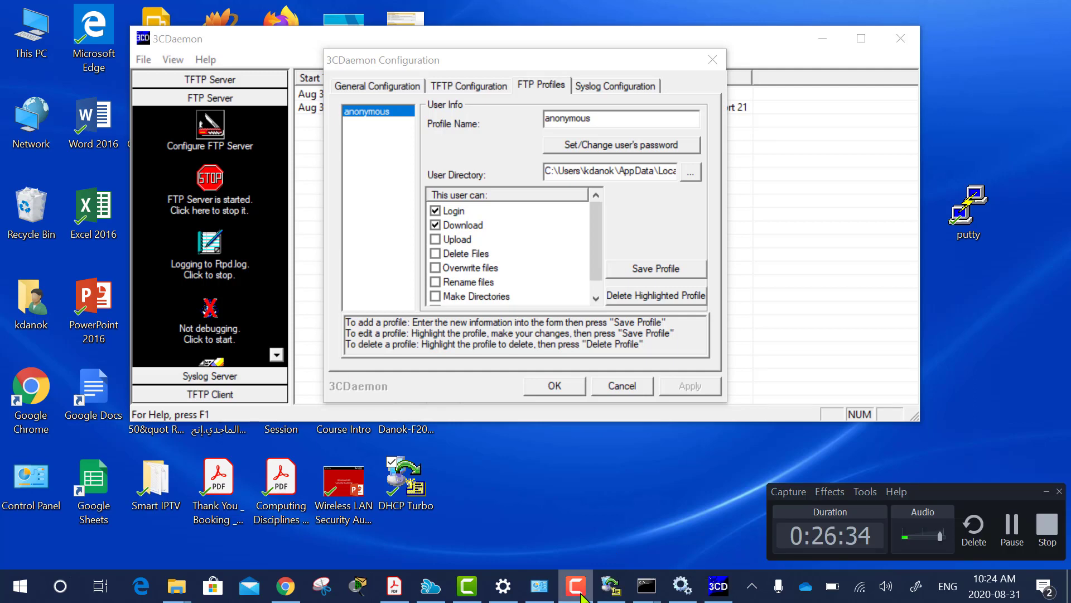
left_click(580, 594)
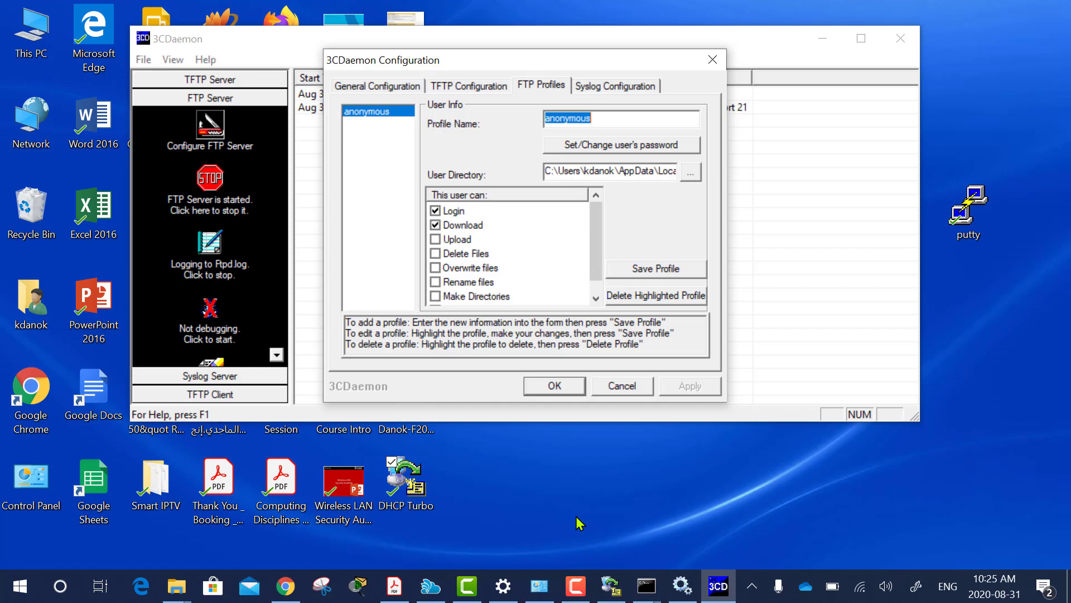
On the Backup and Restore page, replace FTP server 0.0.0.0 with 192.168.101.100.
left_click(285, 587)
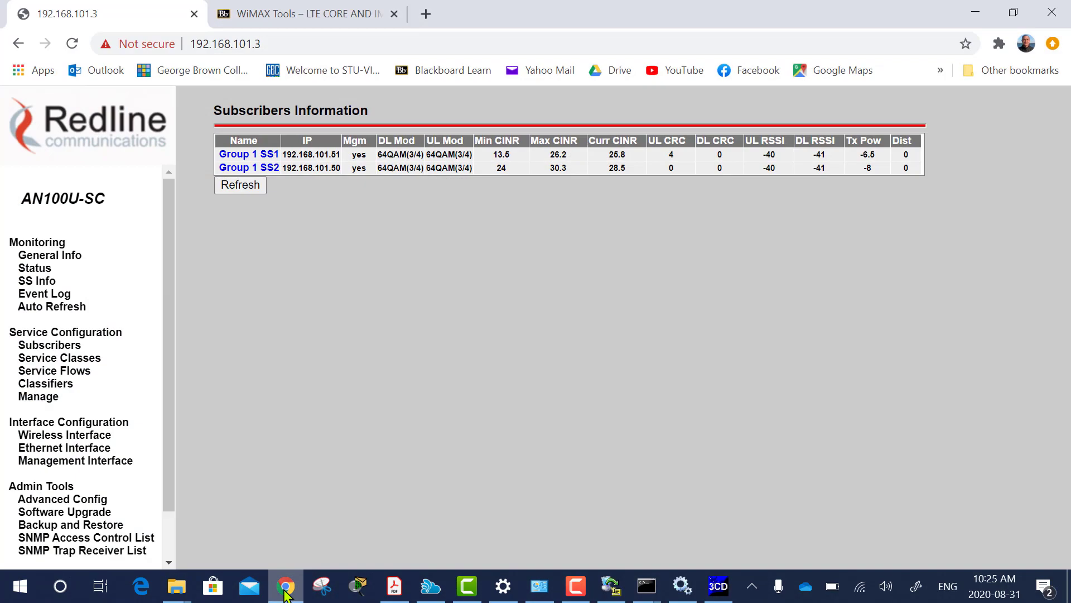
left_click_drag(168, 395, 162, 444)
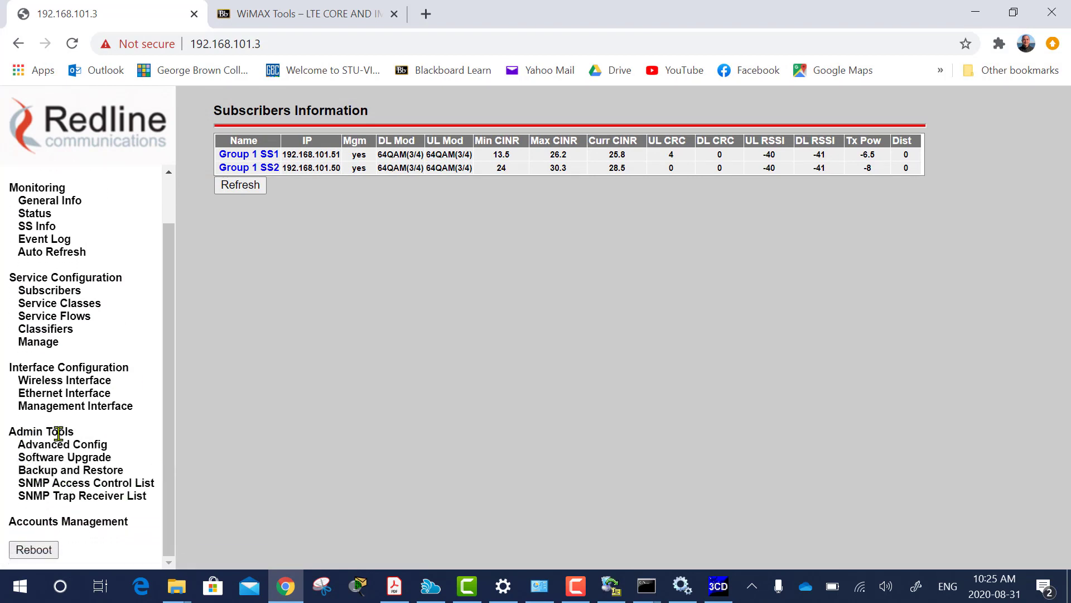
left_click(47, 472)
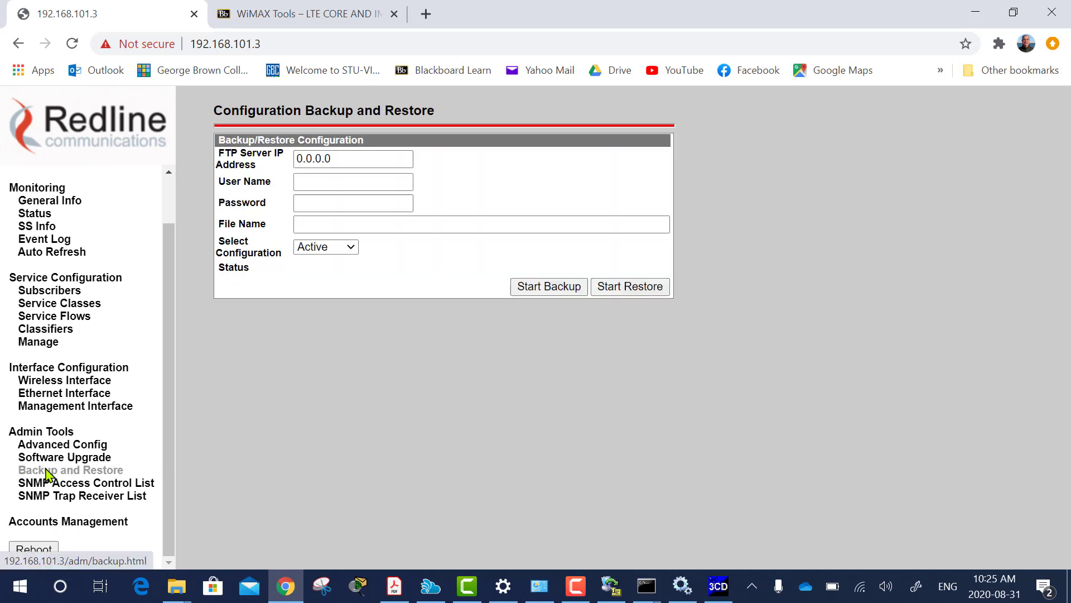
left_click(299, 160)
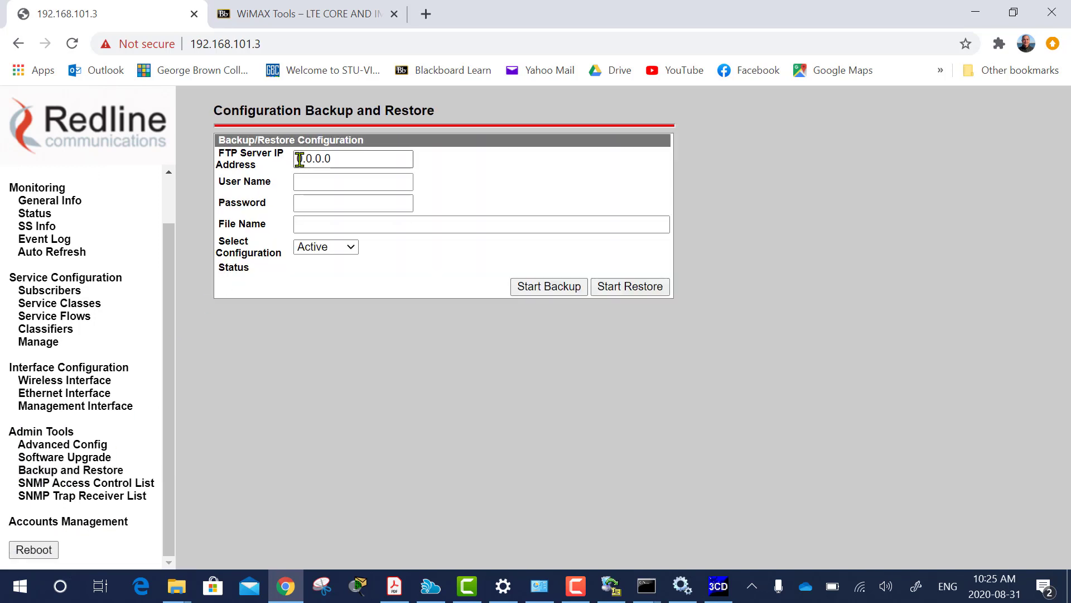
left_click_drag(299, 159, 349, 157)
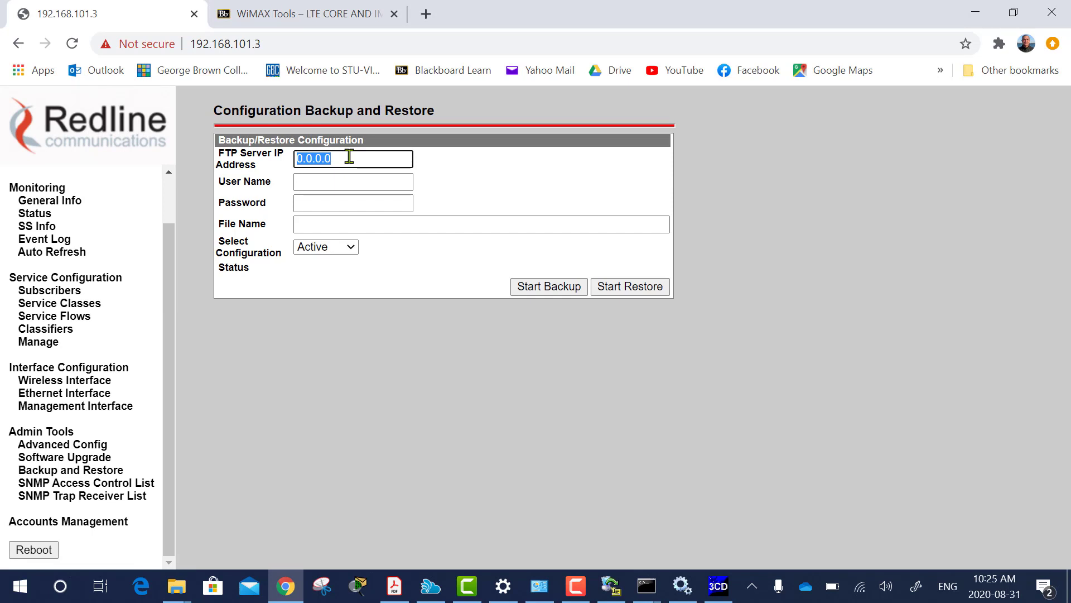
type("192.168.101.100")
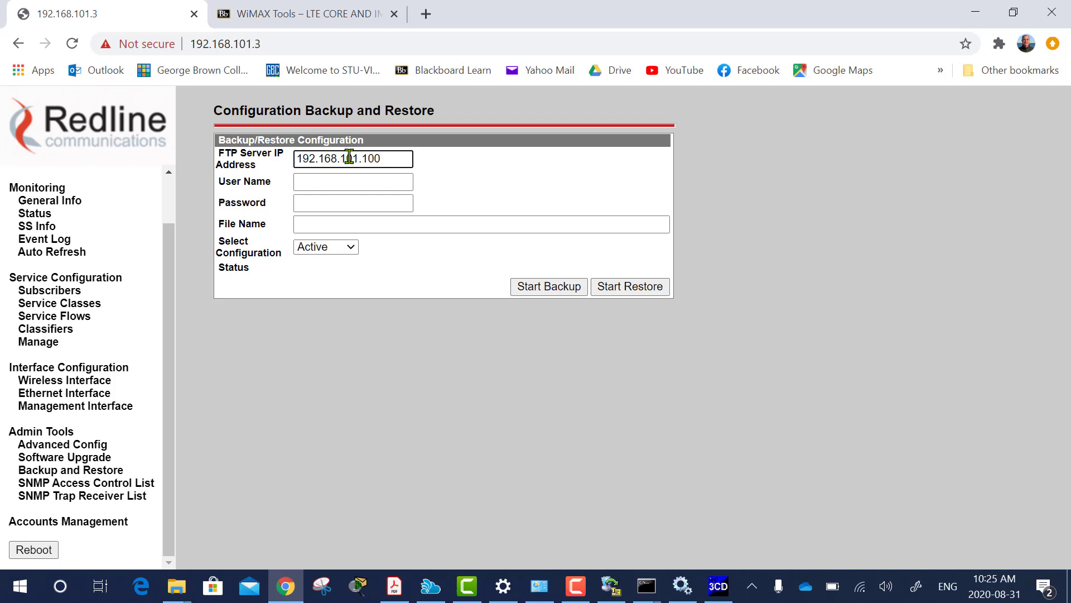
Enter the FTP user name and password and the backup file name 'BS Backup'.
left_click(340, 184)
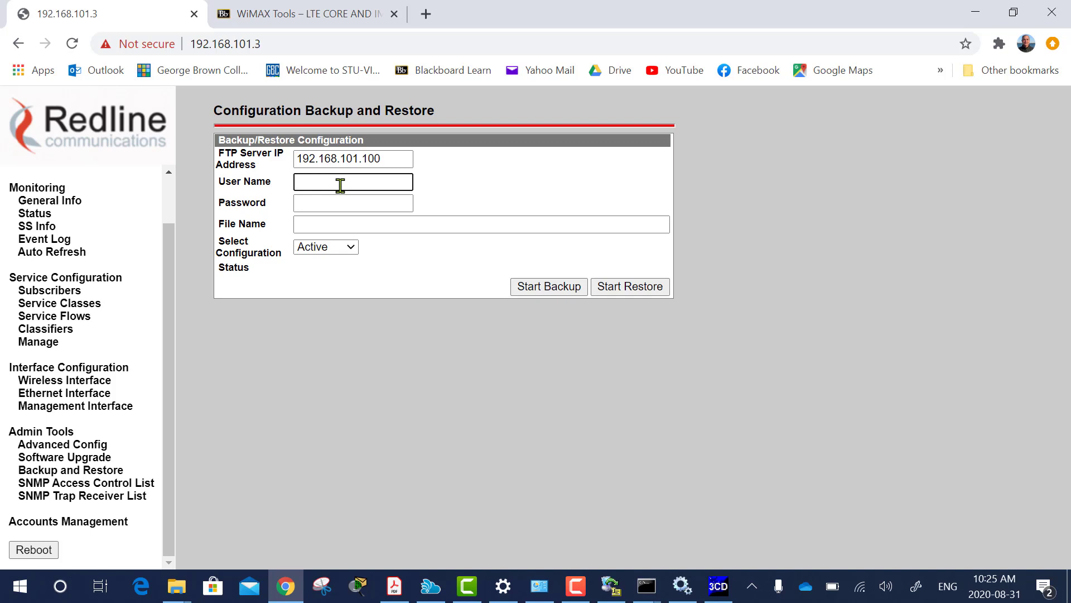
type("target")
left_click(327, 205)
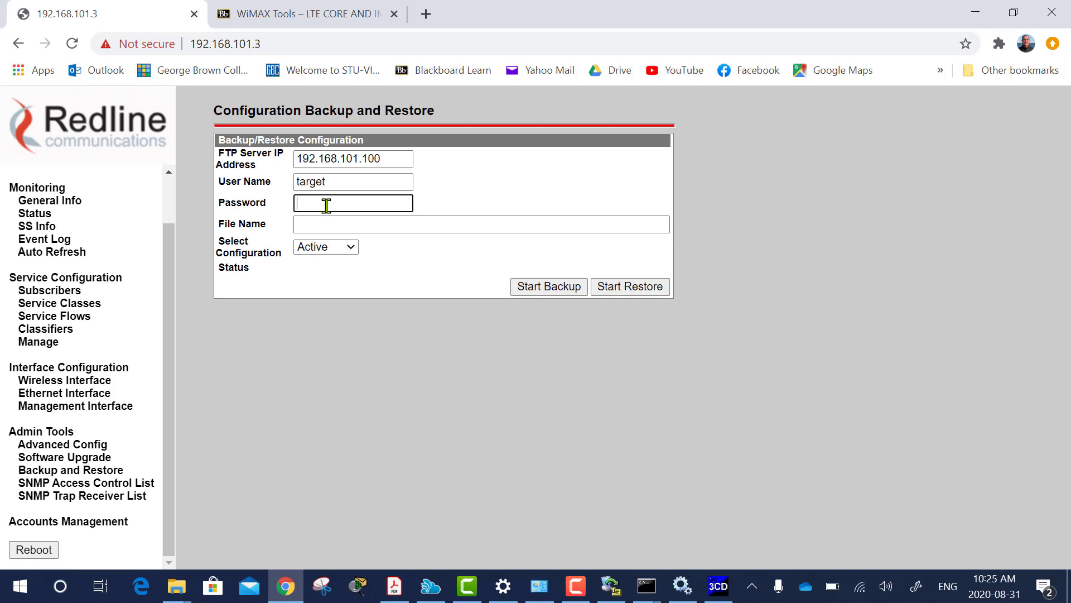
type("••••••")
left_click(319, 225)
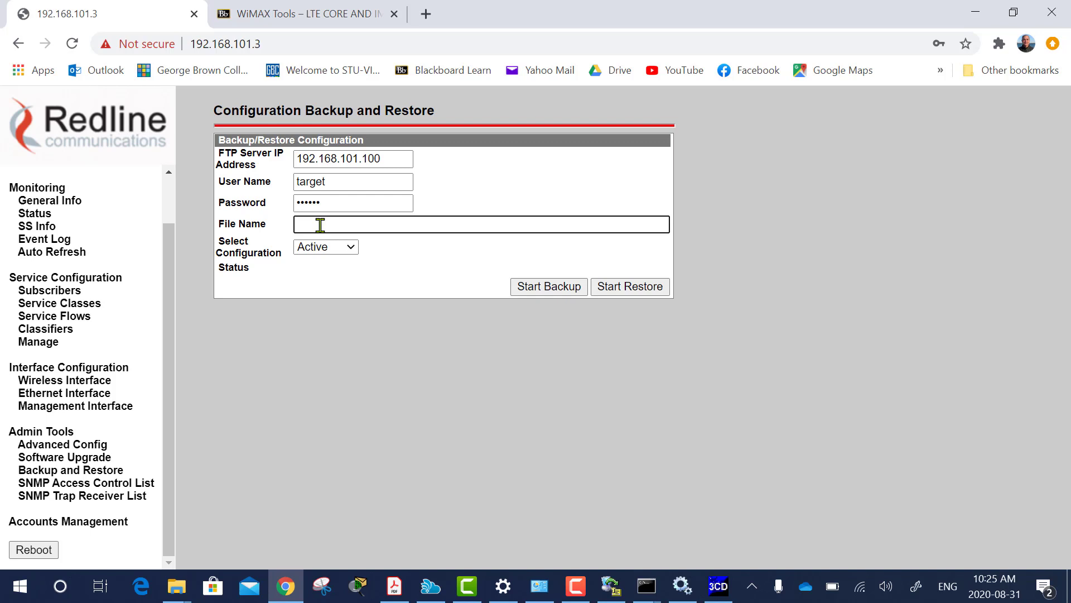
type("BS Backup")
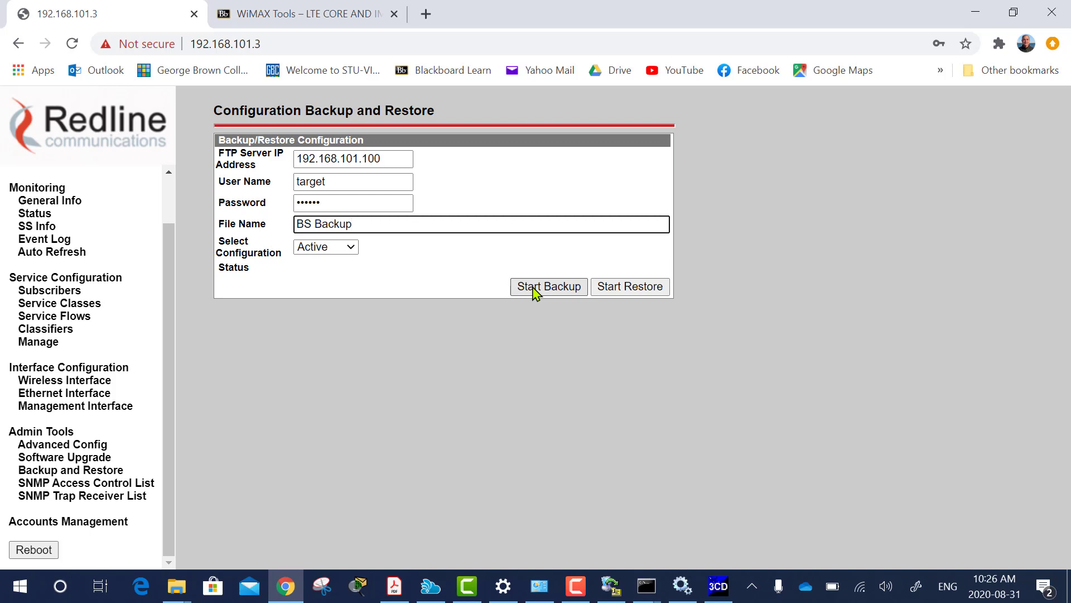
left_click(720, 586)
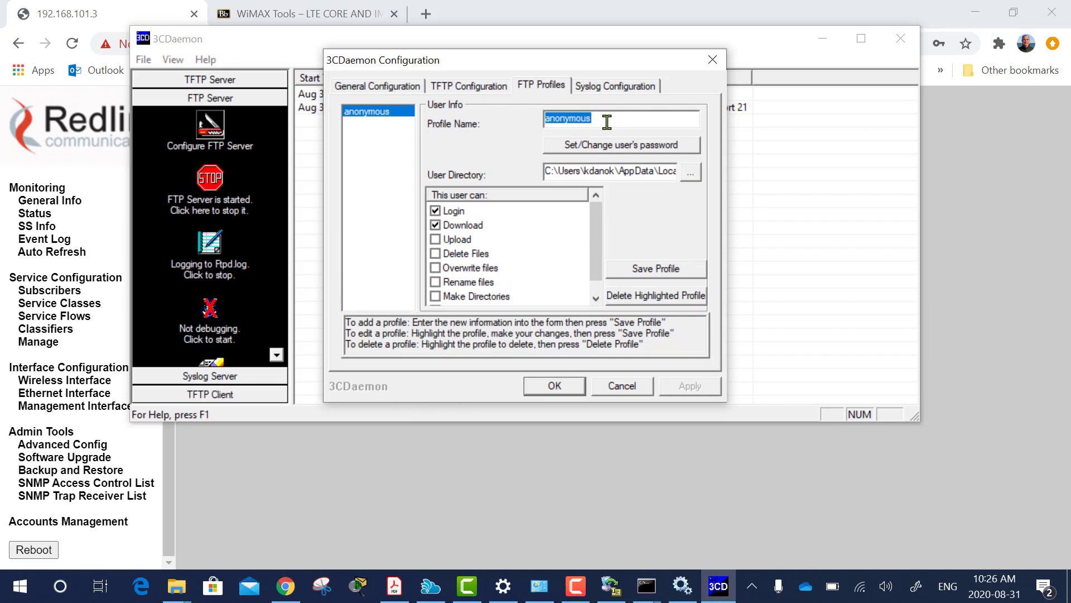
Name the new 3CDaemon FTP profile with the user name and set its password.
type("target")
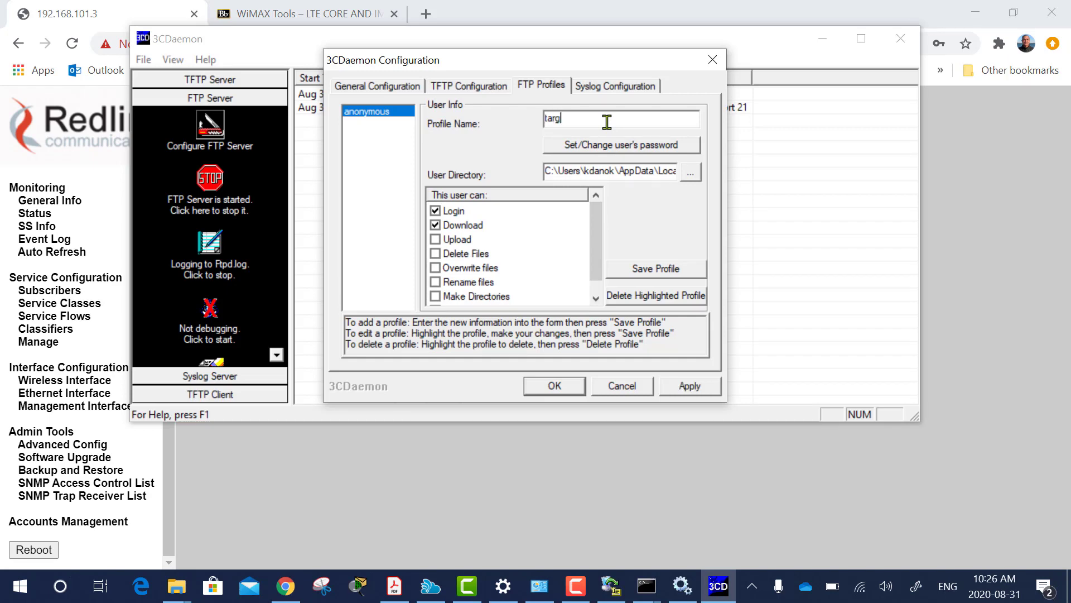
left_click(619, 148)
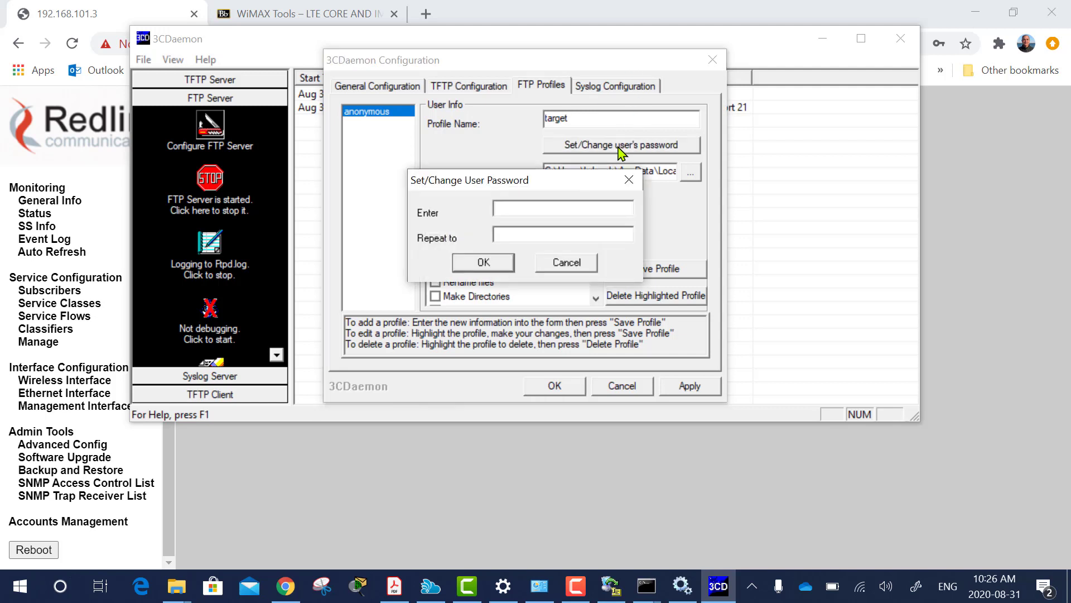
left_click(525, 235)
left_click(483, 263)
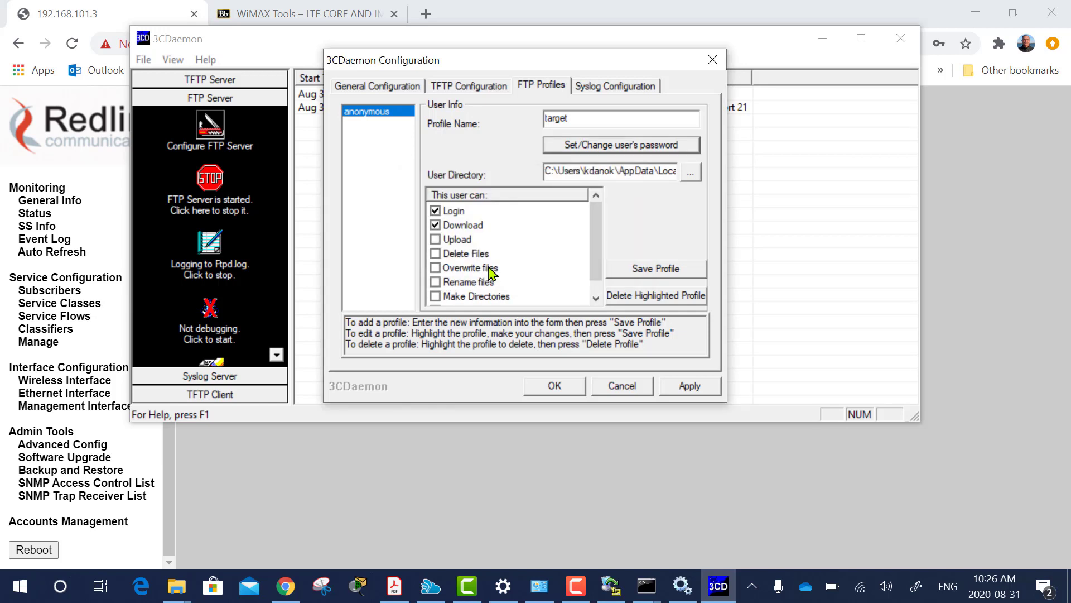
Allow uploads, set the Desktop as user directory, save the profile and close configuration.
left_click(435, 241)
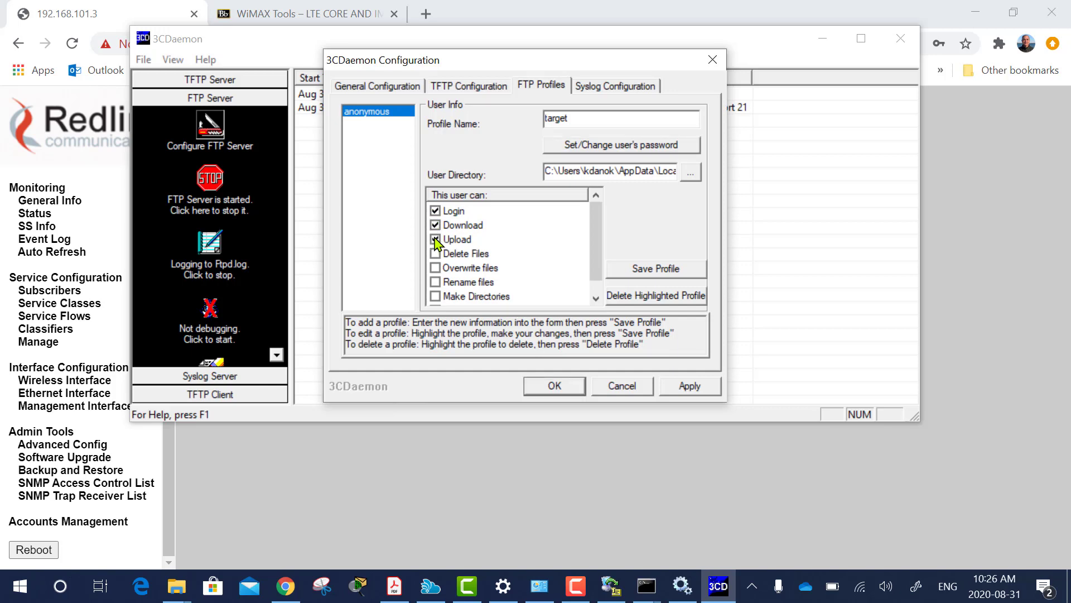
left_click(690, 174)
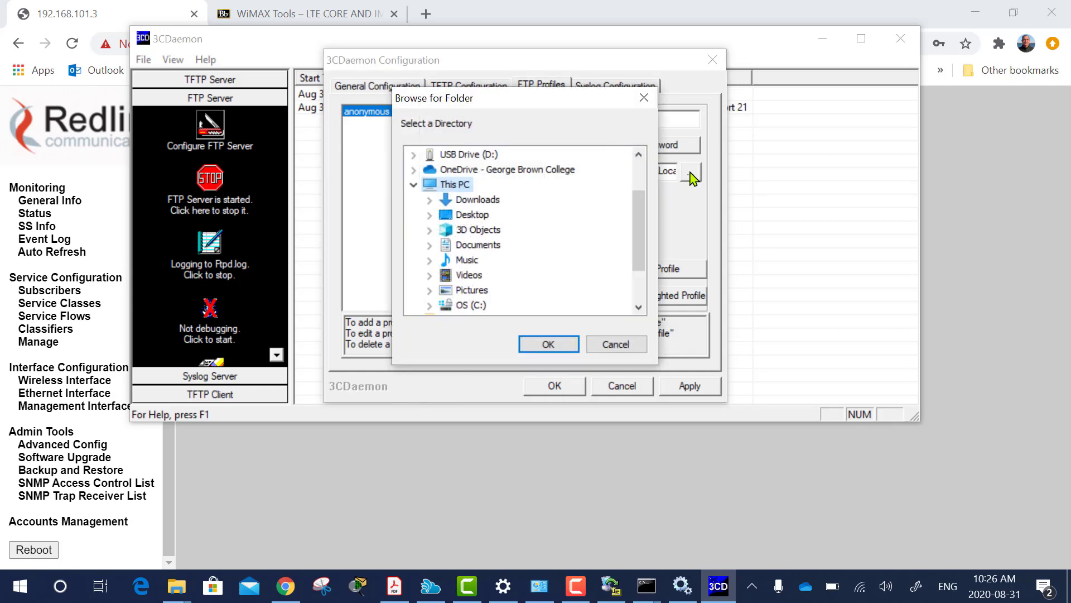
left_click(473, 218)
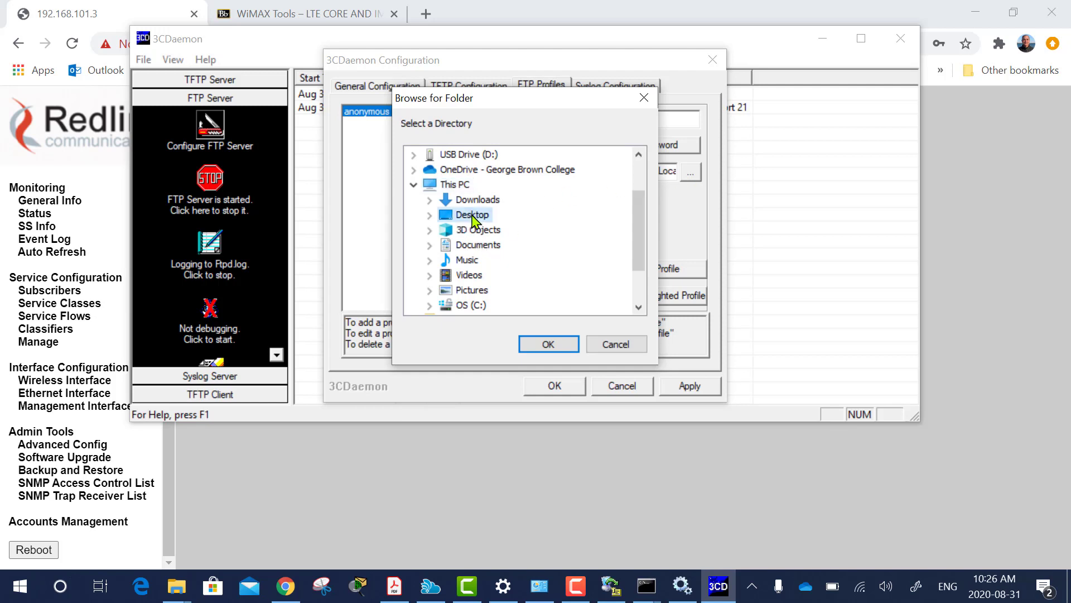
left_click(547, 345)
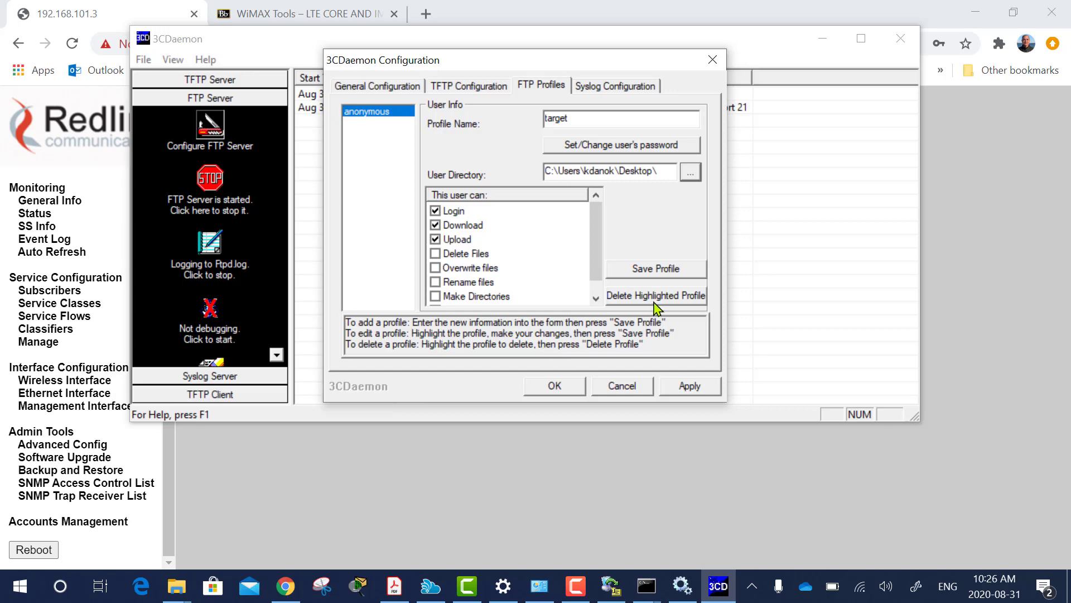
left_click(656, 271)
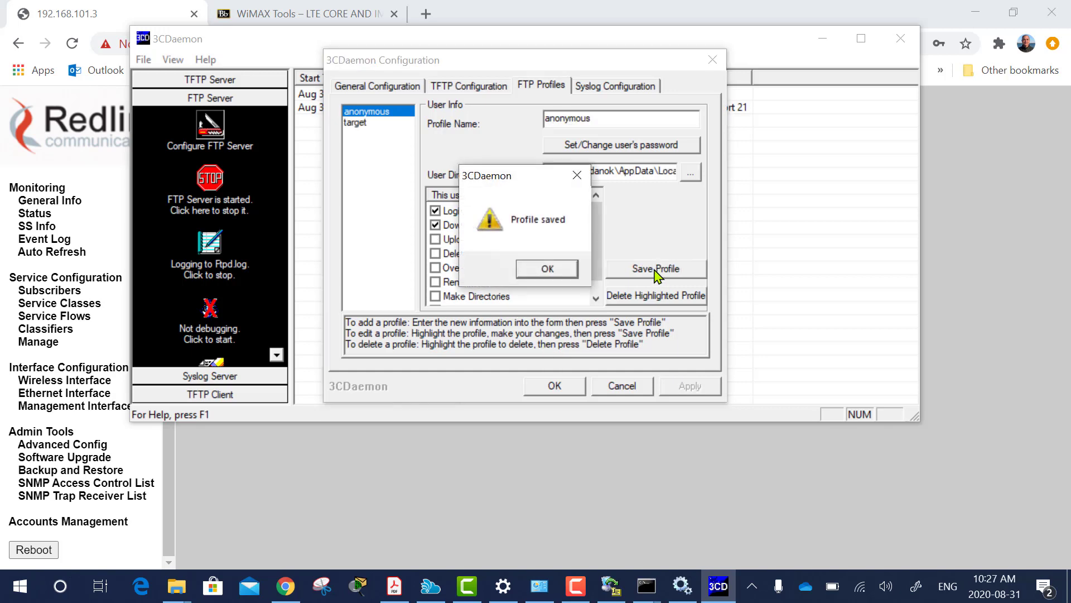
left_click(541, 271)
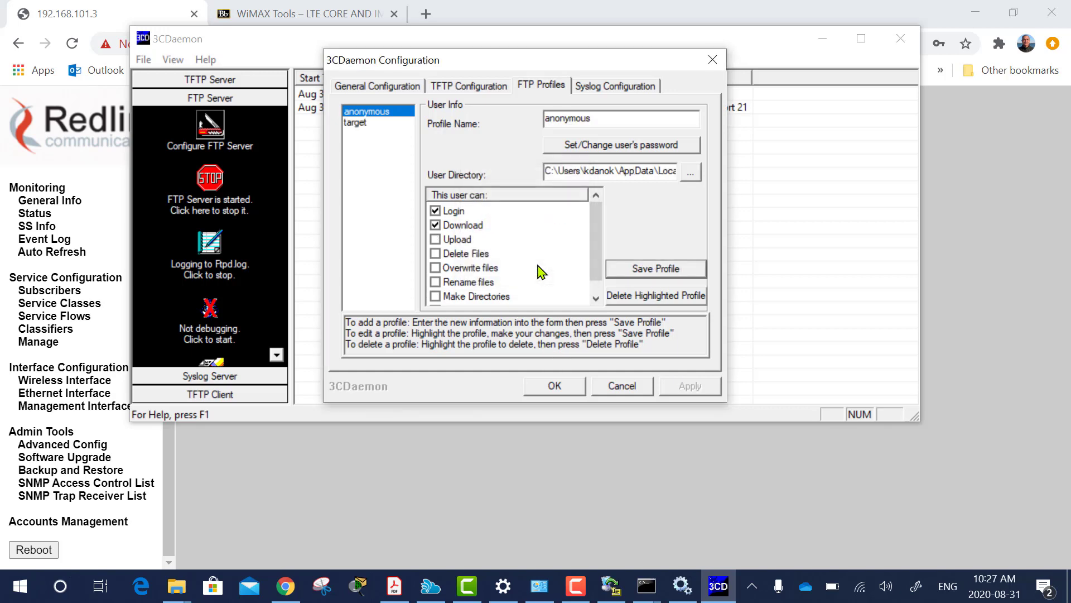
left_click(354, 127)
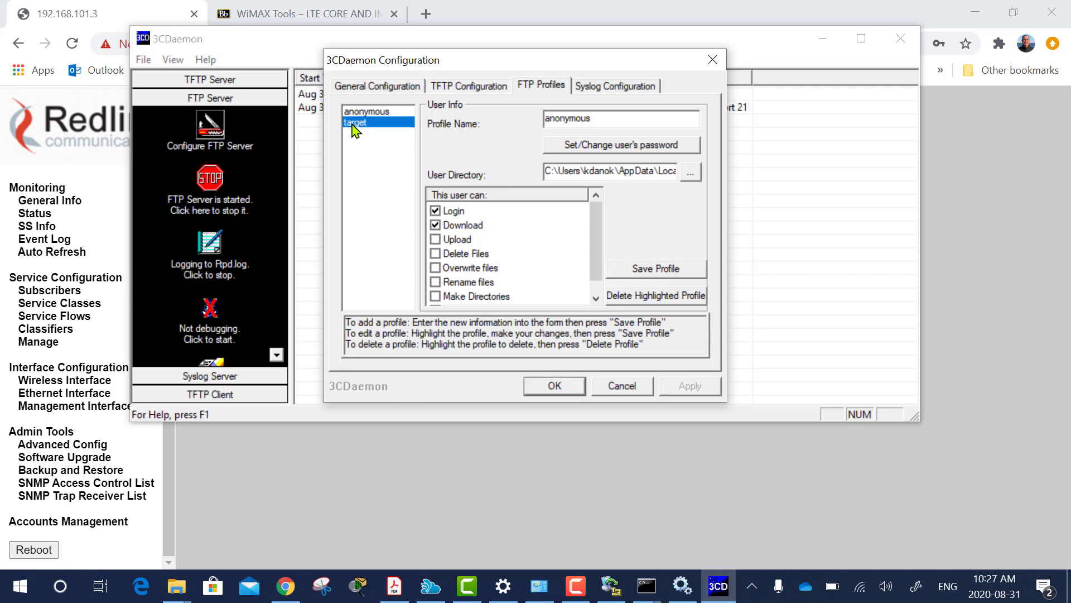
left_click(553, 386)
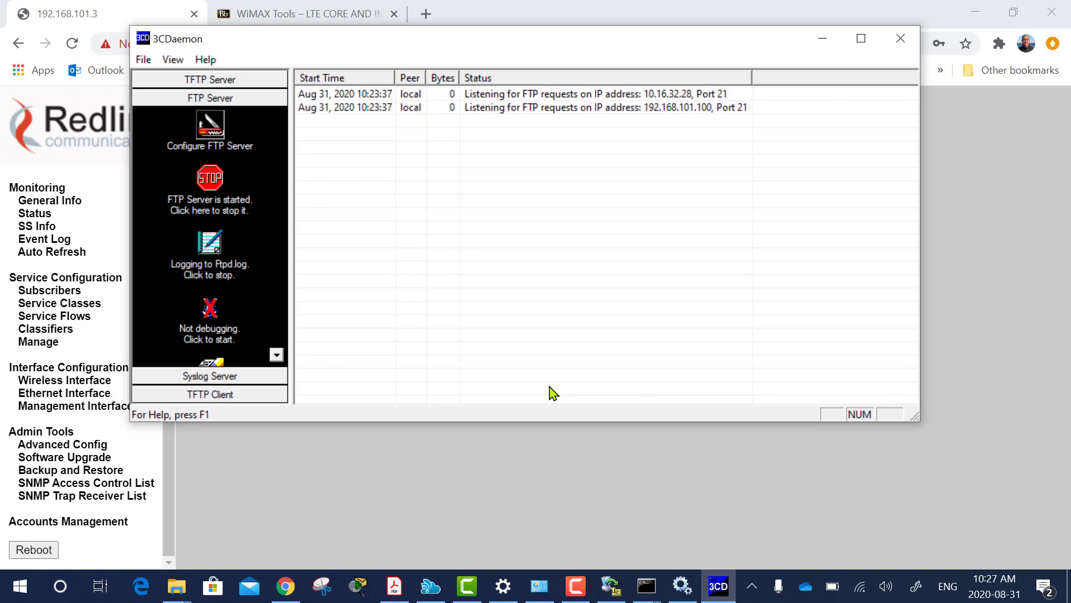
Back up the configuration over FTP and confirm the 23.4 KB 'BS Backup' file appears on the Desktop.
left_click(454, 473)
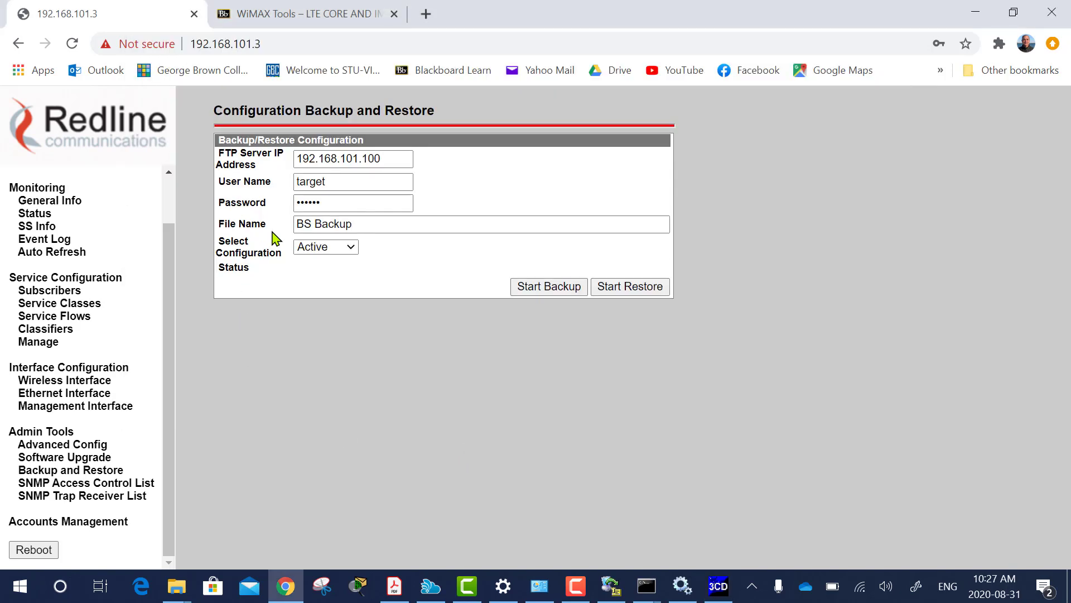
left_click(543, 288)
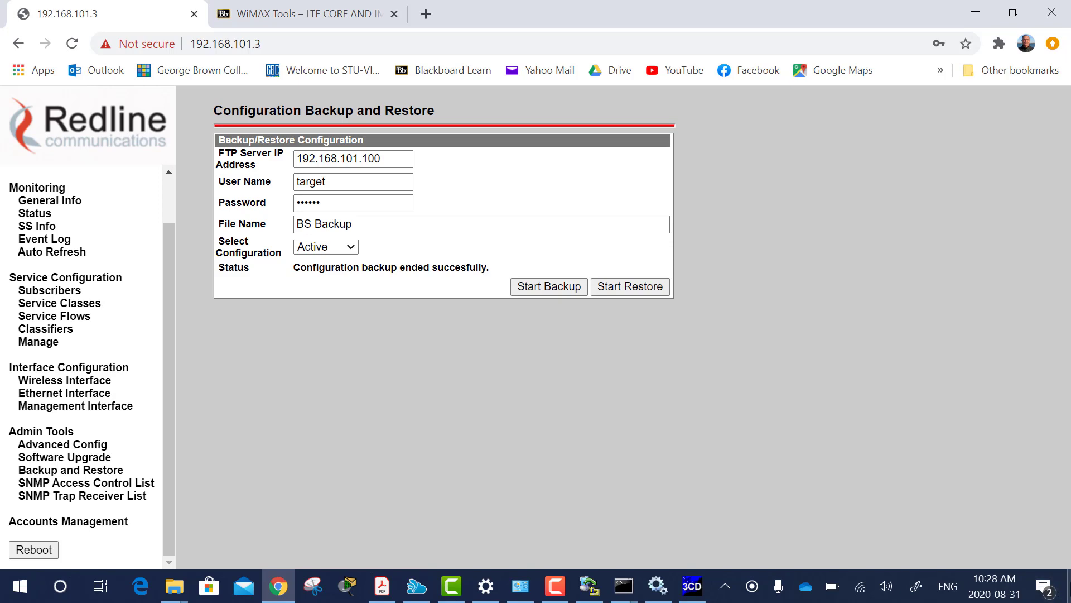
left_click(1069, 586)
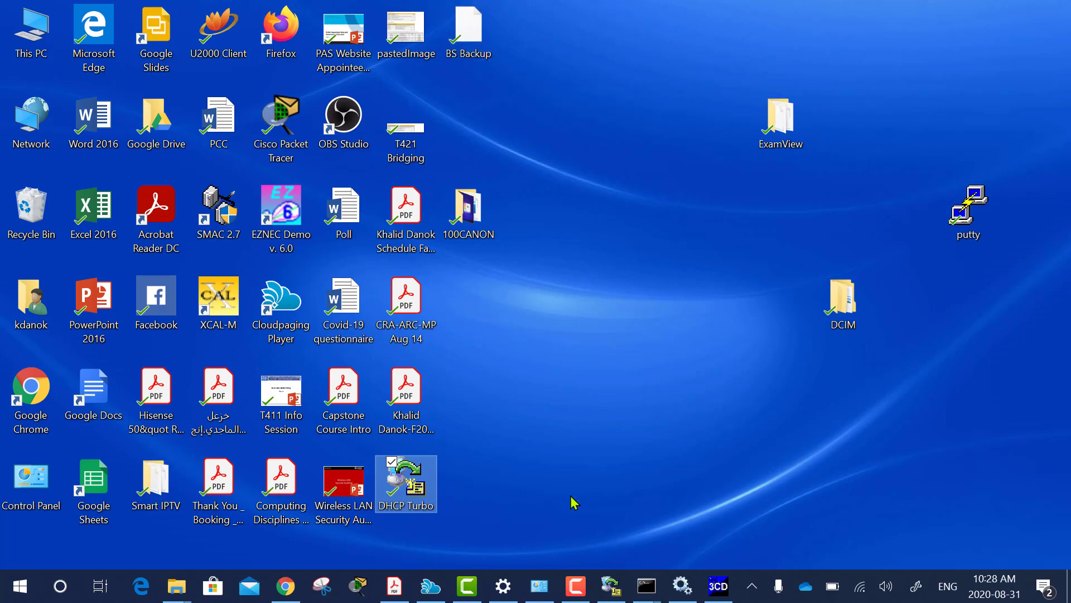
left_click(287, 593)
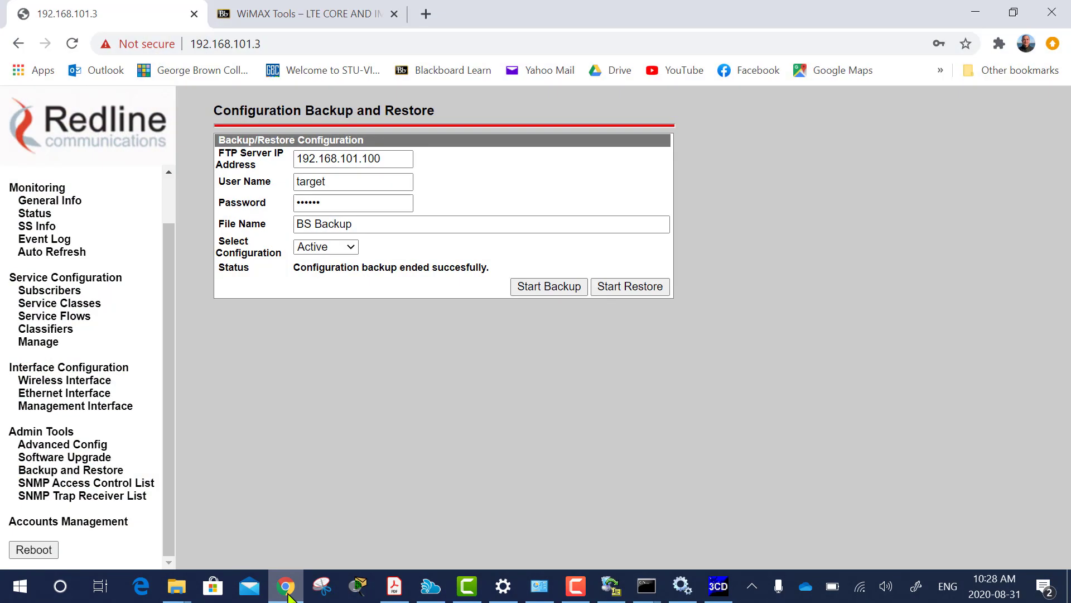
Go to the Classifiers page and delete classifiers 5.1, 6.1, 7.1 and 8.1.
left_click(49, 308)
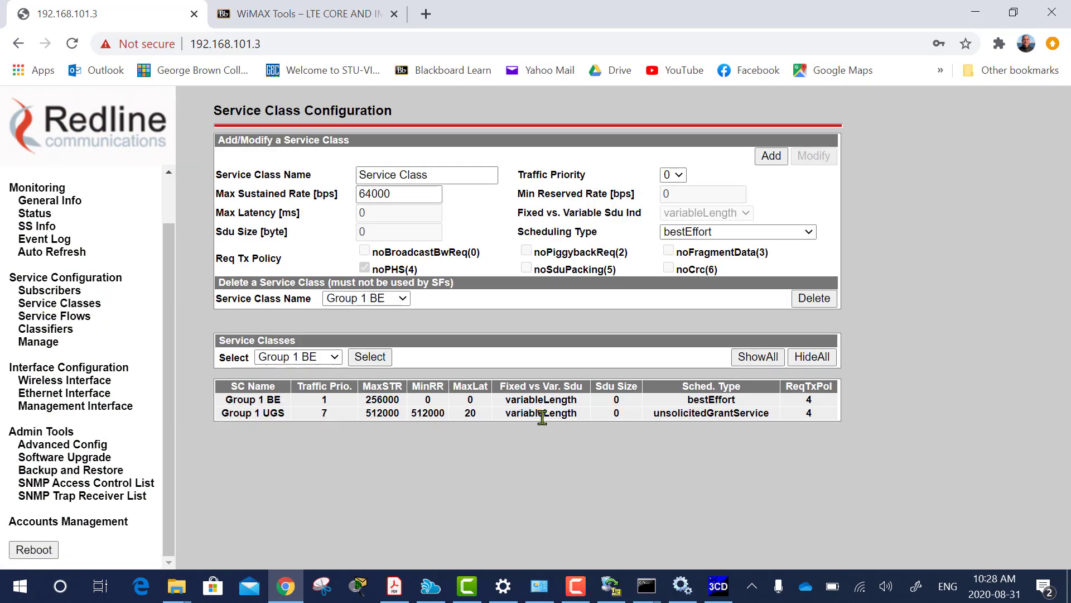
left_click(66, 315)
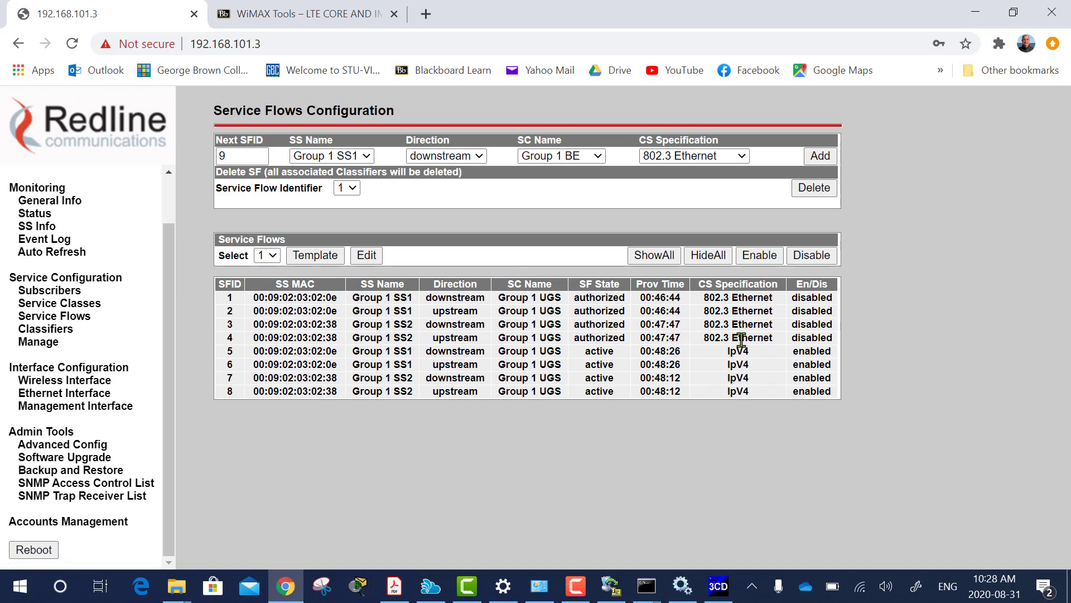
left_click(33, 329)
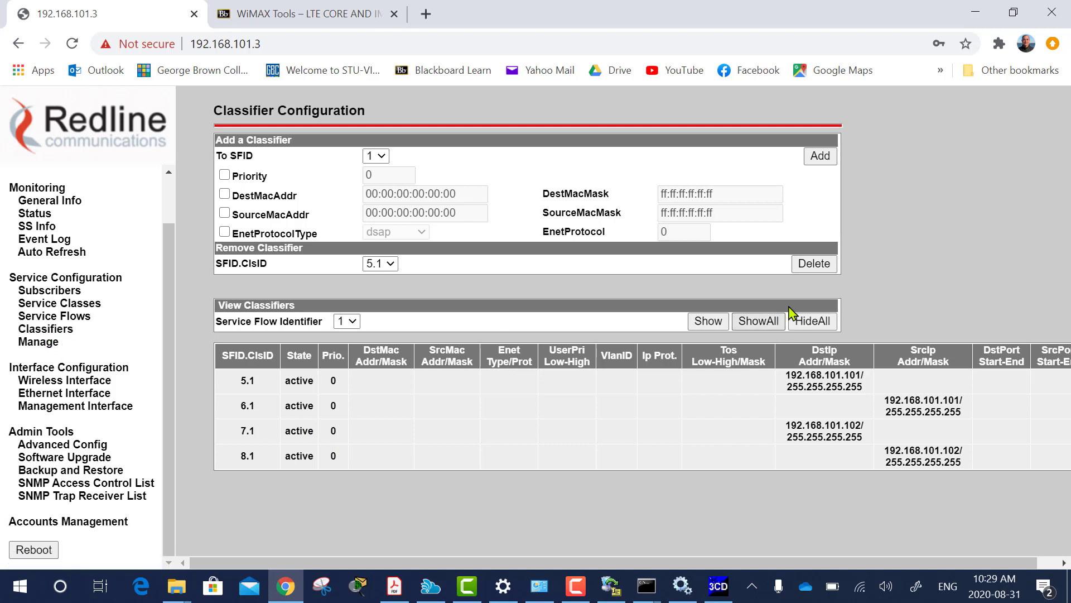
left_click(812, 268)
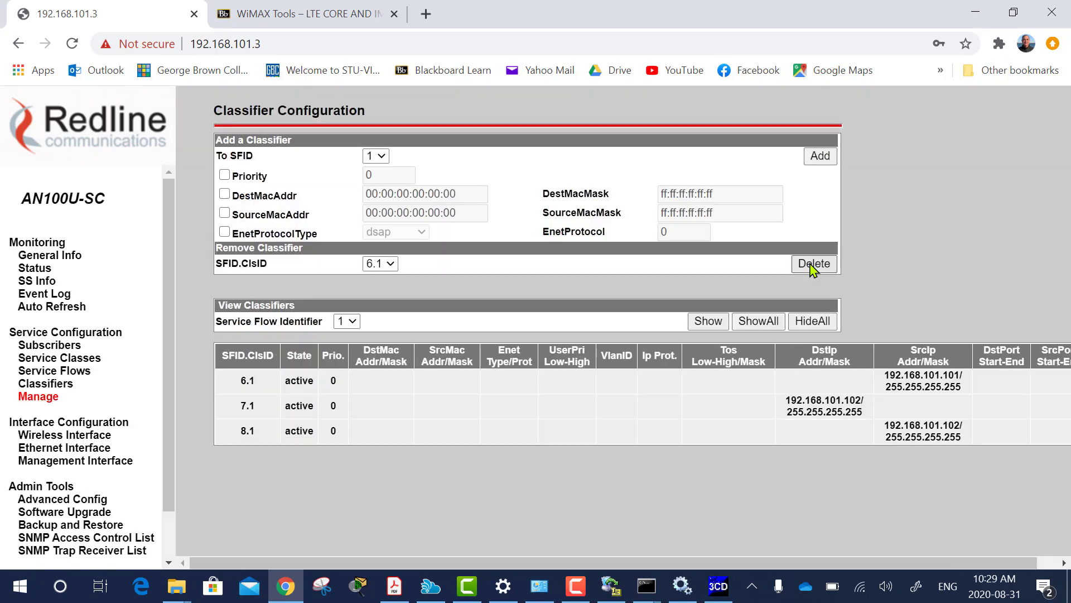
left_click(811, 267)
left_click(812, 267)
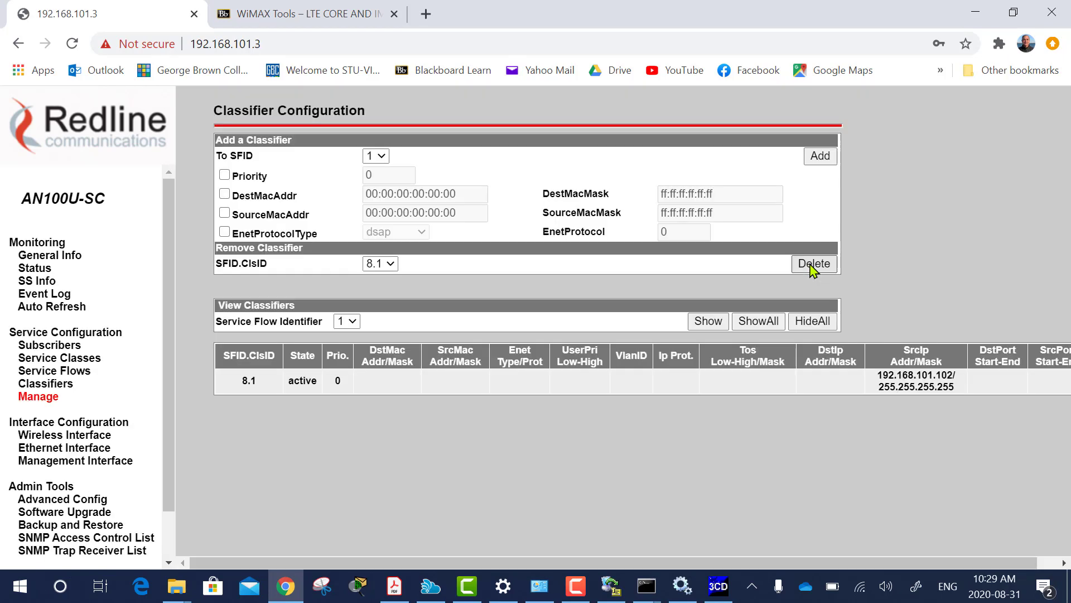
left_click(812, 267)
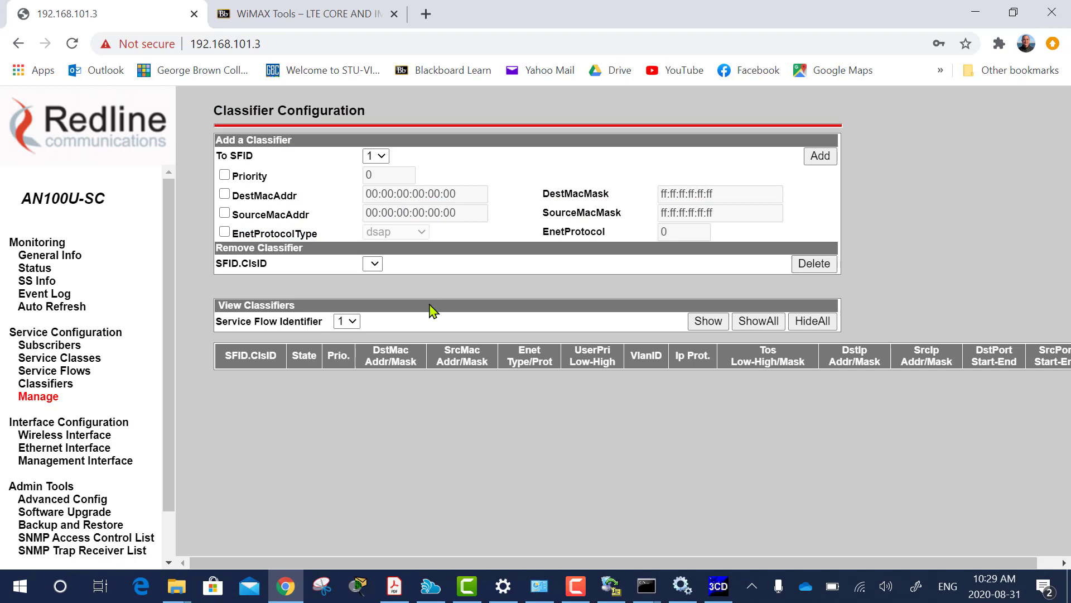
Save the service configuration under Manage, then review Service Flows and the empty classifier table.
left_click(36, 397)
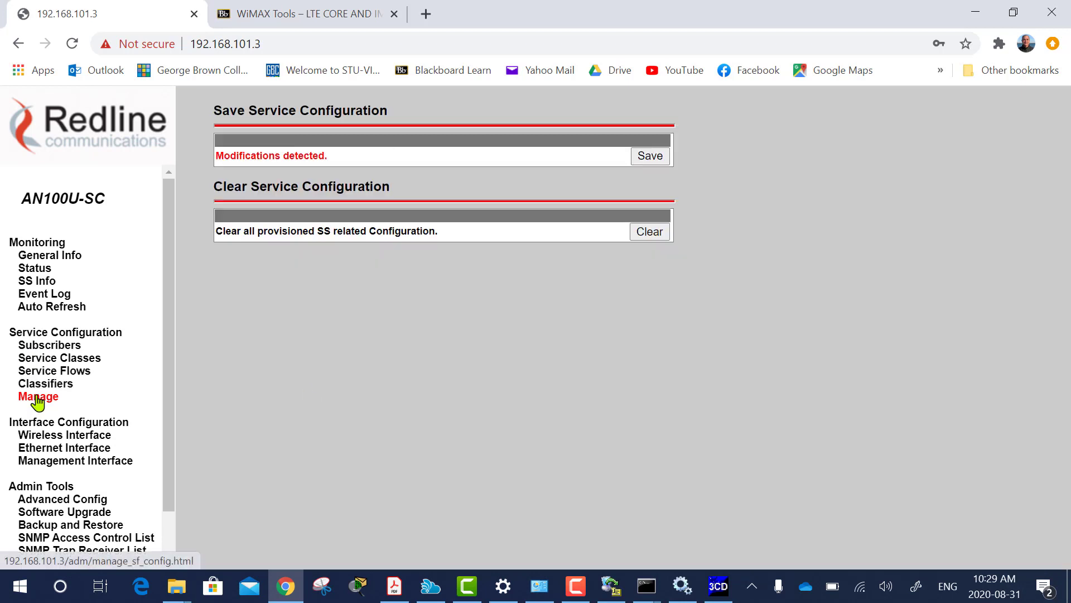
left_click(656, 159)
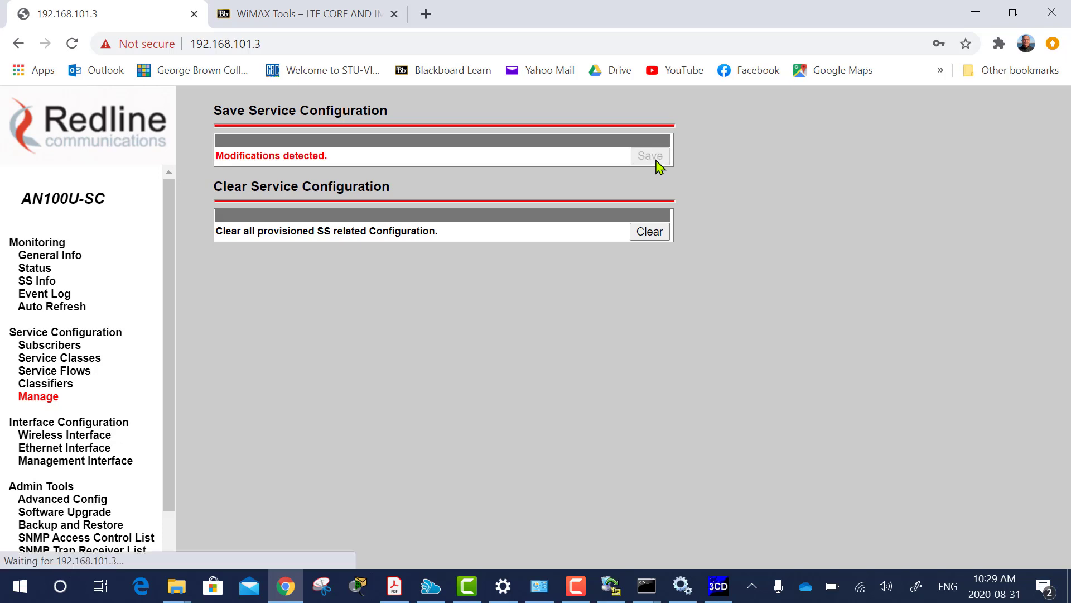
left_click(47, 385)
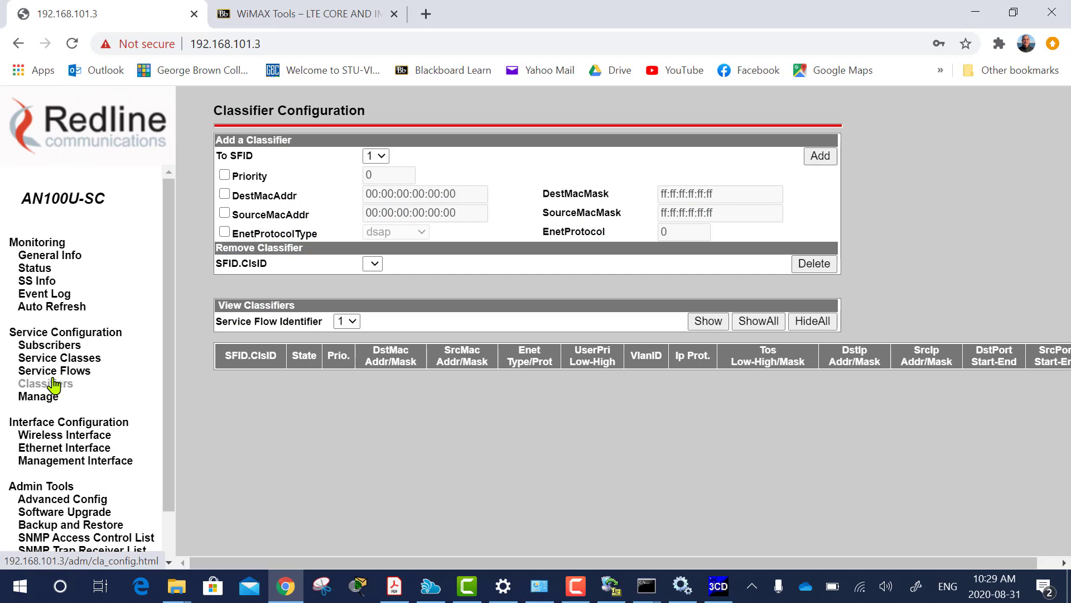
left_click(59, 371)
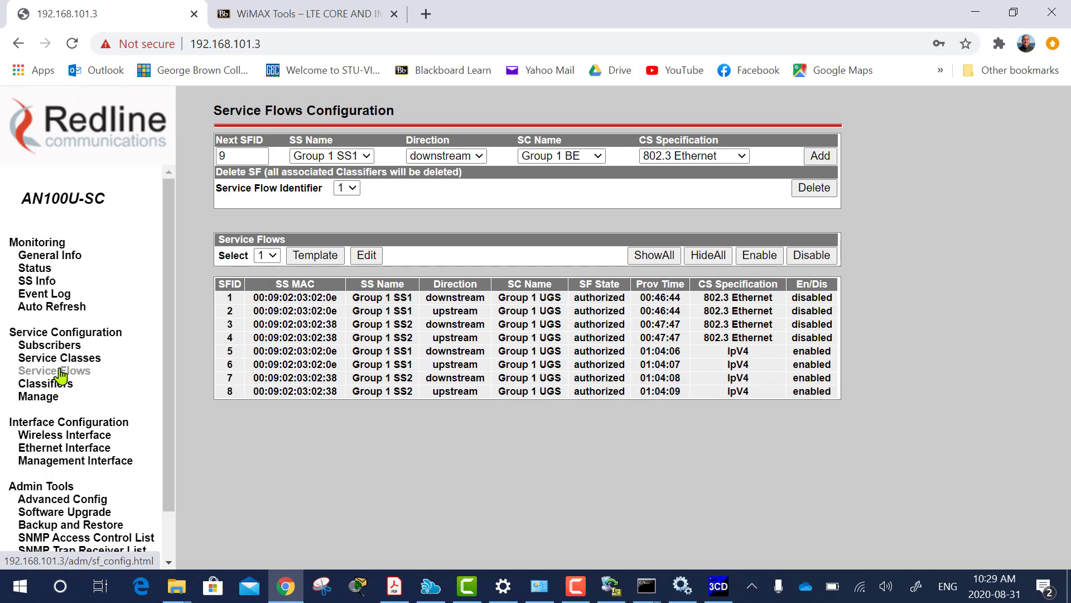
left_click(53, 385)
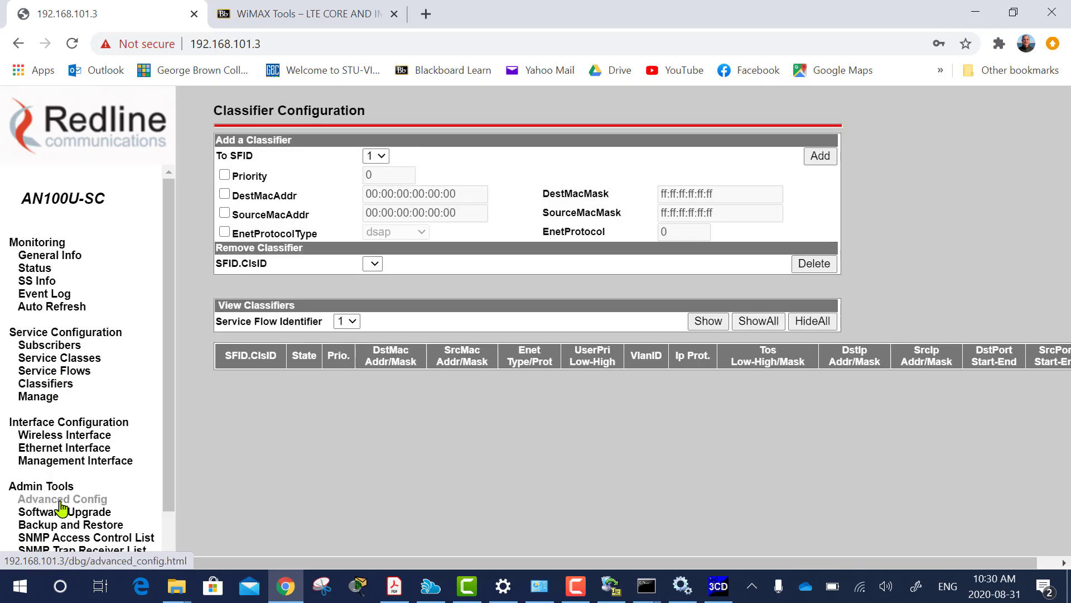
scroll(72, 471, "down", 1)
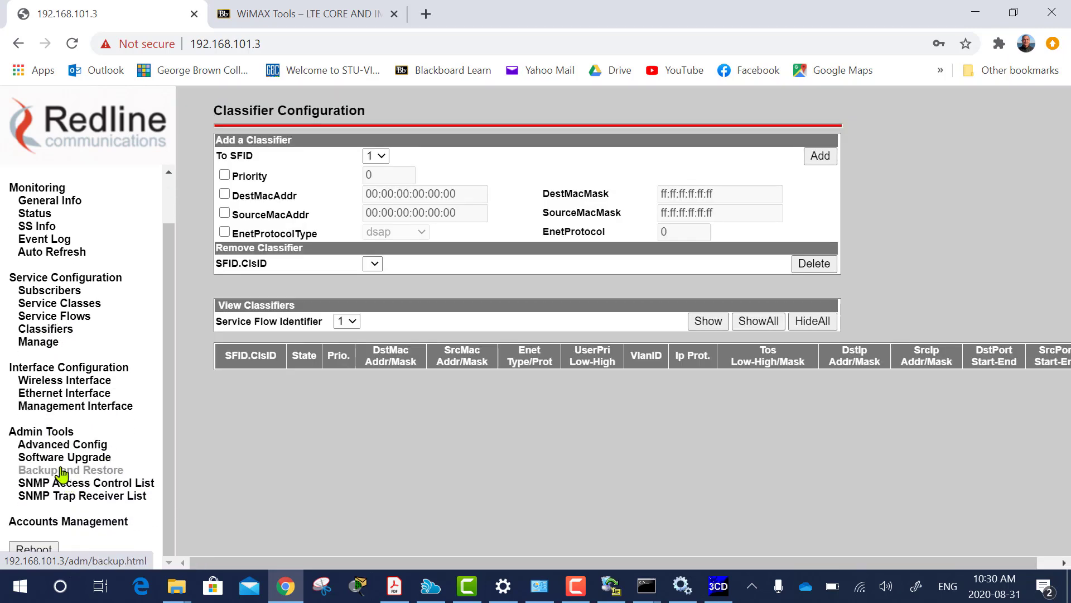
Start restoring the configuration from 'BS Backup' on 192.168.101.100 and accept the reboot warning.
left_click(62, 471)
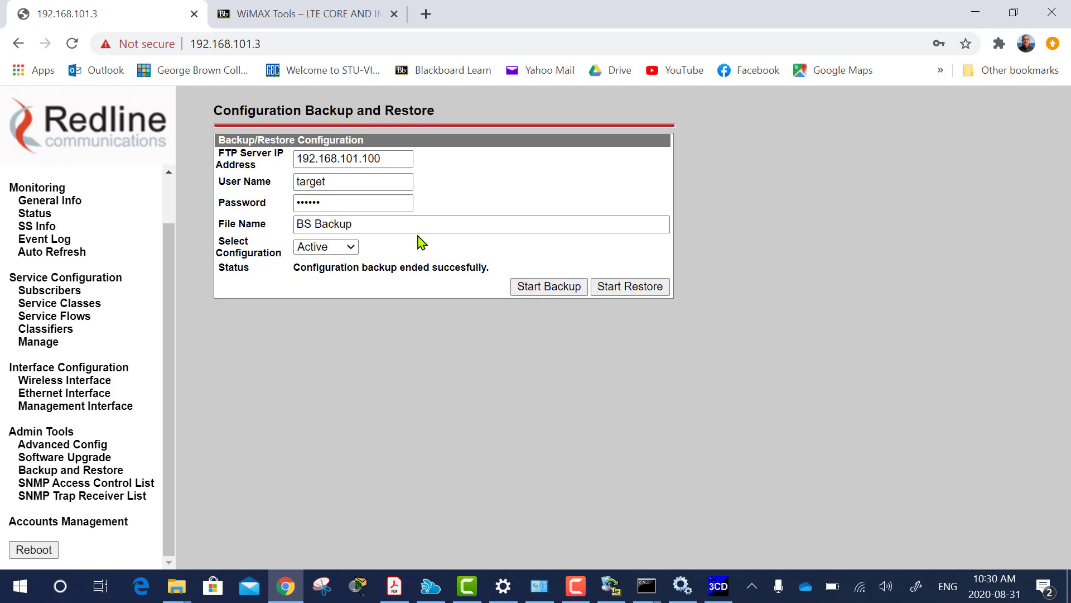
left_click(618, 288)
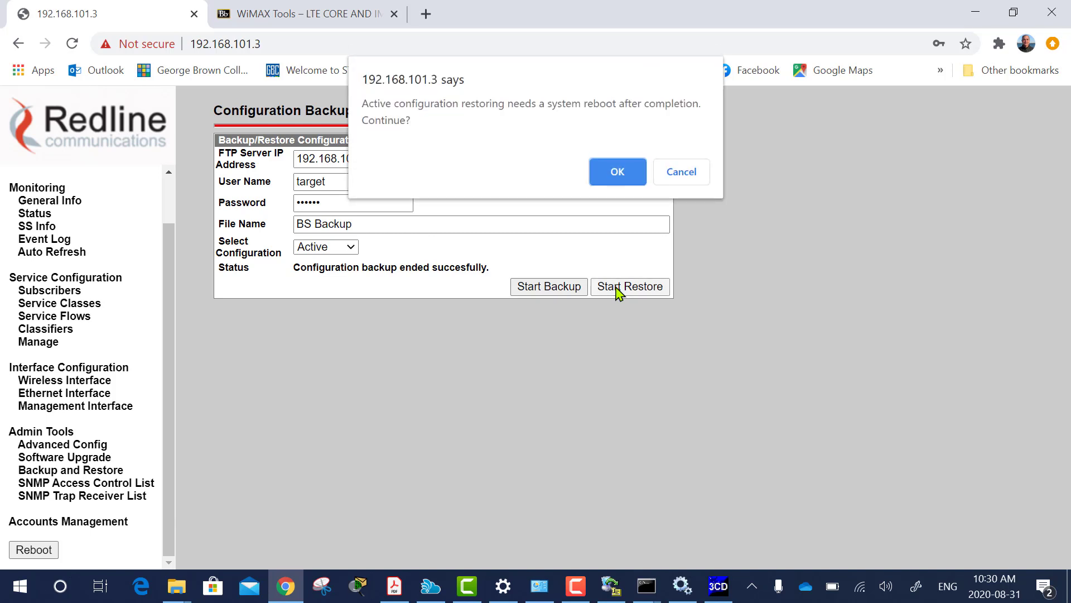
left_click(613, 172)
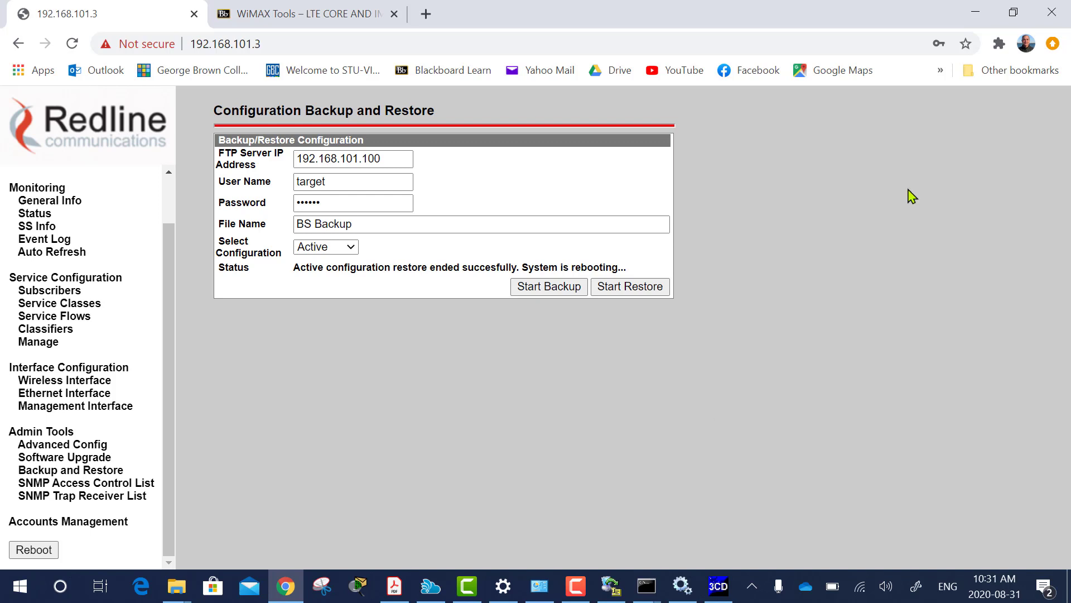
Refresh SS Info until SS1 and SS2 show 192.168.101.51 and 192.168.101.50 at 64QAM(3/4).
left_click(41, 229)
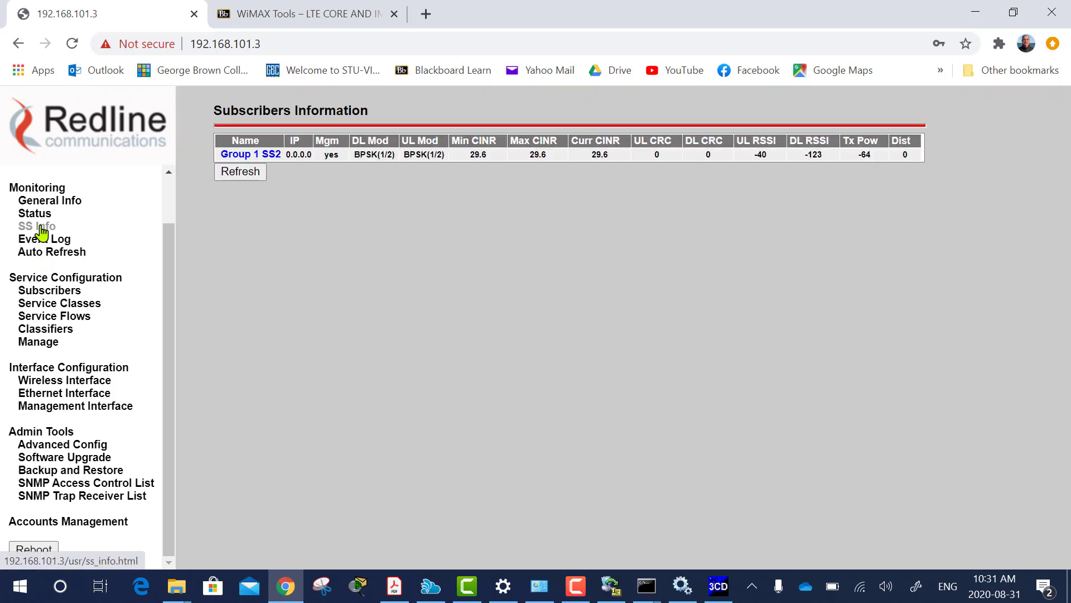
left_click(240, 173)
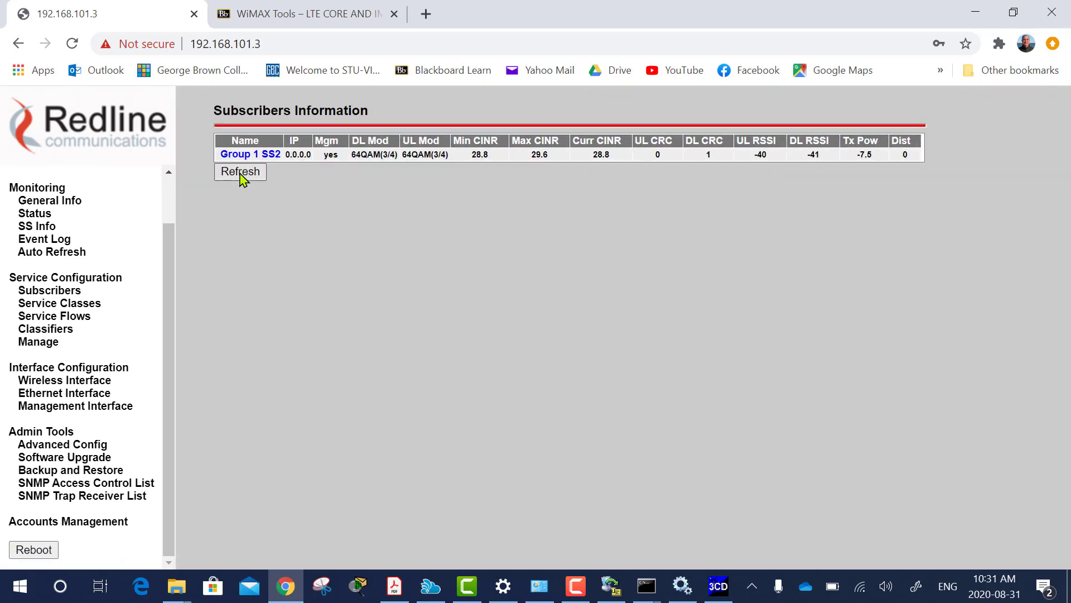
left_click(240, 173)
left_click(241, 173)
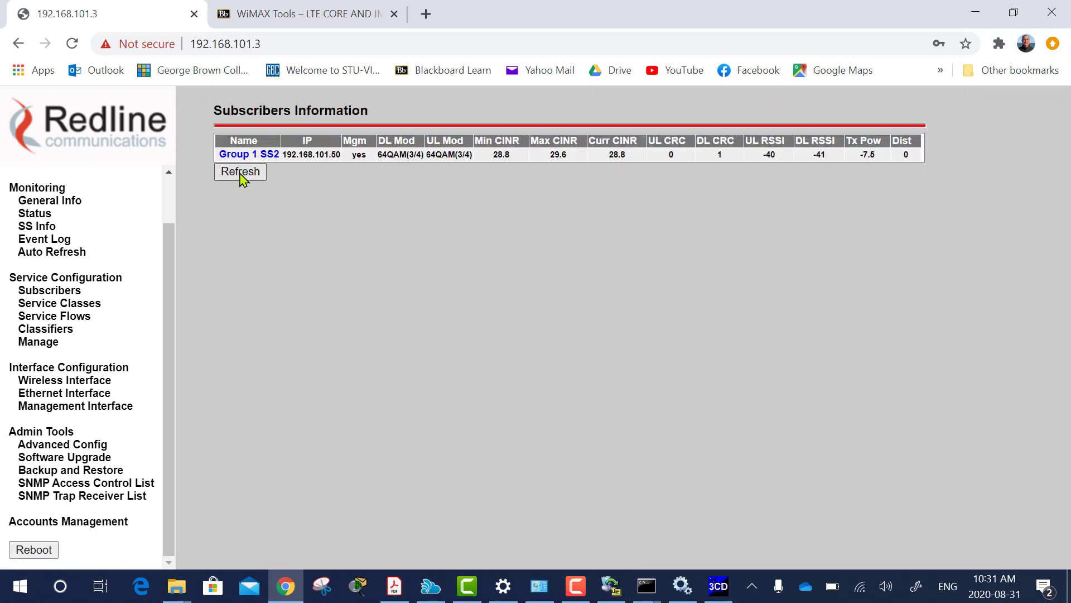
left_click(240, 173)
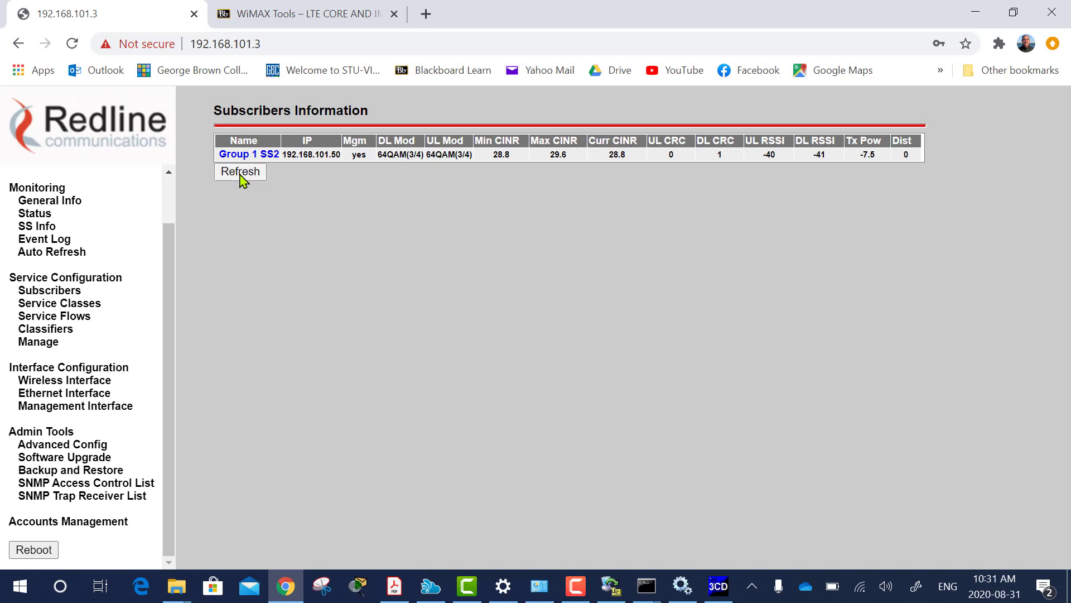
left_click(240, 174)
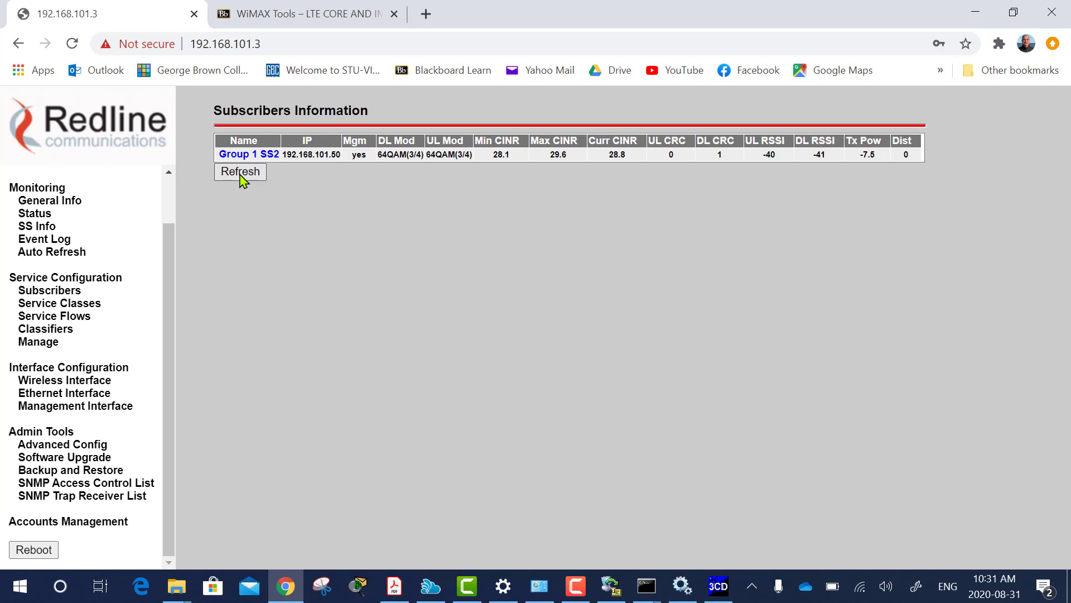
left_click(241, 174)
left_click(242, 176)
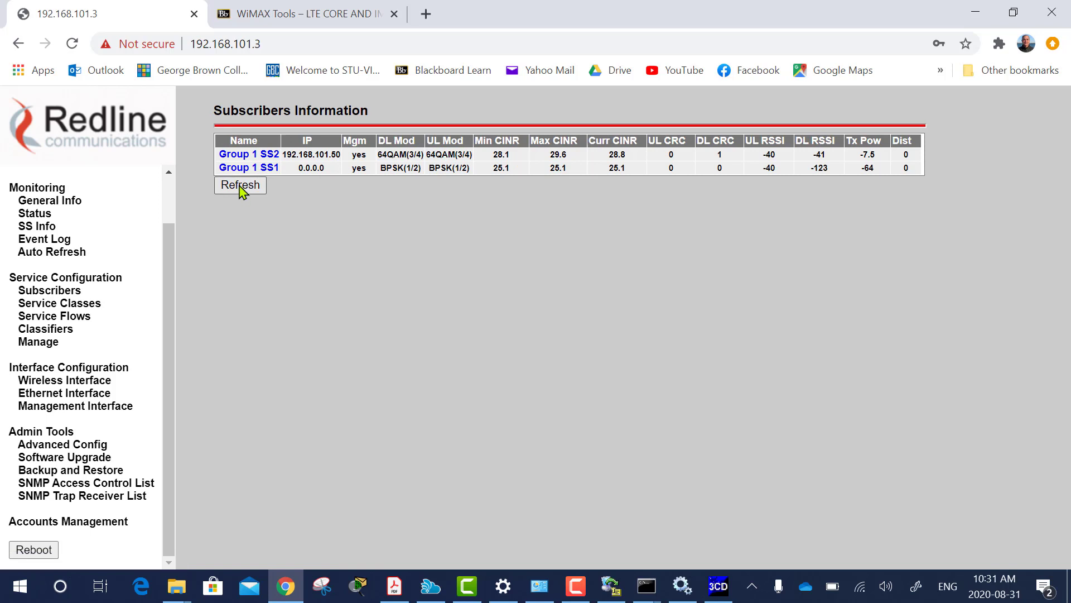
left_click(242, 192)
left_click(241, 186)
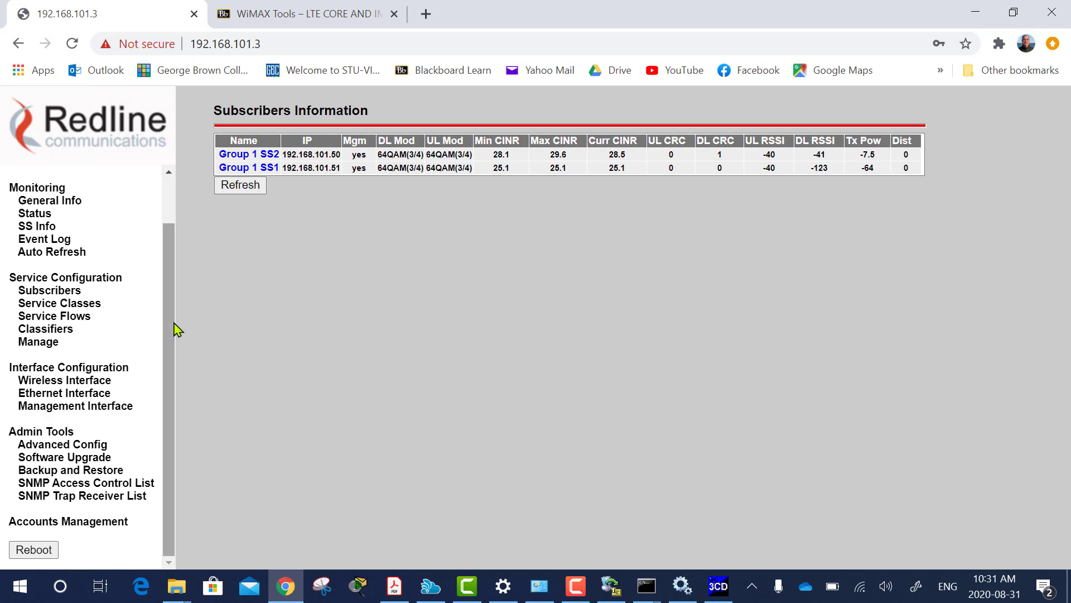
left_click(64, 333)
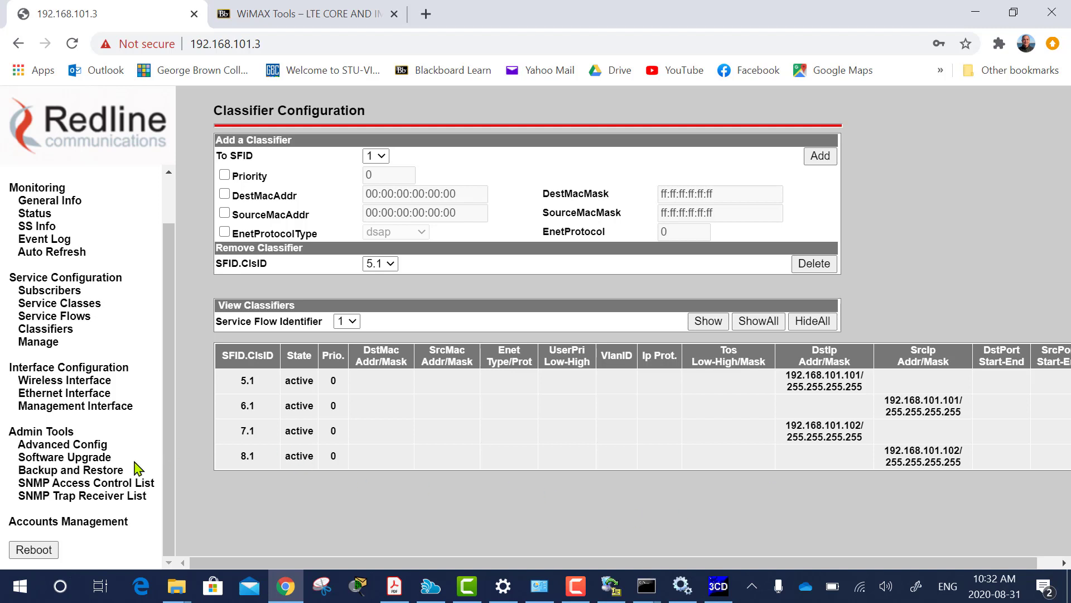
After checking classifiers 5.1-8.1 are active, open Admin Tools > Software Upgrade.
left_click(82, 462)
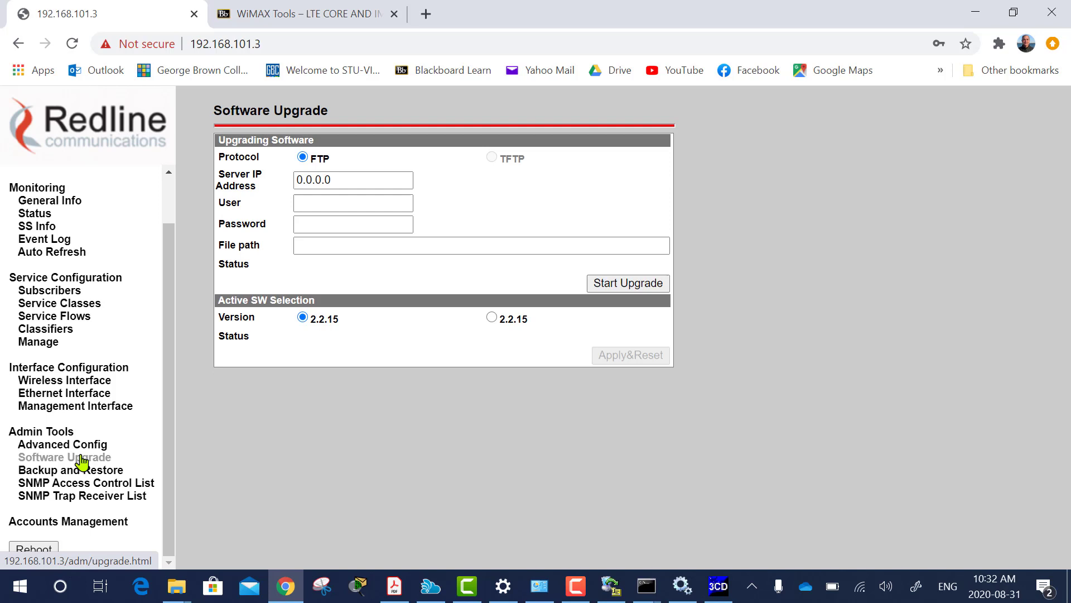
Set the upgrade FTP server to 192.168.101.100 and enter the FTP user name and password.
left_click(342, 180)
double_click(319, 179)
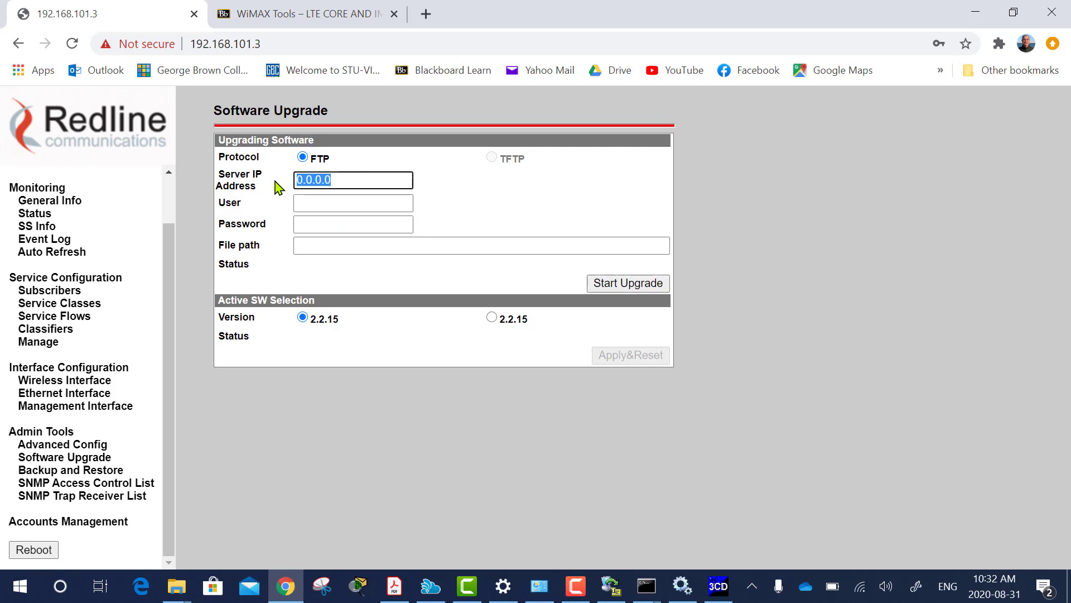
type("192.168.10")
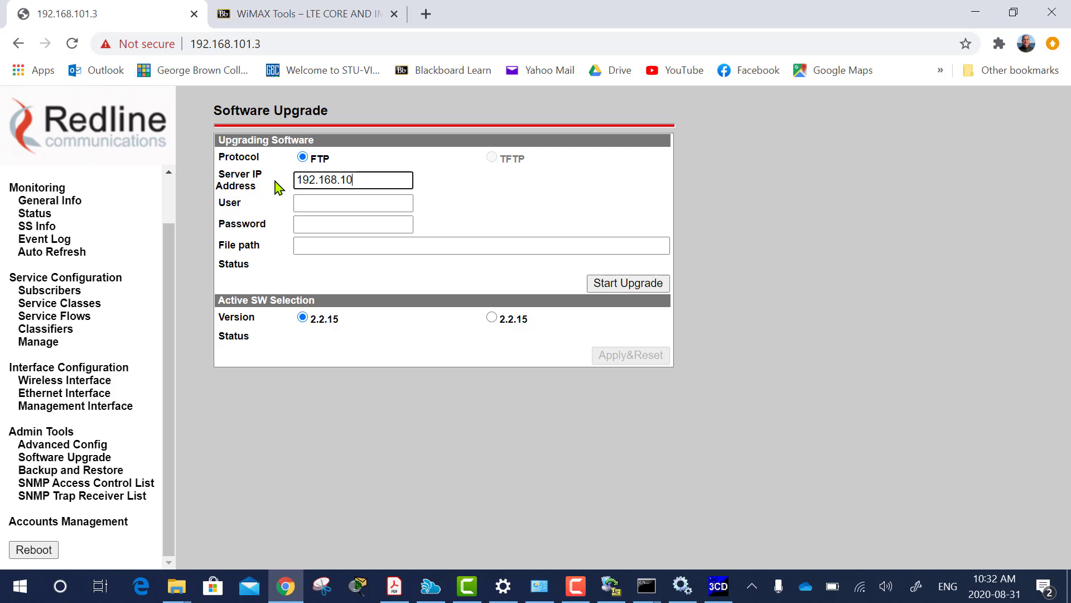
type("1.100")
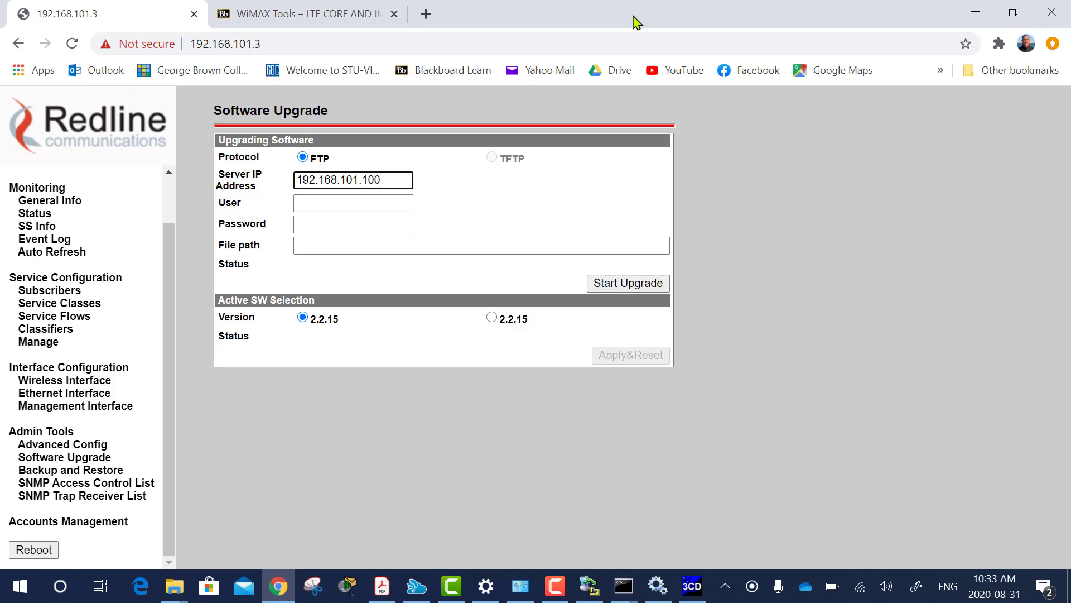
left_click(315, 202)
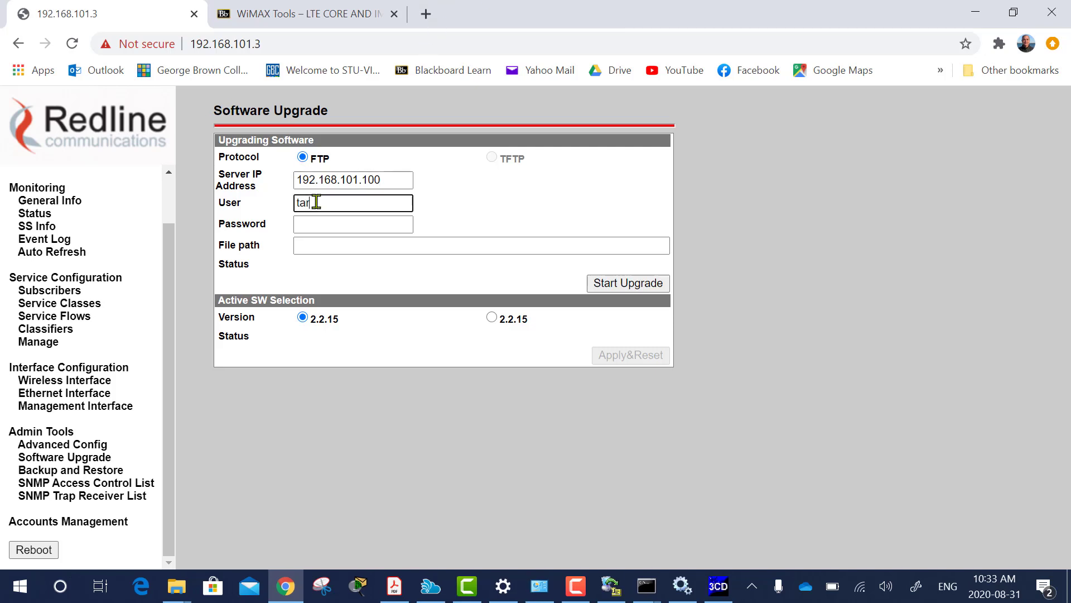
left_click(321, 223)
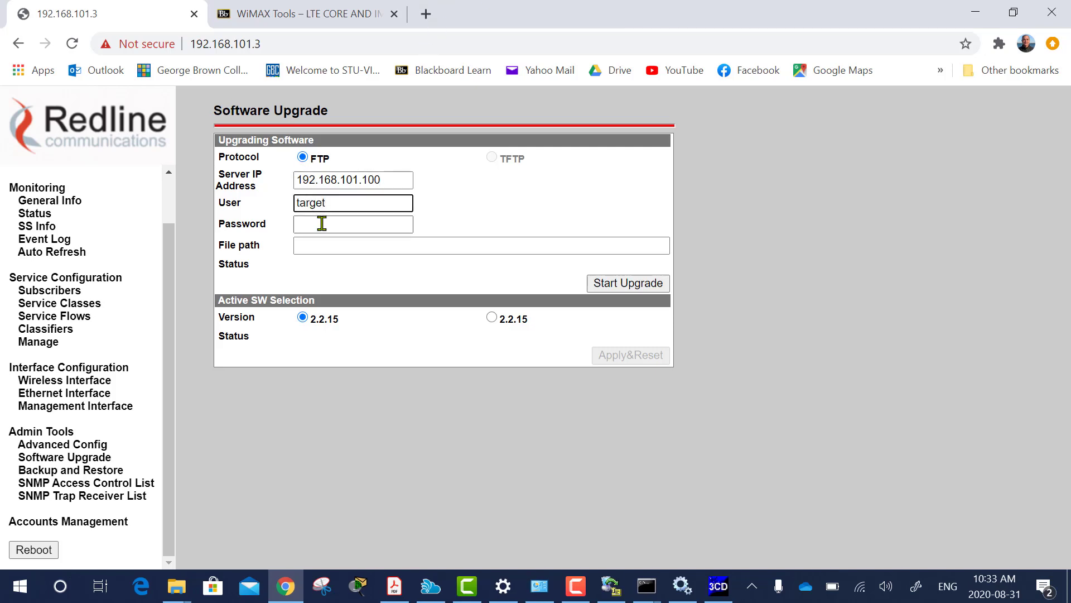
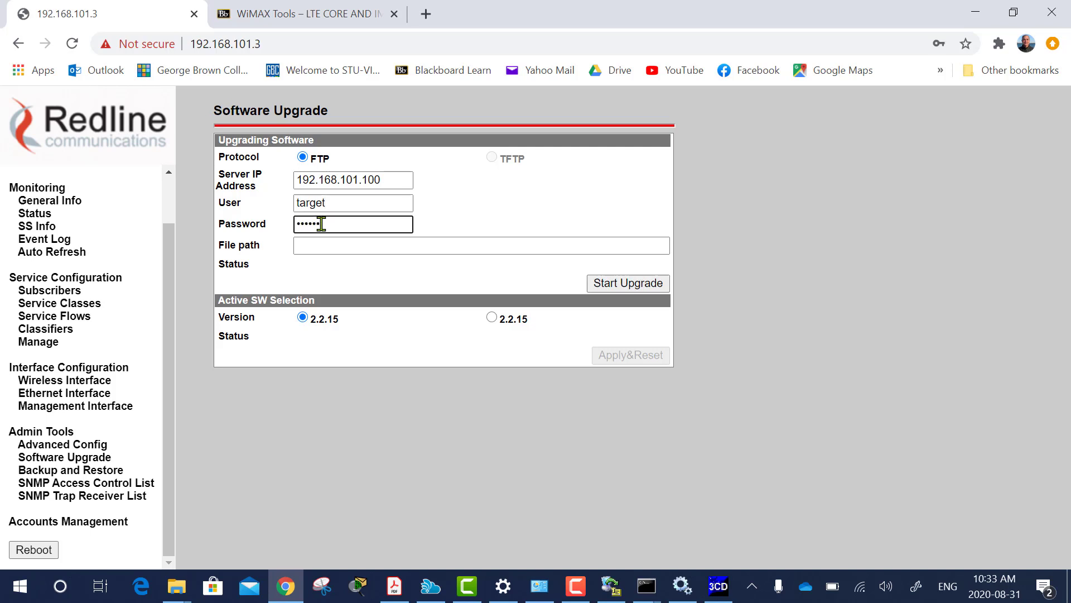
left_click(321, 246)
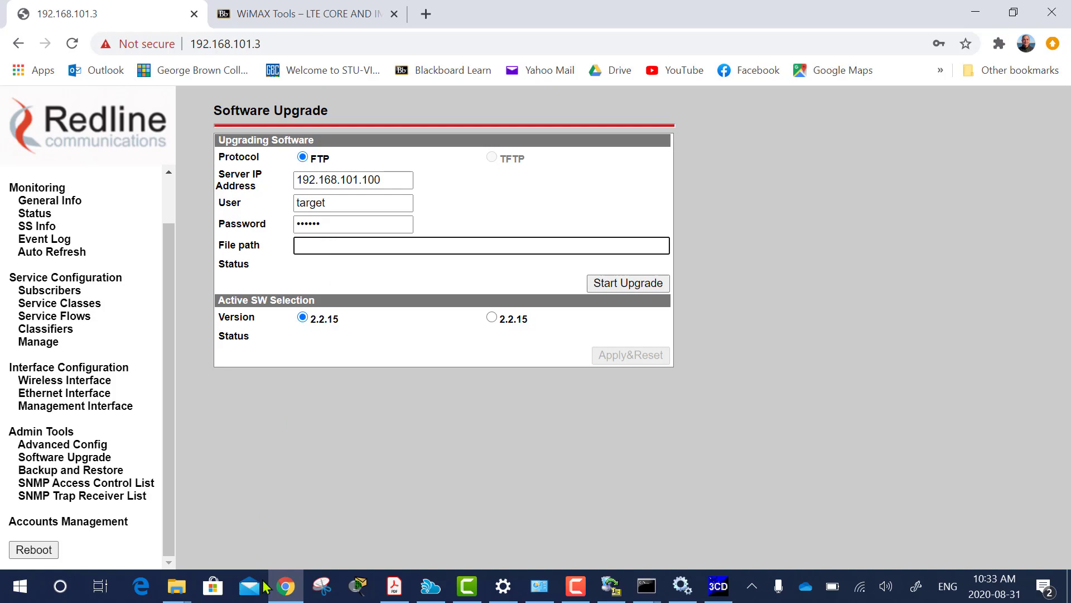
left_click(285, 586)
Download the WiMAX Firmware package from the Blackboard course Tools and open its zip.
left_click(285, 586)
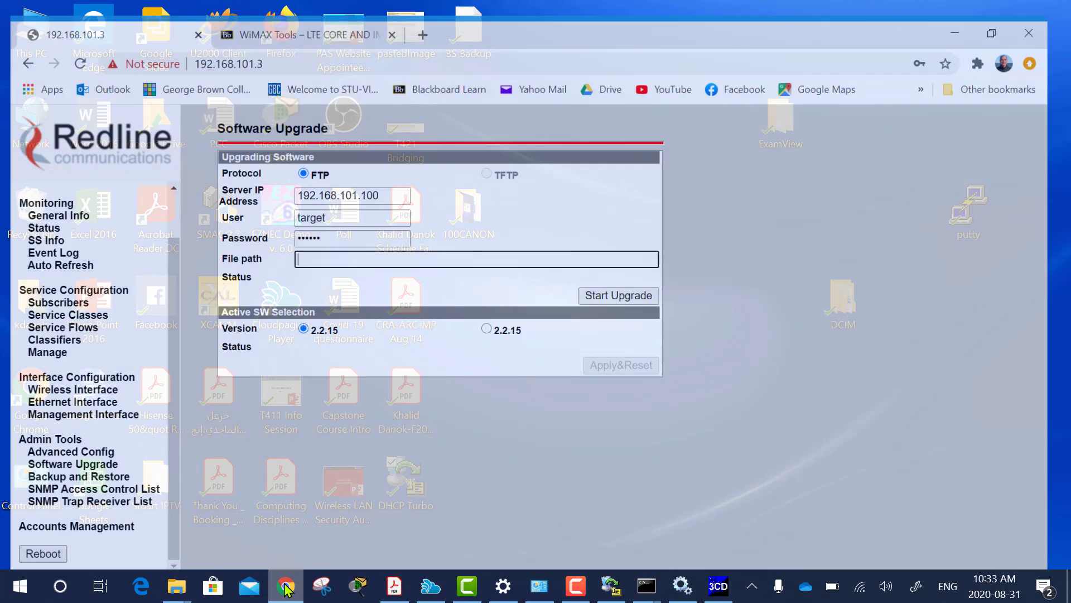
left_click(277, 18)
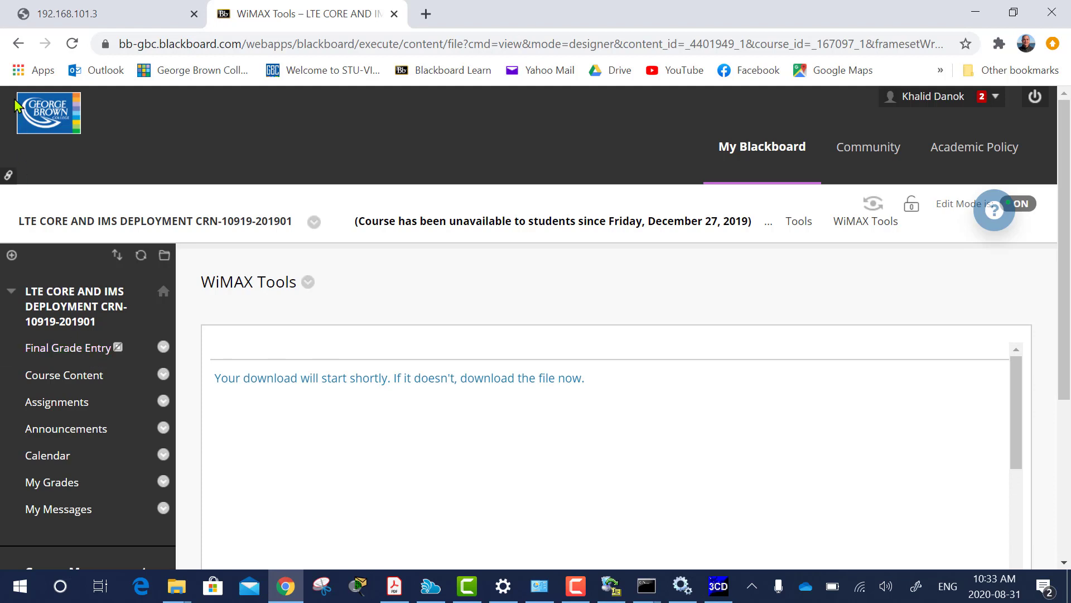
left_click(19, 44)
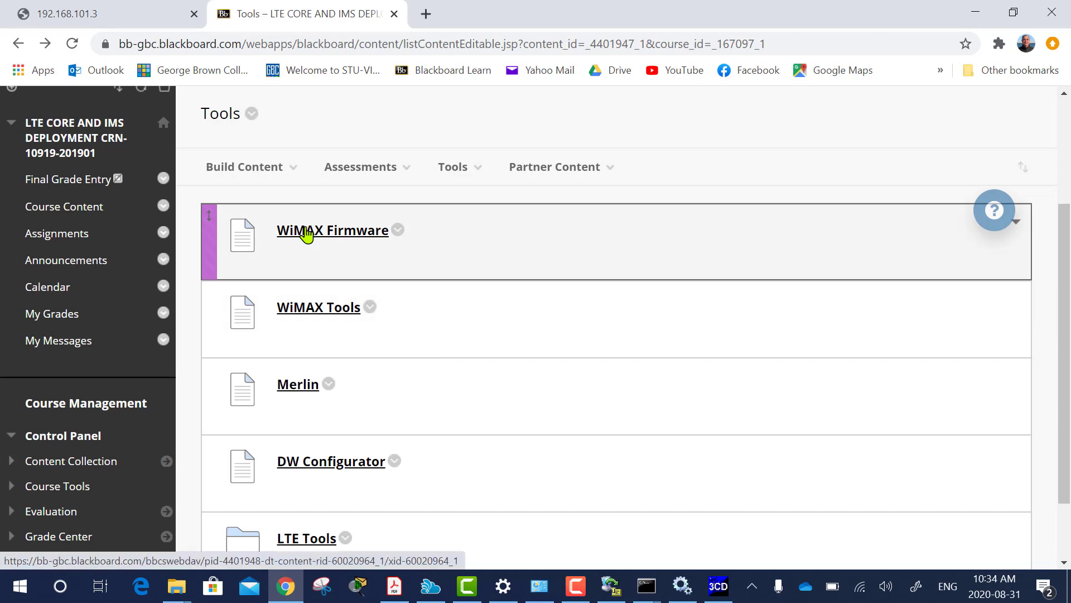
left_click(306, 235)
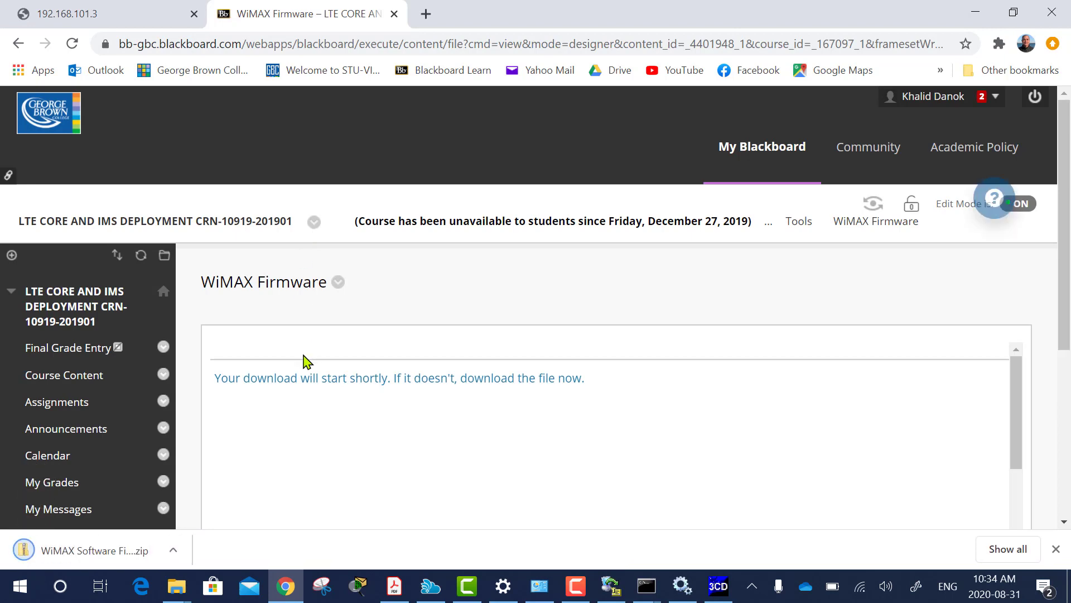
left_click(77, 557)
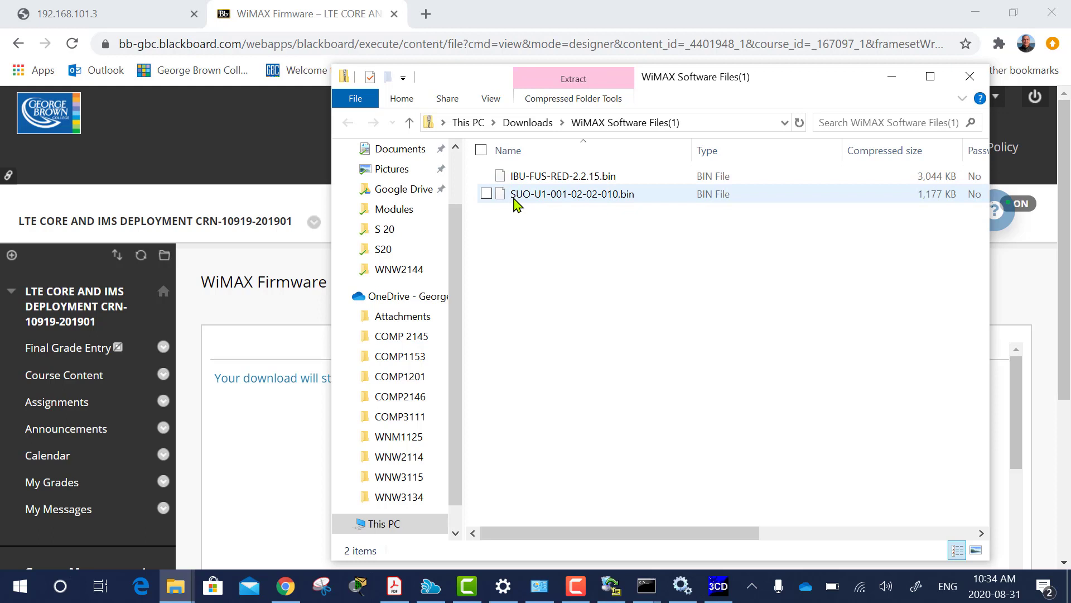
Copy IBU-FUS-RED-2.2.15.bin and SUO-U1-001-02-02-010.bin from the WiMAX Software Files archive.
left_click(541, 181)
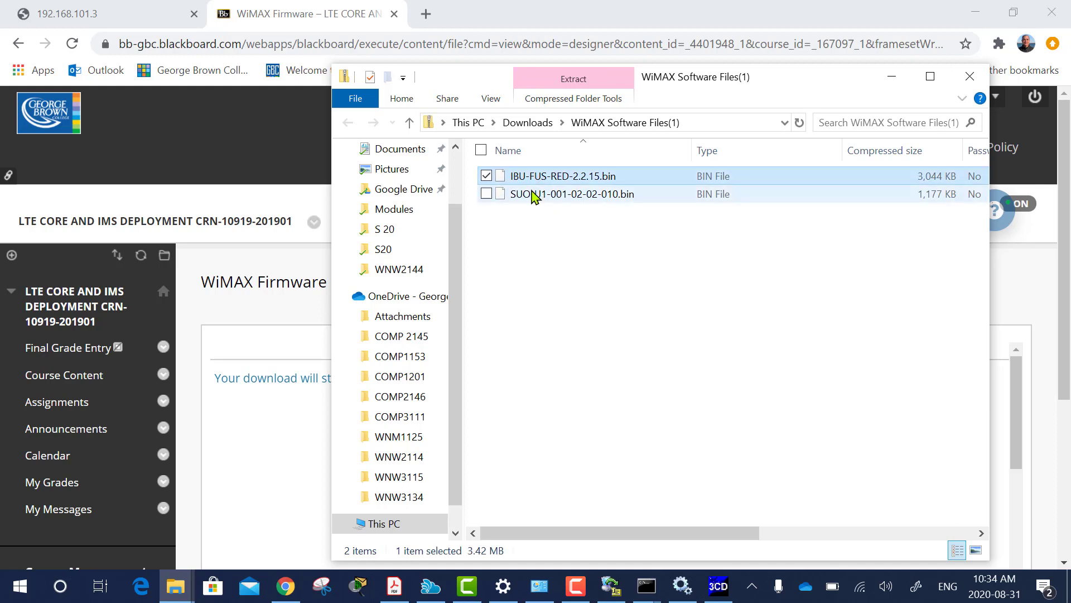
left_click(538, 196, "ctrl")
right_click(531, 179)
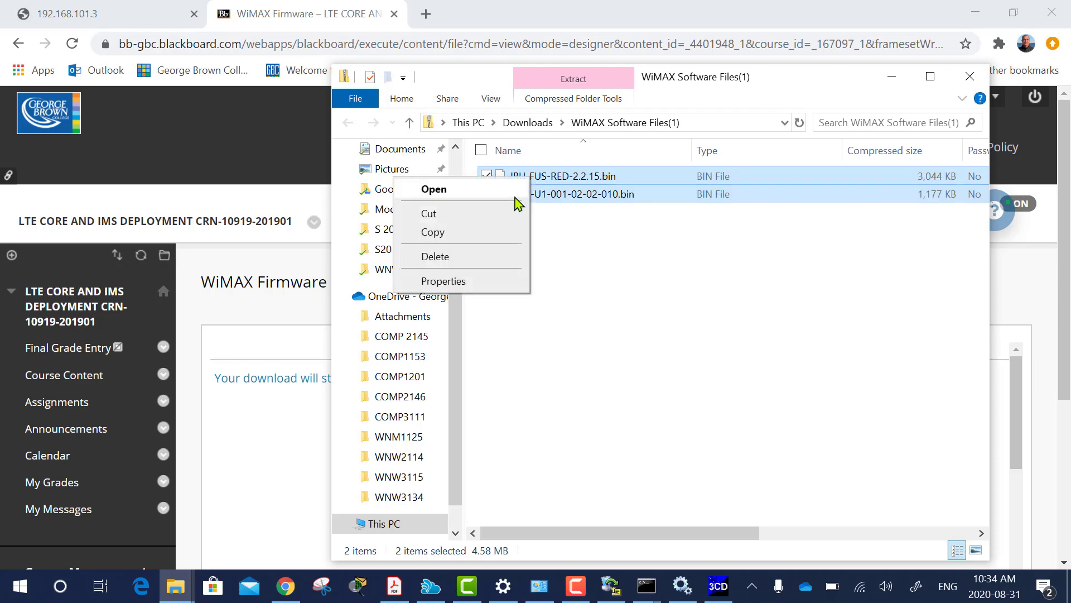
left_click(445, 232)
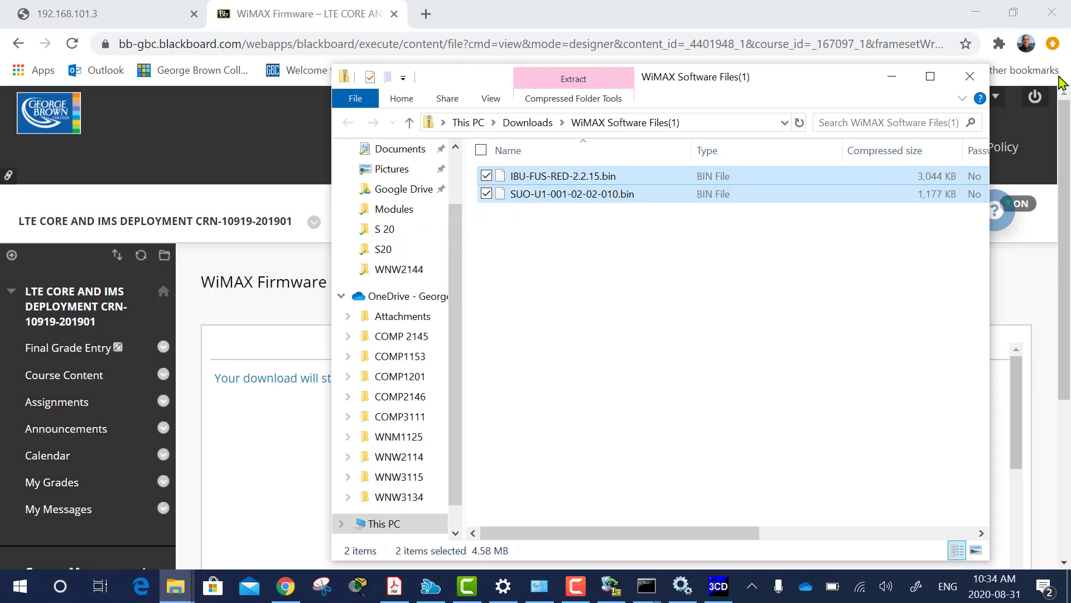
Minimize Chrome and the firmware folder so the desktop is showing.
left_click(975, 13)
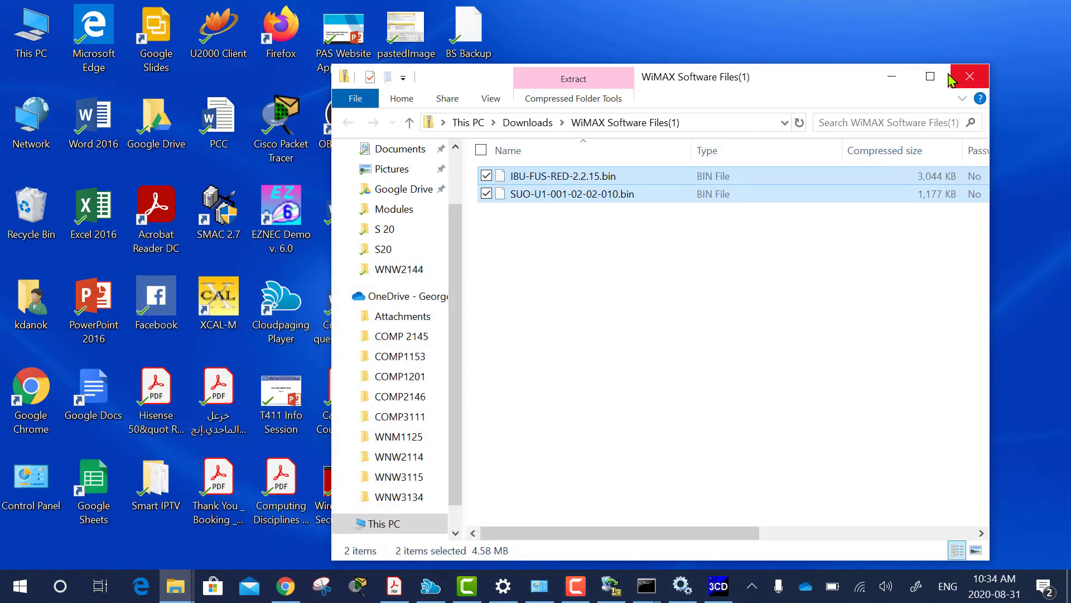
left_click(892, 76)
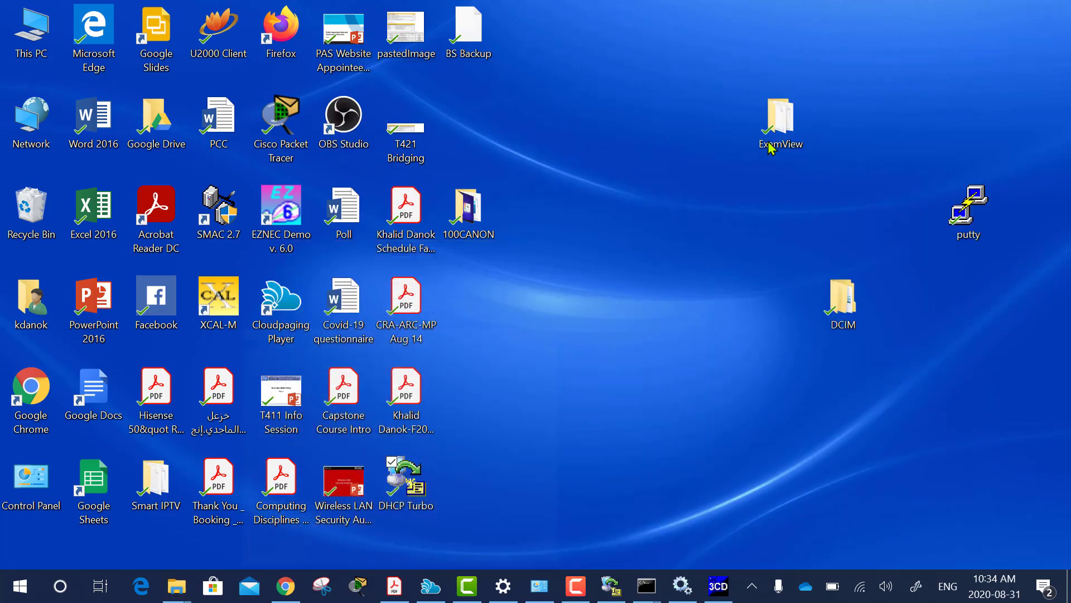
right_click(509, 331)
Paste both .bin files on the desktop, copy the IBU-FUS-RED-2.2.15.bin name, and return to Chrome.
left_click(422, 402)
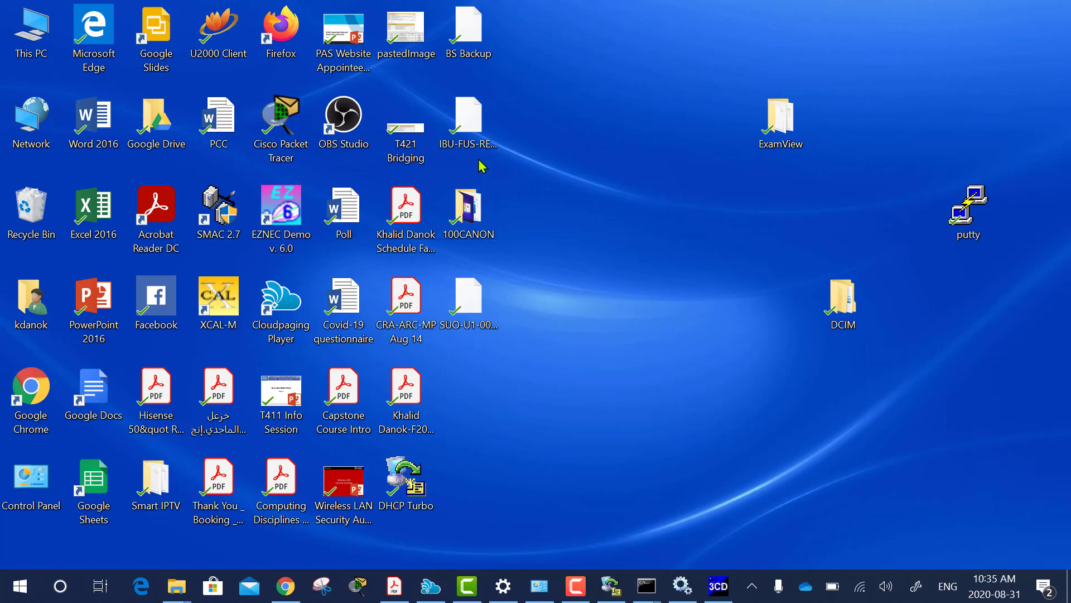
left_click(462, 144)
right_click(462, 145)
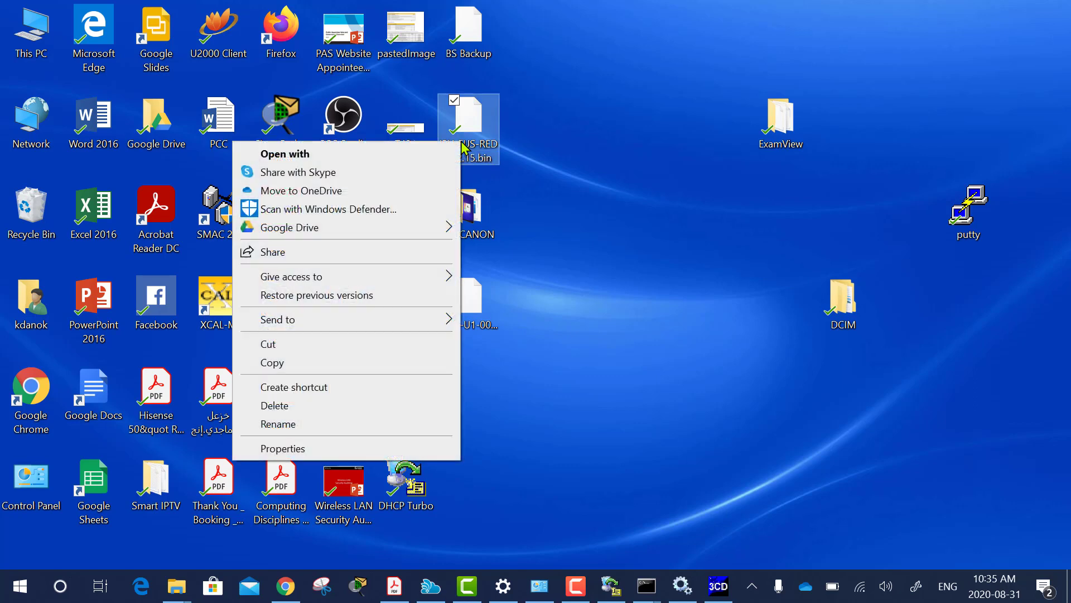
left_click(371, 429)
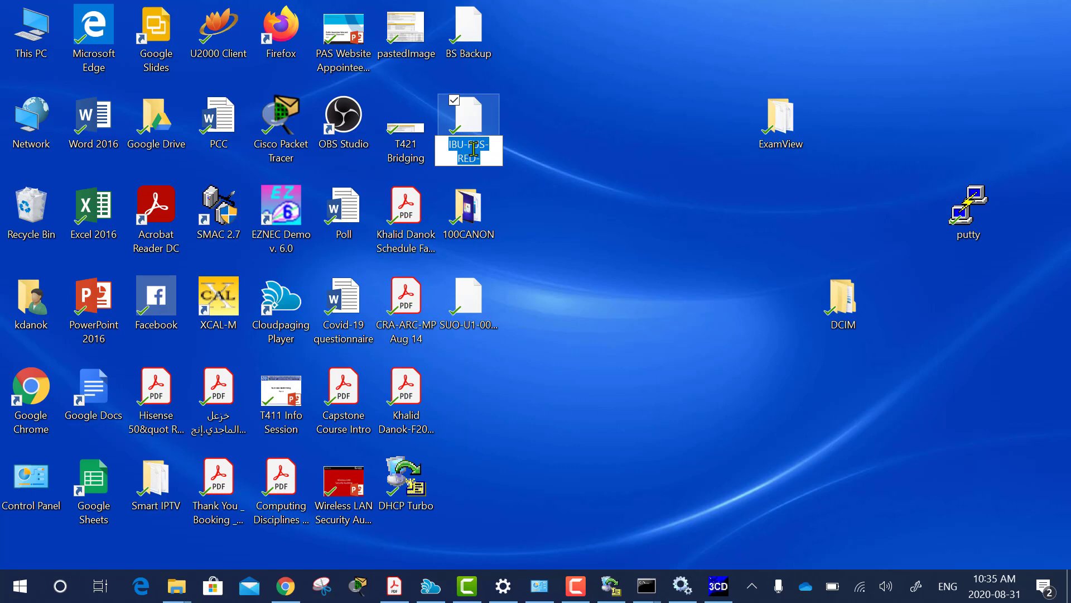
right_click(473, 148)
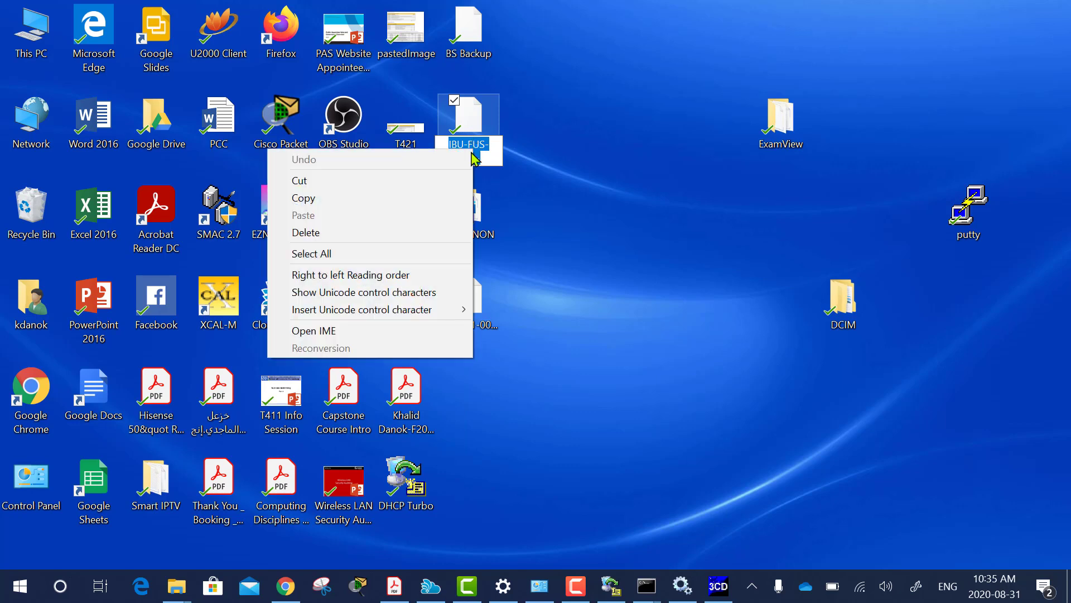
left_click(308, 199)
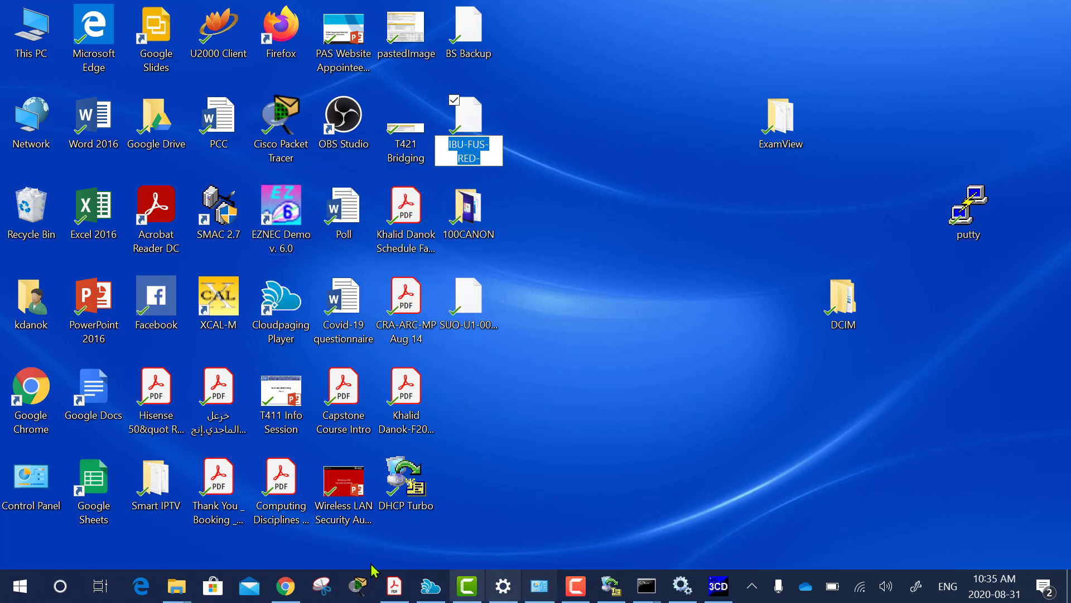
left_click(286, 586)
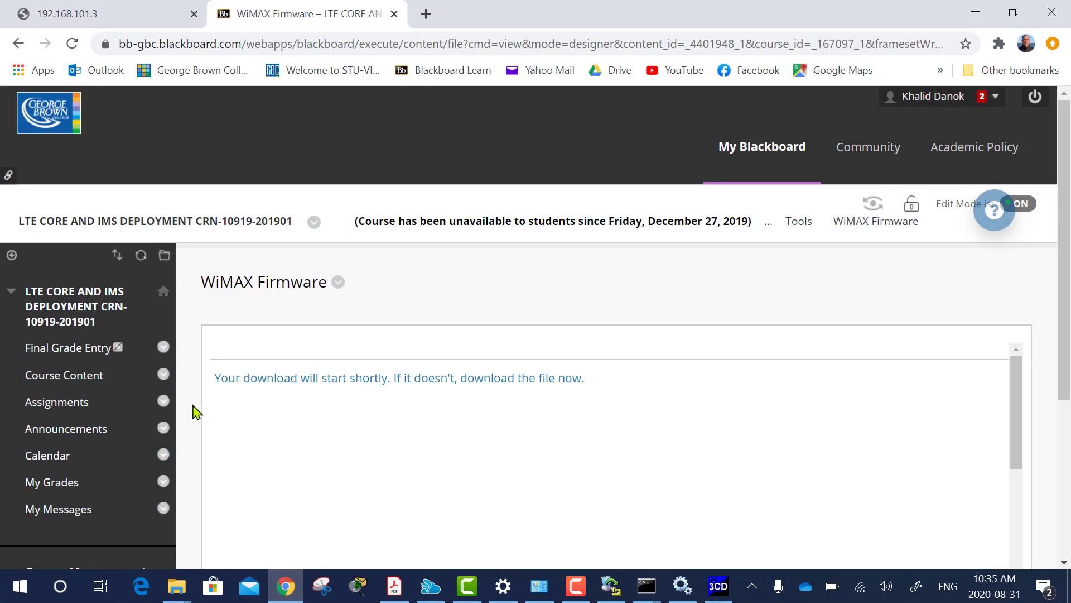
On the 192.168.101.3 upgrade page, enter IBU-FUS-RED-2.2.15.bin as the File path.
left_click(95, 15)
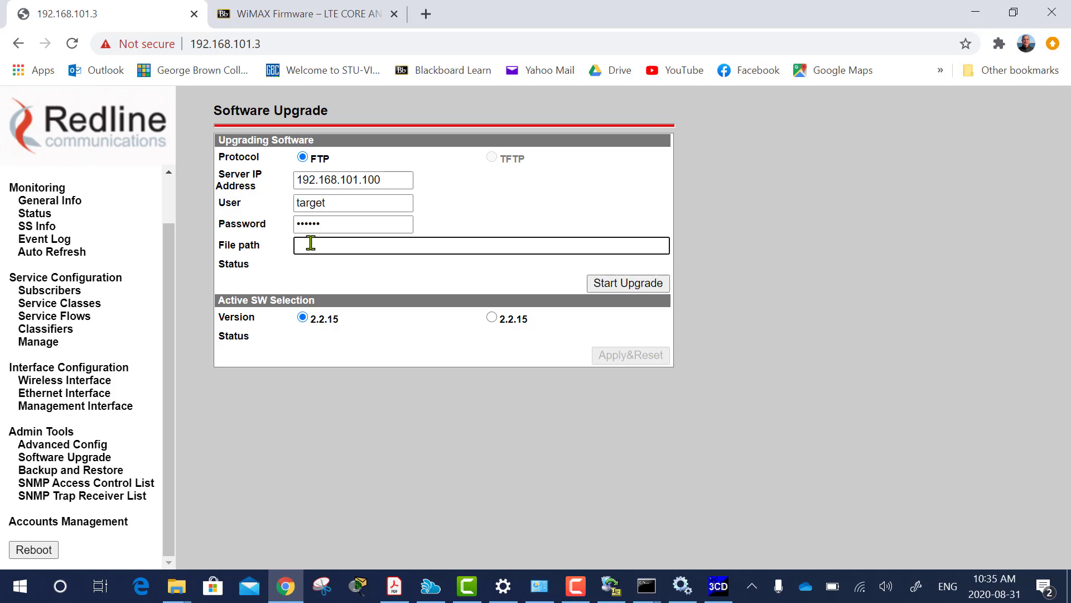
key("ctrl+v")
type(".")
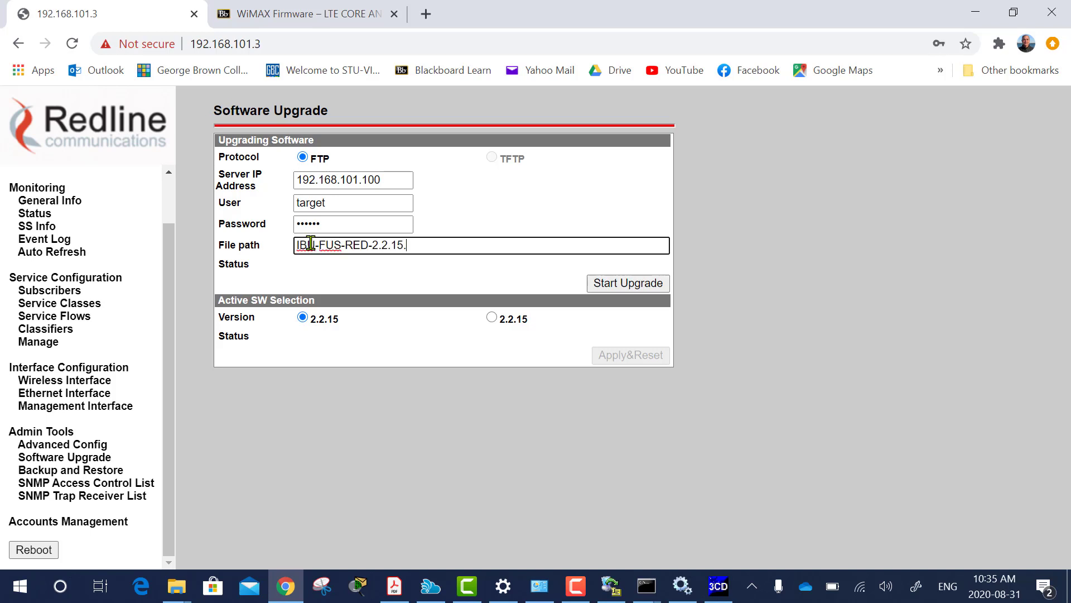
type("bin")
left_click(390, 283)
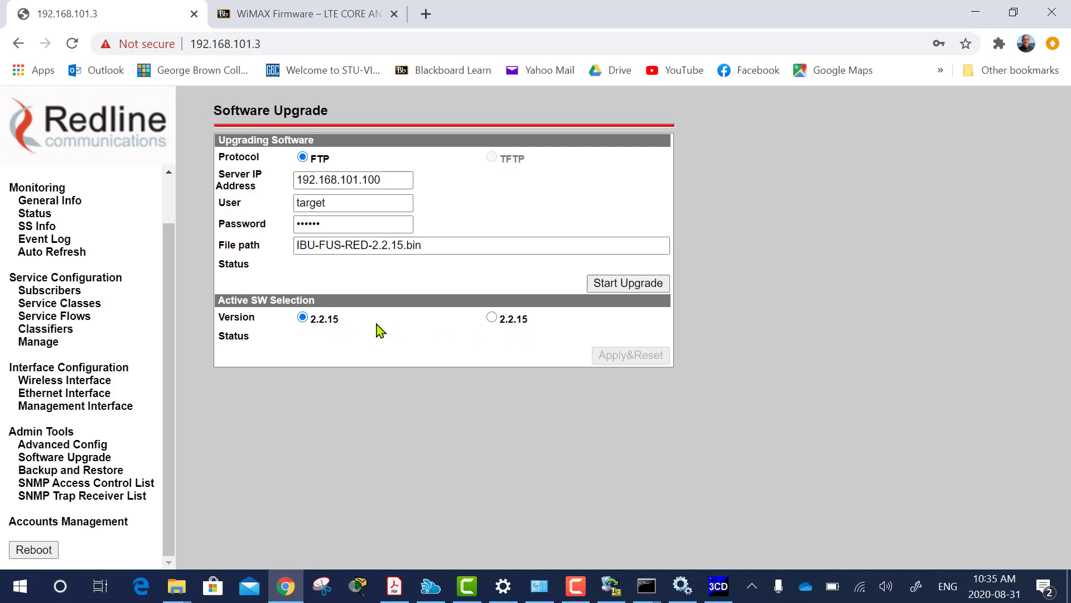
Start the FTP firmware upgrade and wait for the 'Upgrade OK' status with 2.2.15 listed.
left_click(617, 285)
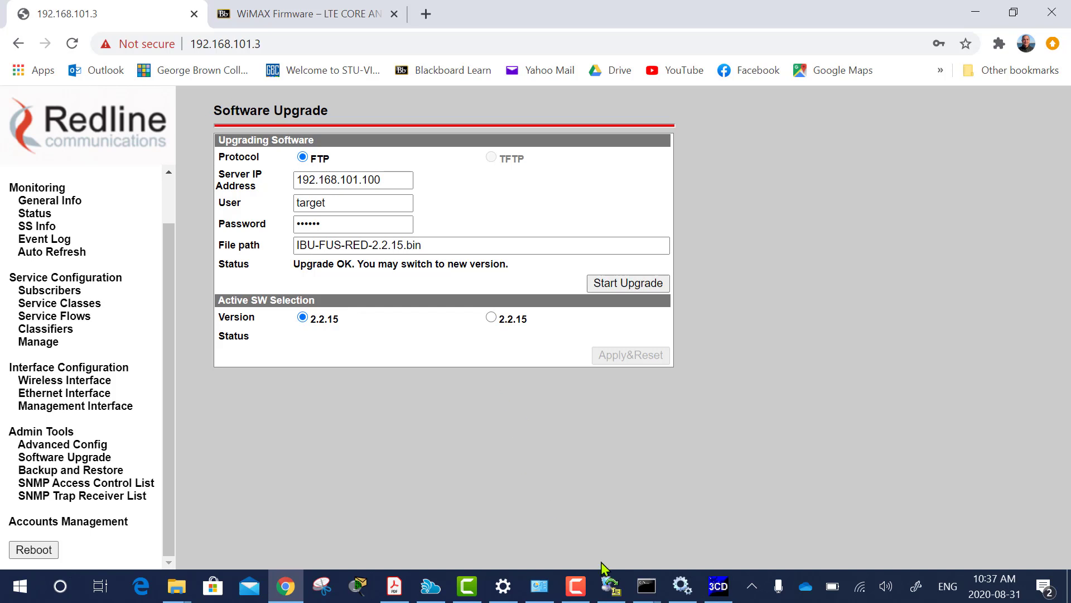
mouse_move(645, 590)
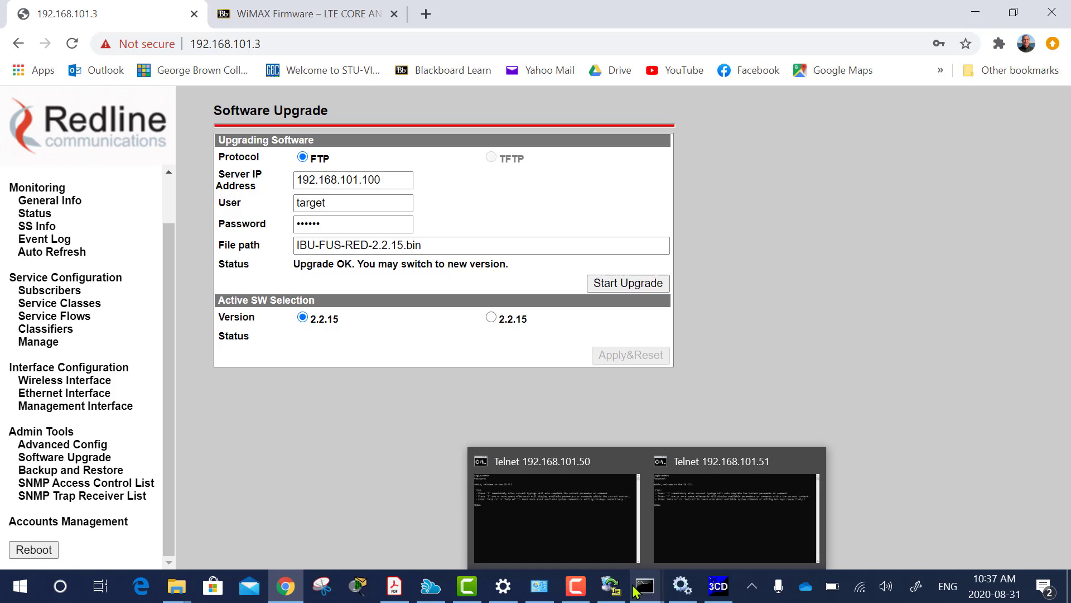
Copy the full name SUO-U1-001-02-02-010.bin from its desktop file, leaving the file unrenamed.
left_click(1067, 593)
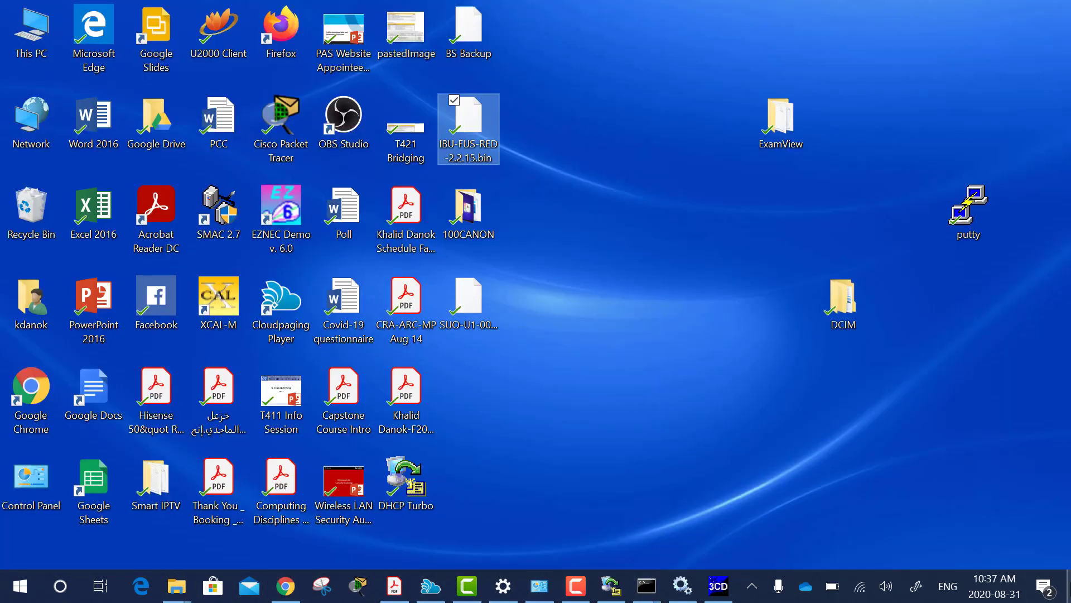
double_click(463, 334)
right_click(466, 335)
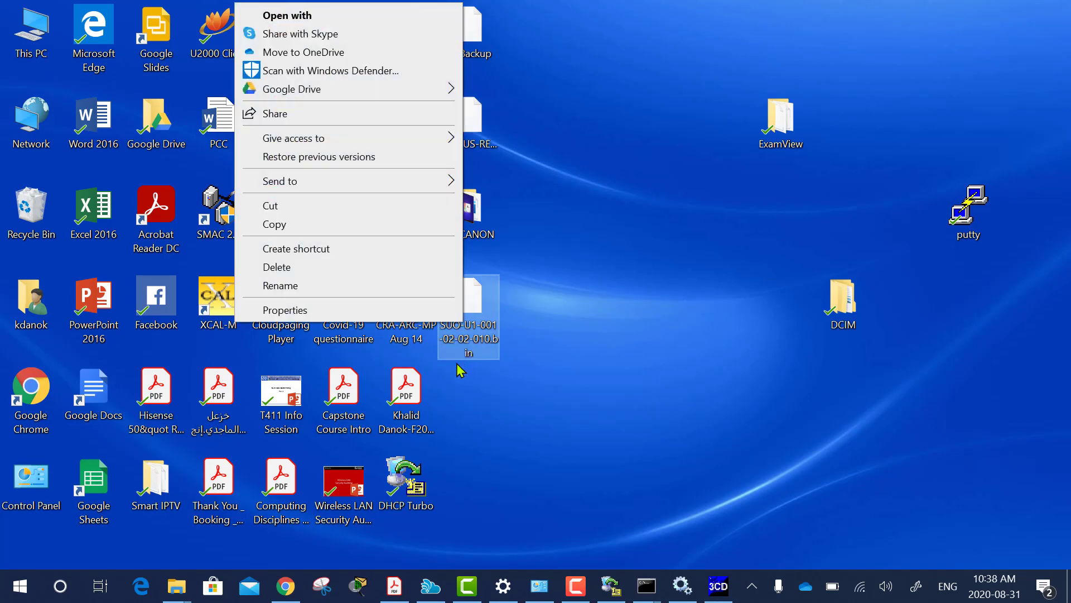
left_click(282, 286)
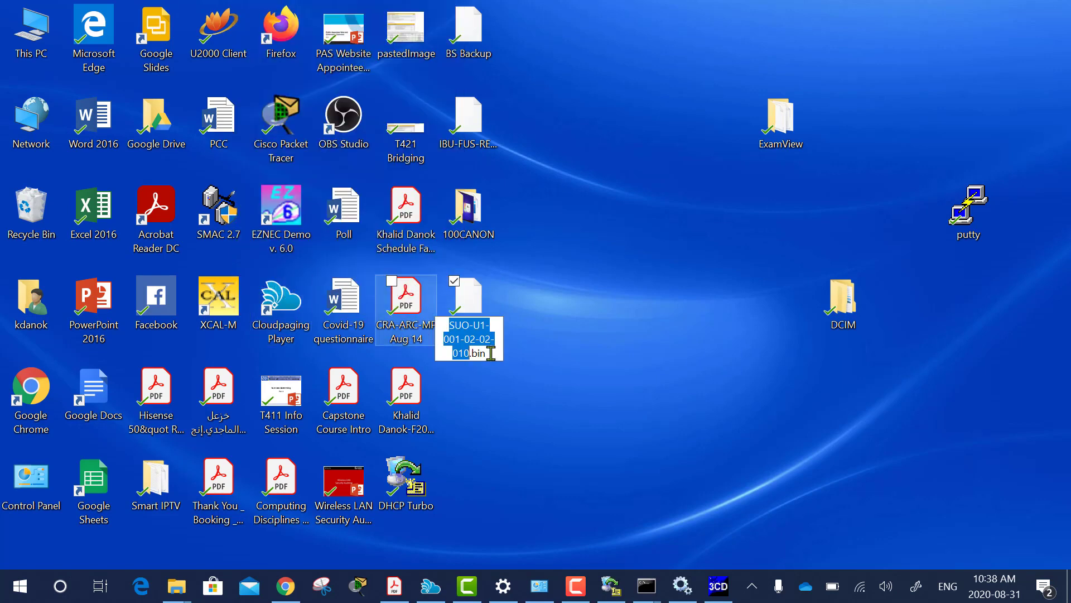
left_click_drag(486, 353, 444, 323)
right_click(459, 330)
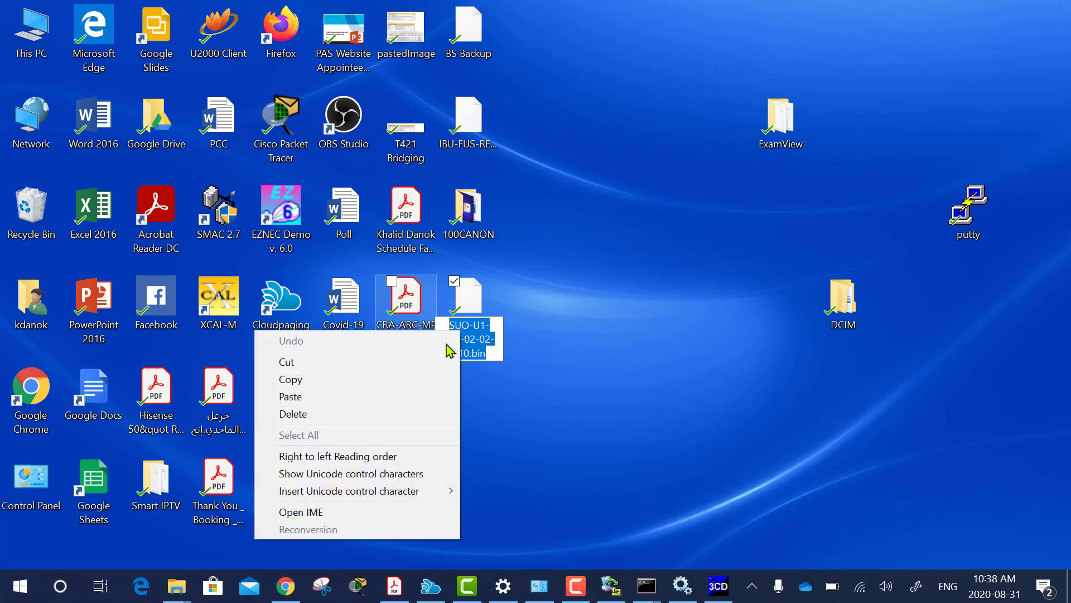
left_click(318, 385)
left_click(524, 440)
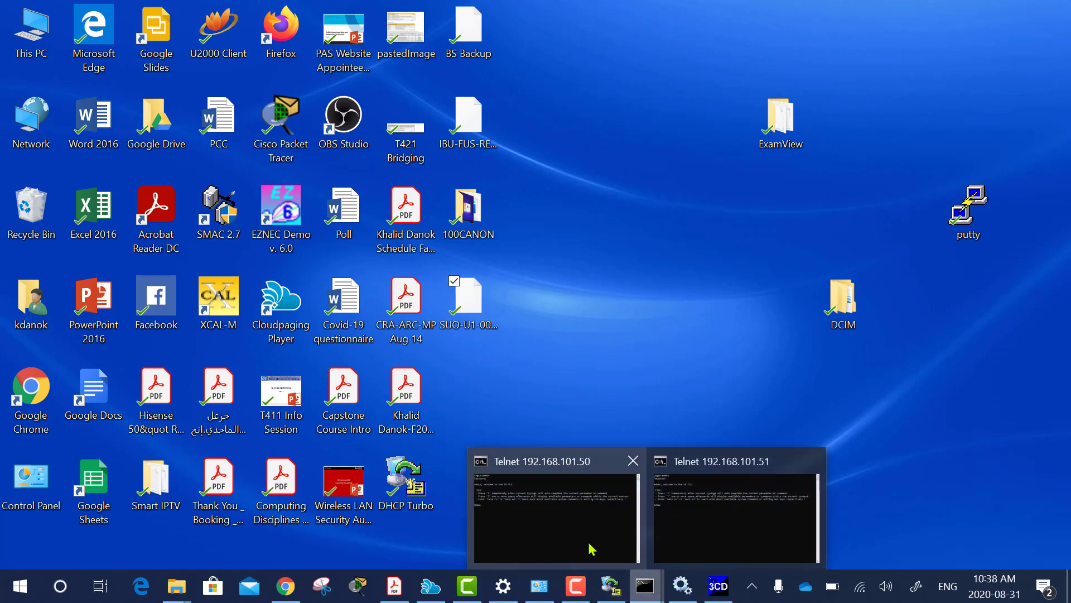
Telnet to 192.168.101.50 and log in to the subscriber station with the admin account.
left_click(590, 547)
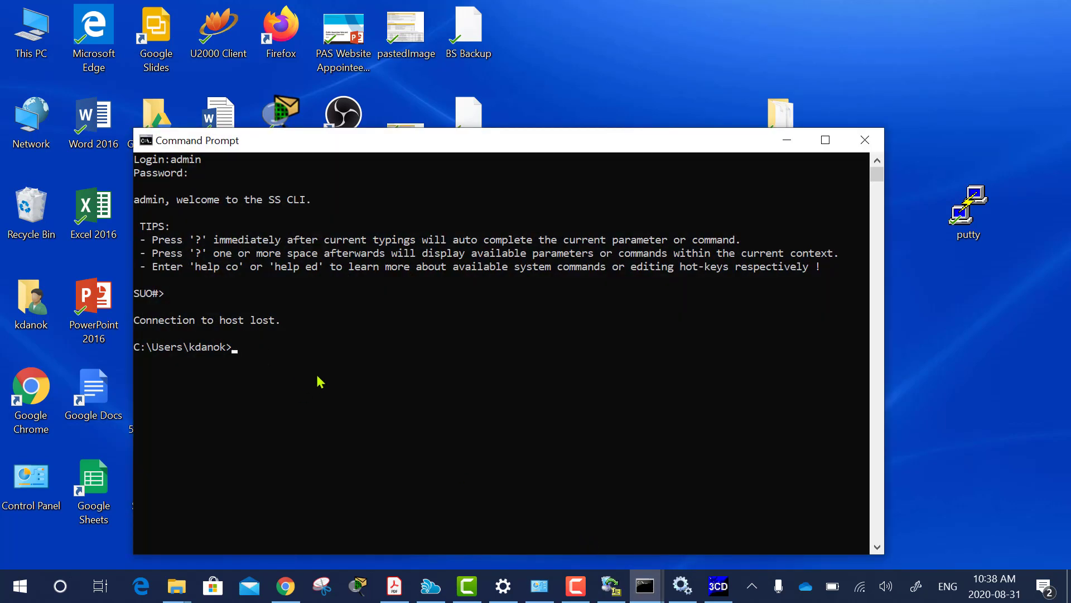
type("telnet 192.168.101.50")
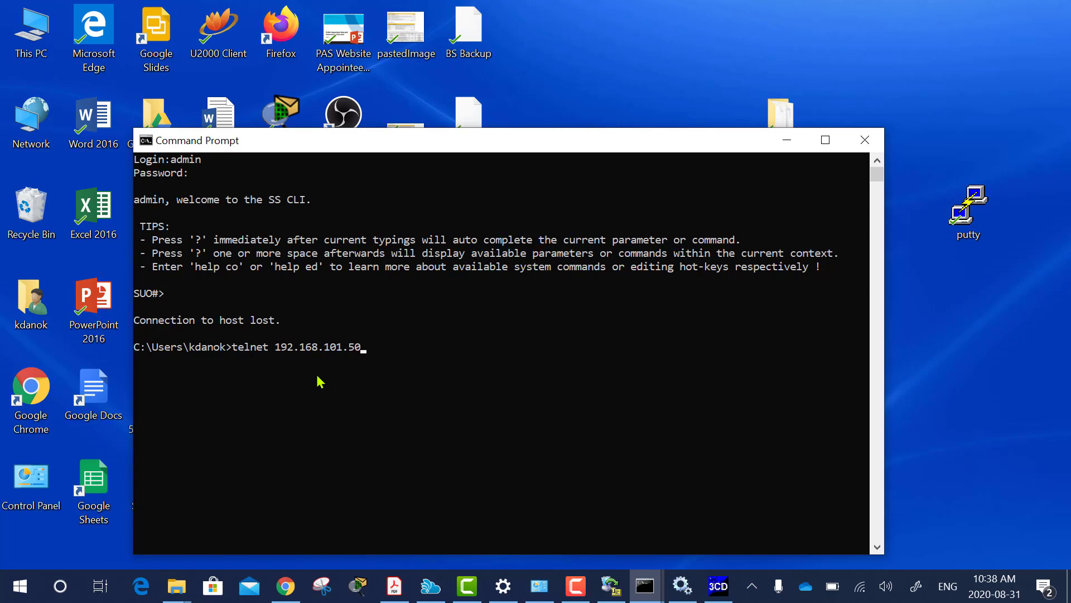
key("Return")
type("admin")
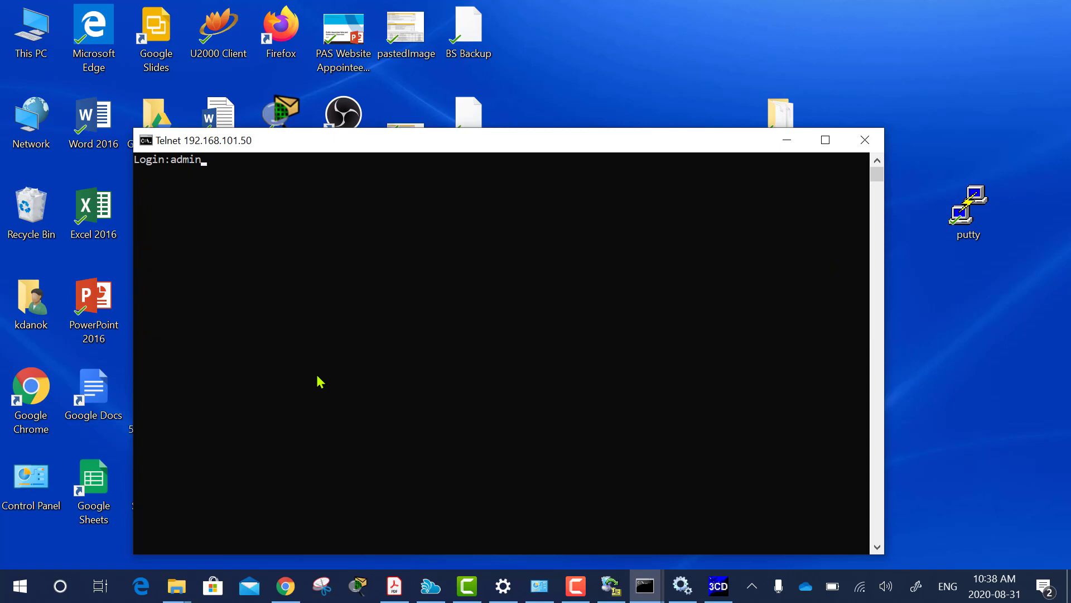
key("Return")
key("Return")
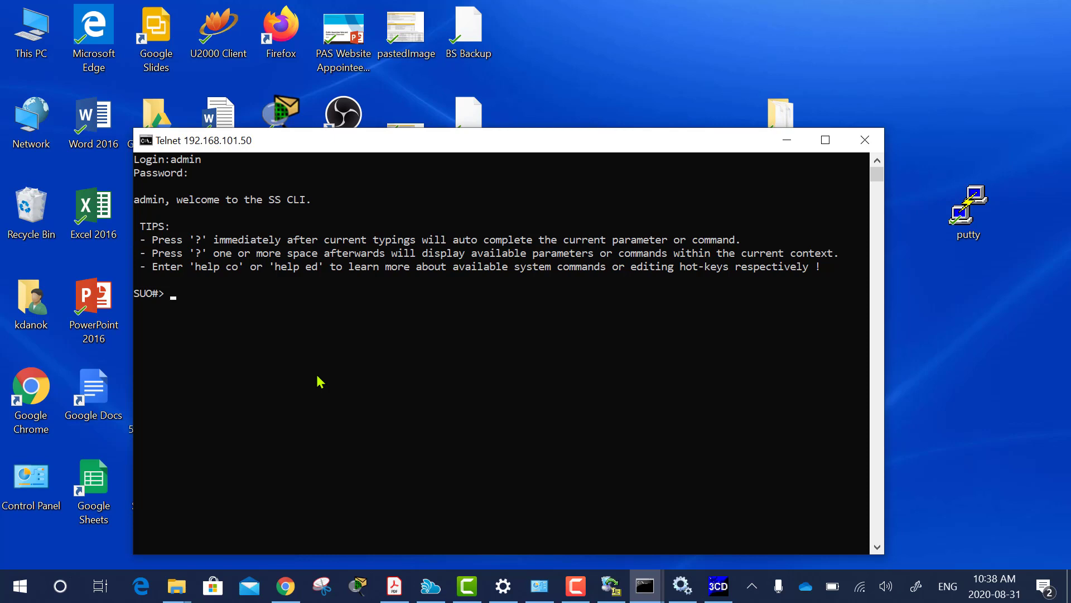
Run loadImage with server 192.168.101.100 and paste SUO-U1-001-02-02-010.bin as the file name.
type("load")
key("question")
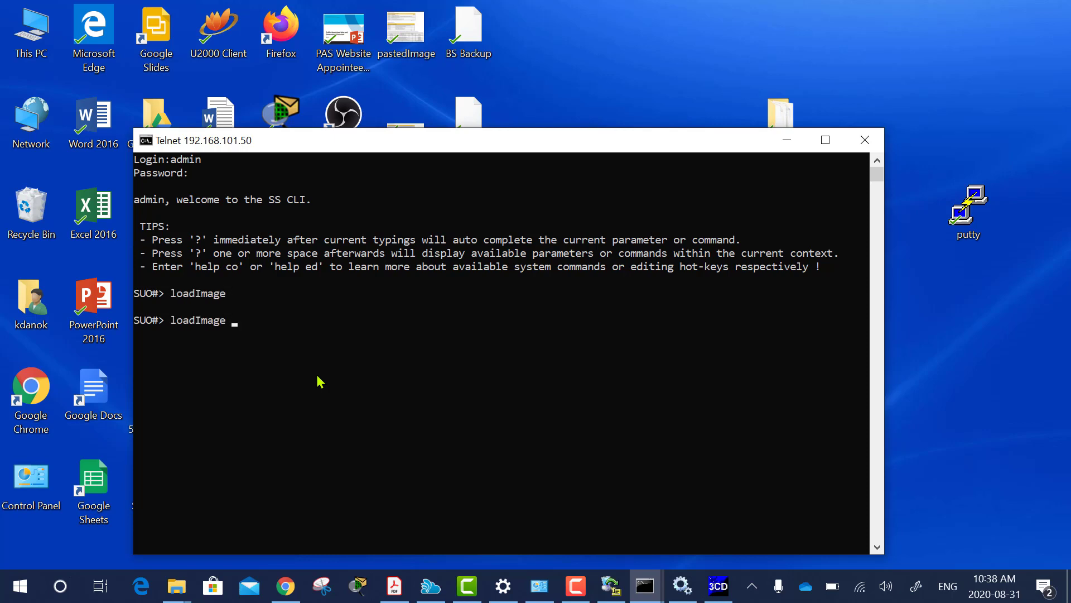
key("Return")
type("192.16")
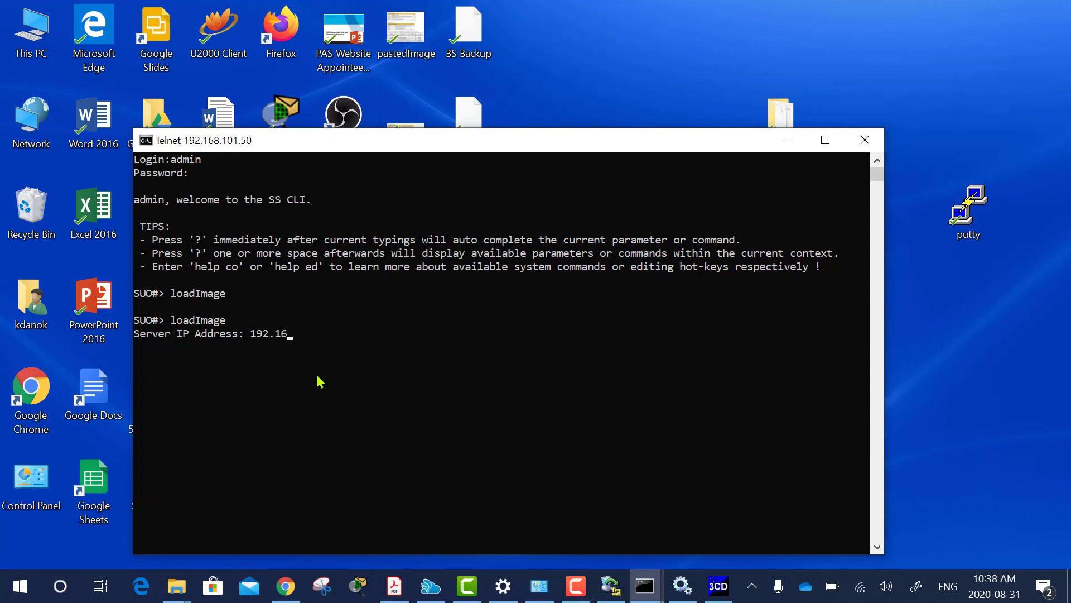
type("8.101.100")
key("Return")
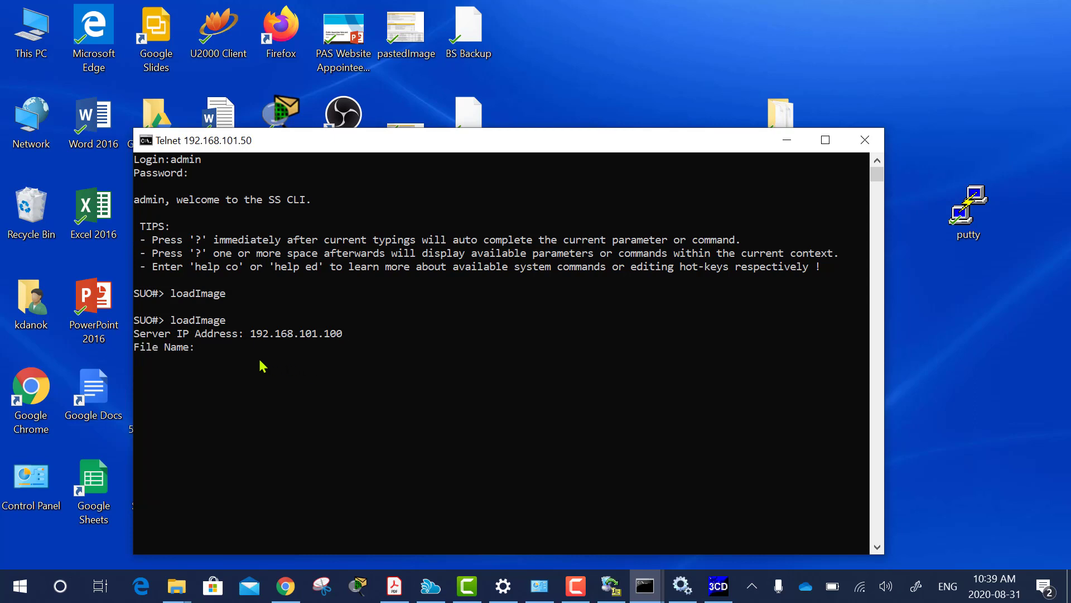
right_click(211, 352)
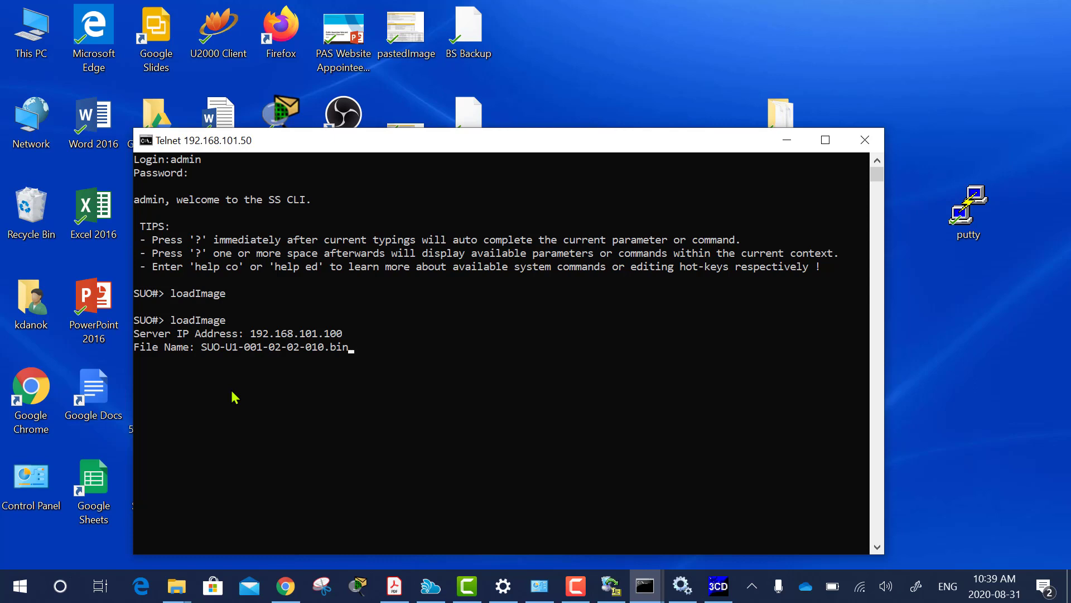
Submit the file name and wait for the download to end with 'Flash programming complete'.
key("Return")
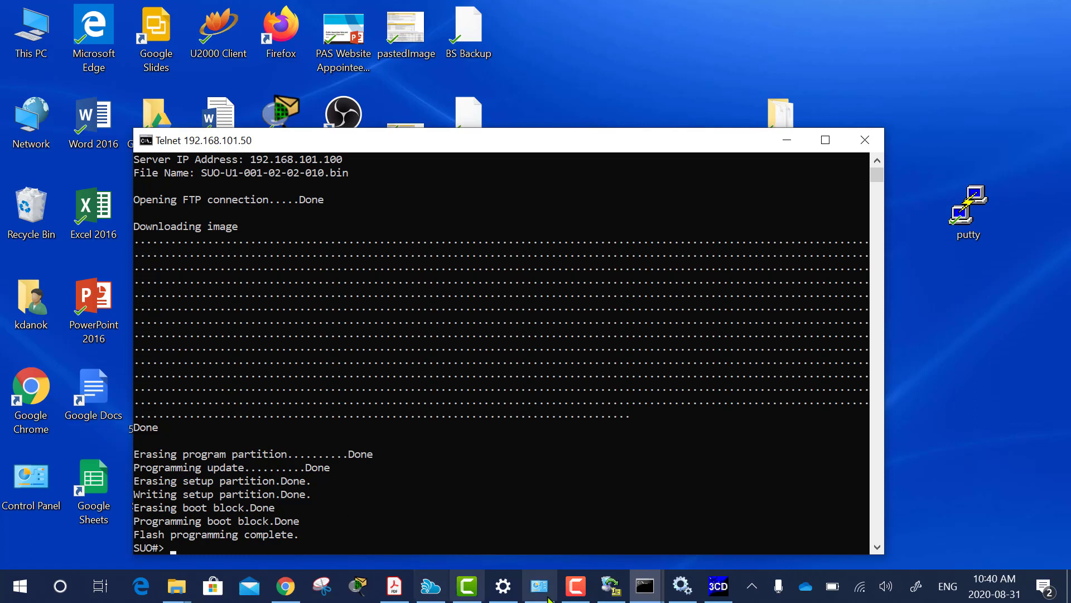
left_click(573, 586)
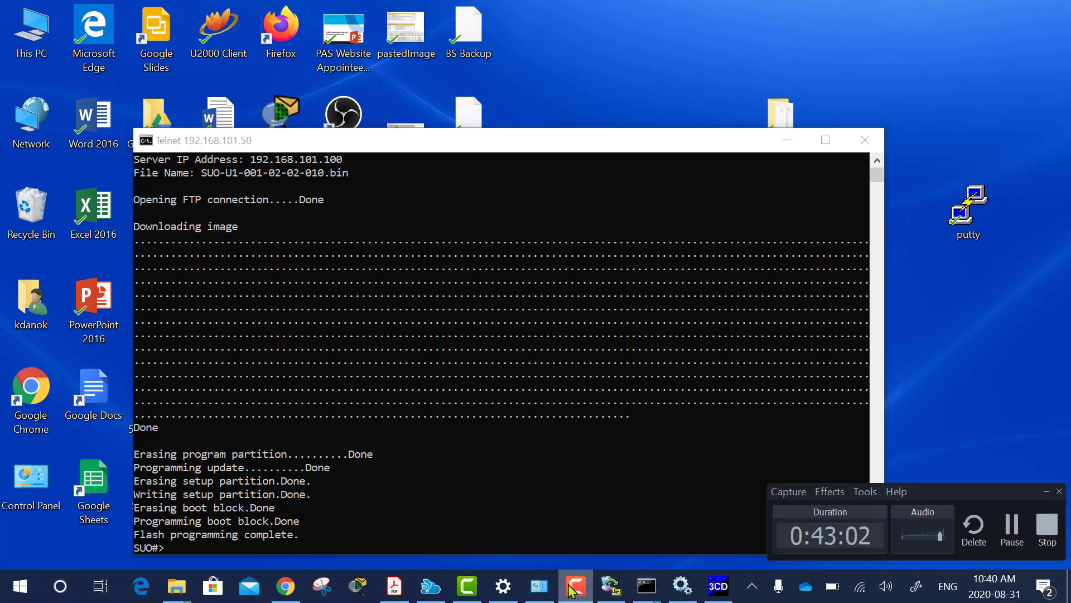